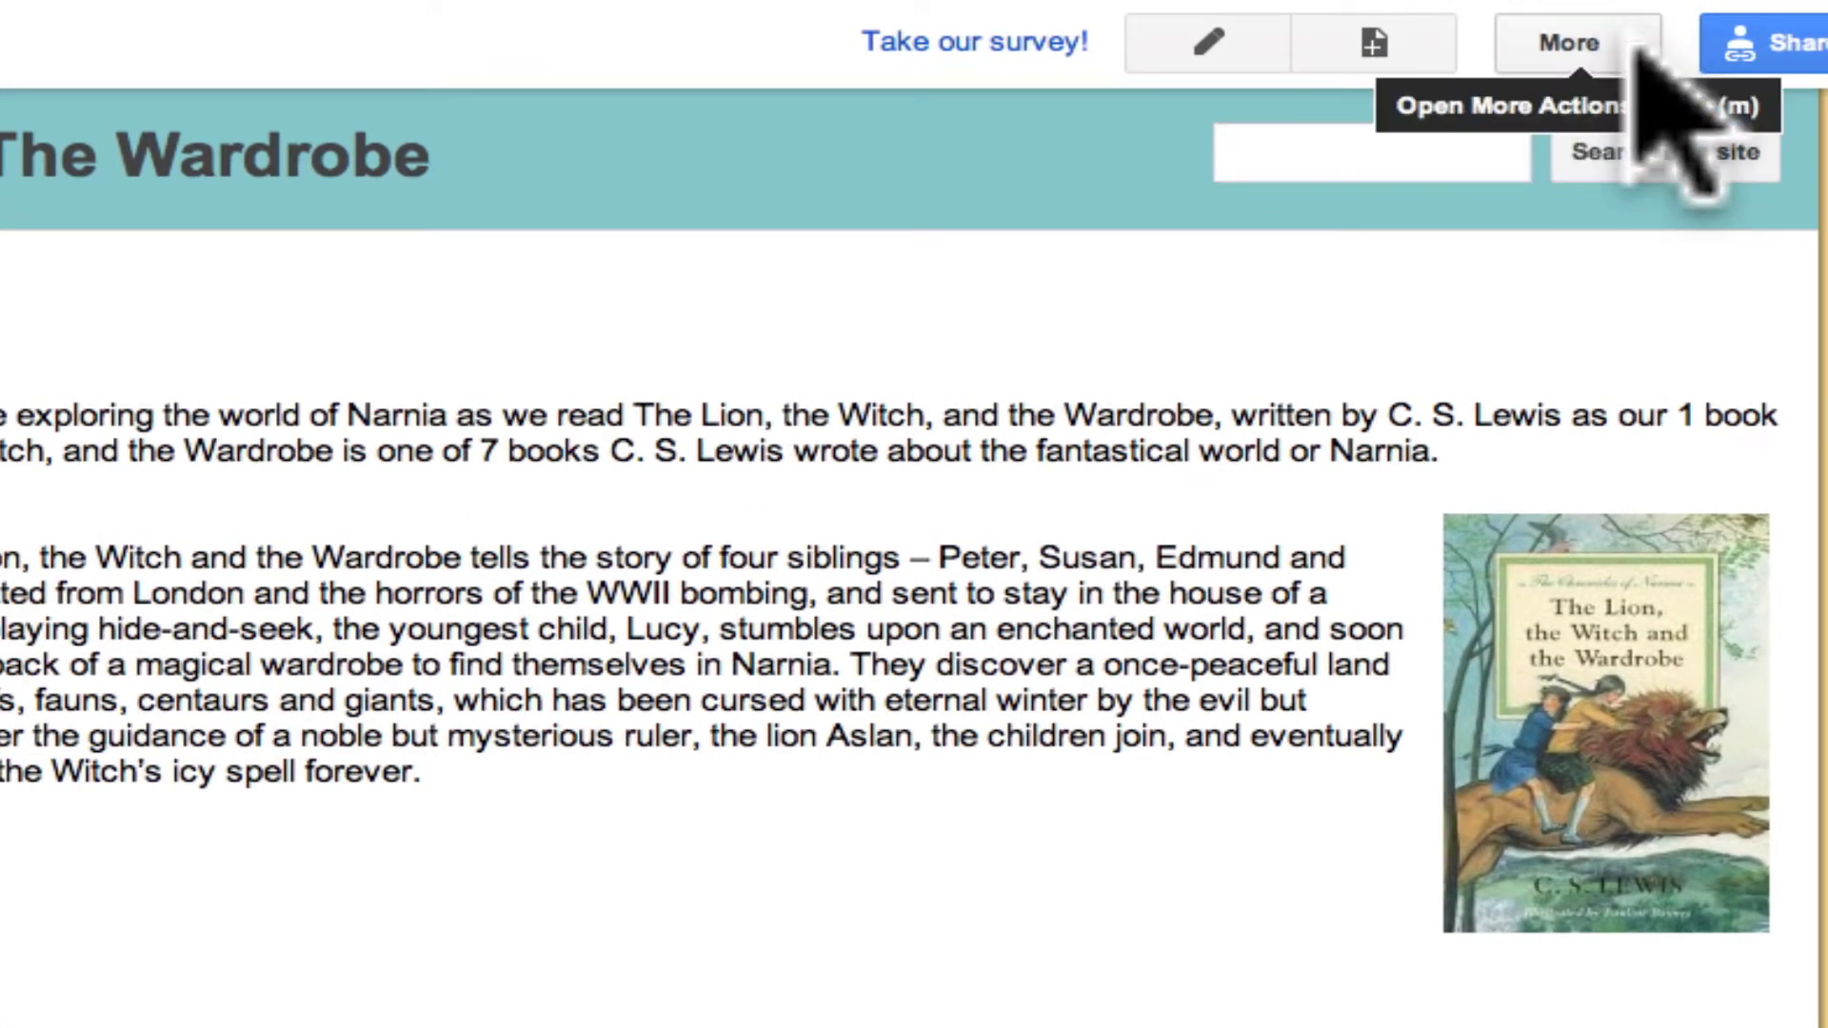
- Open the site layout settings in the management area of The Lion, The Witch, and The Wardrobe site
click(1639, 48)
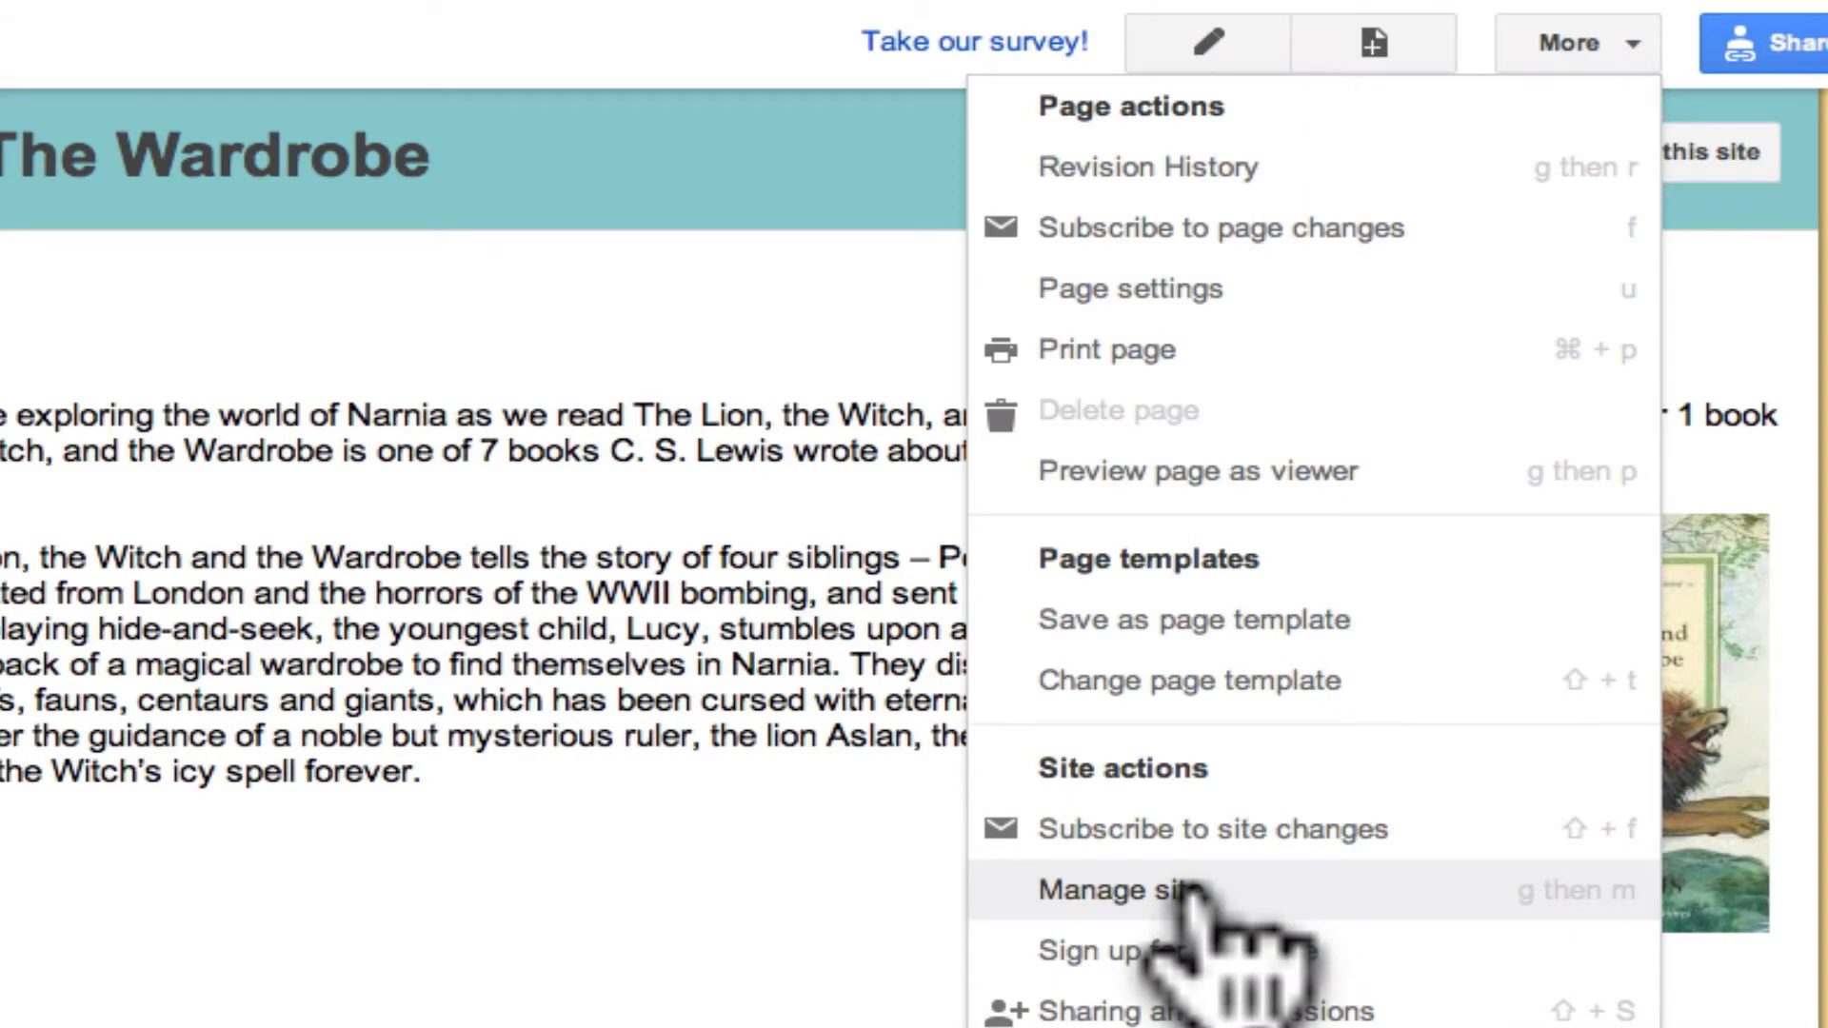
click(1190, 890)
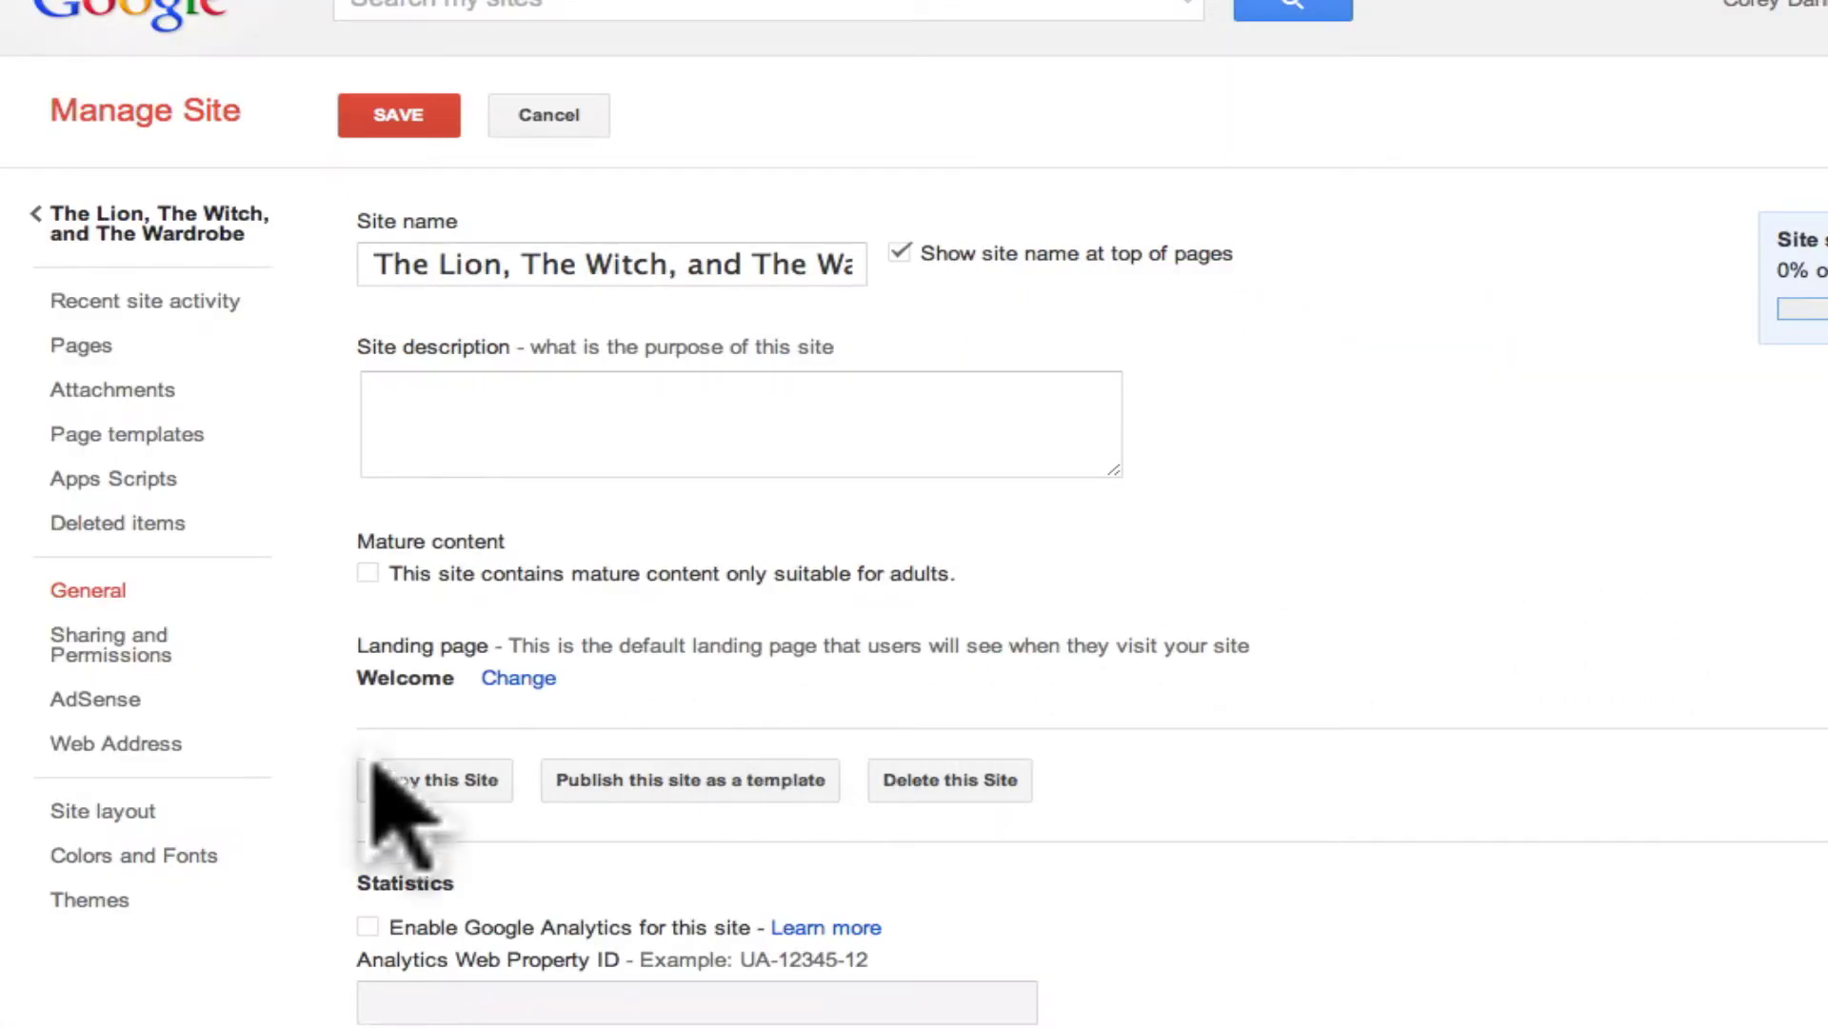
click(102, 811)
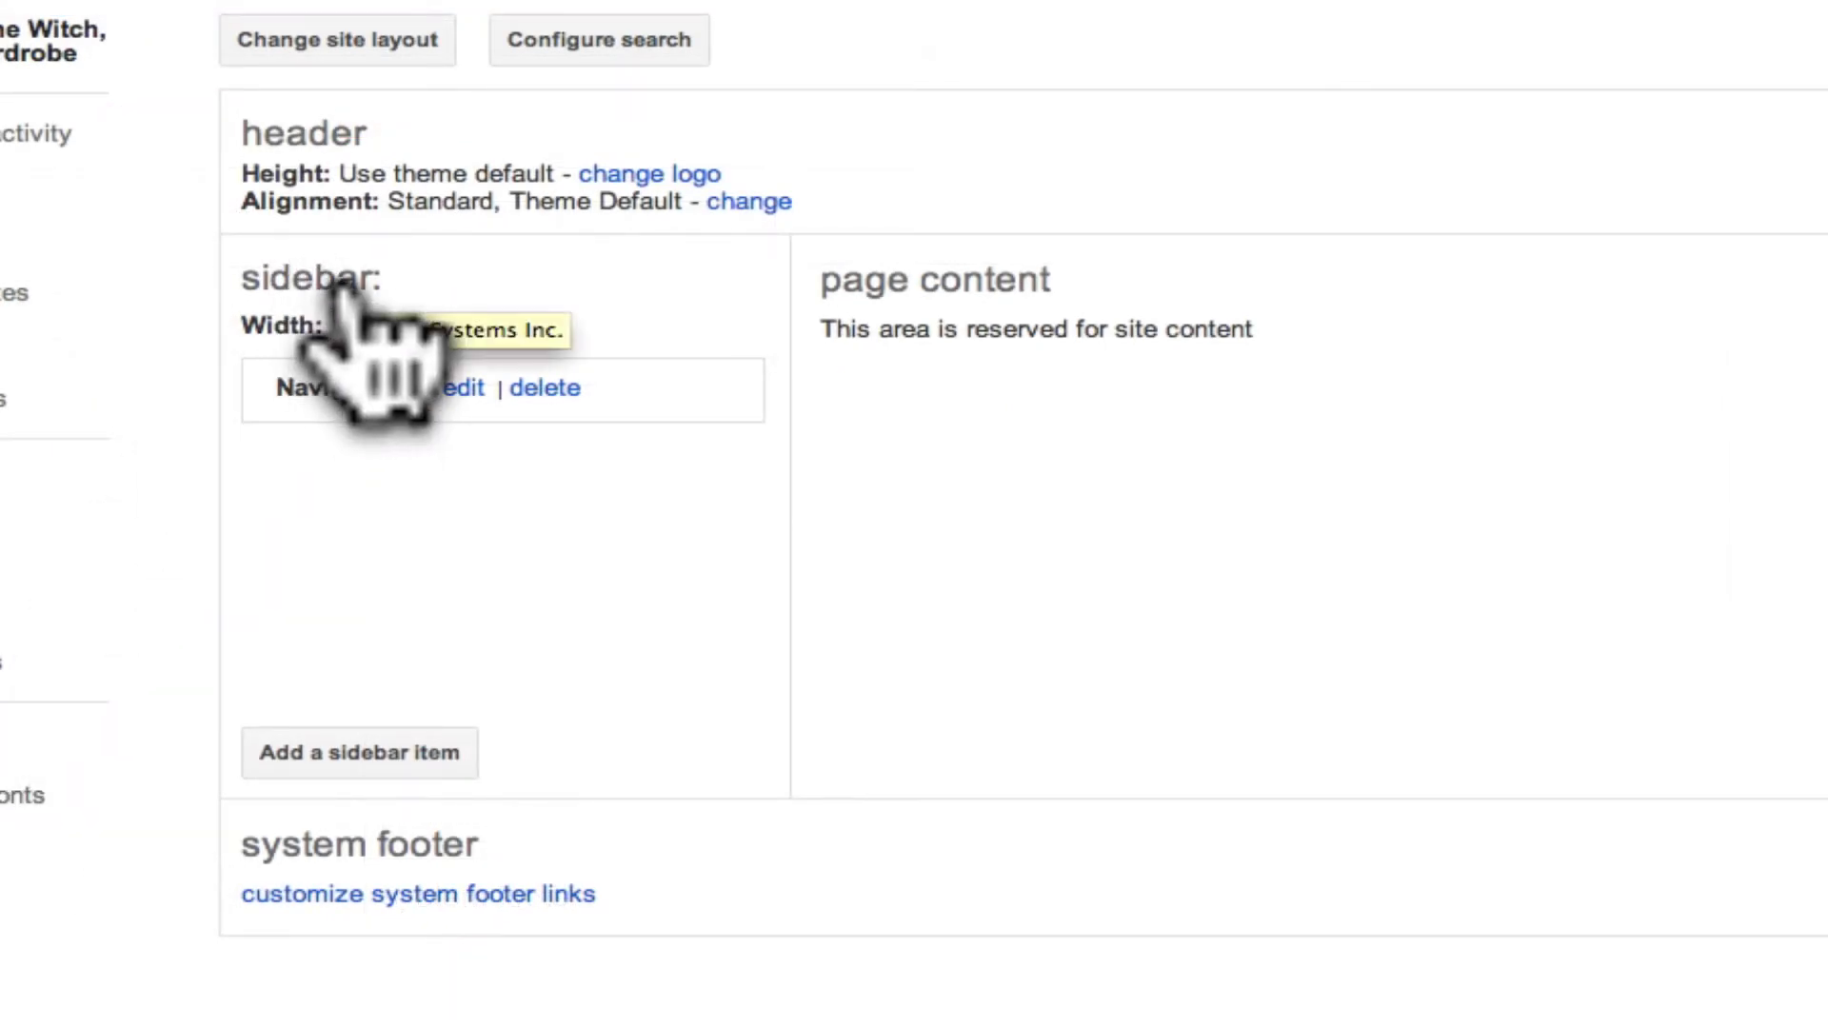
click(461, 392)
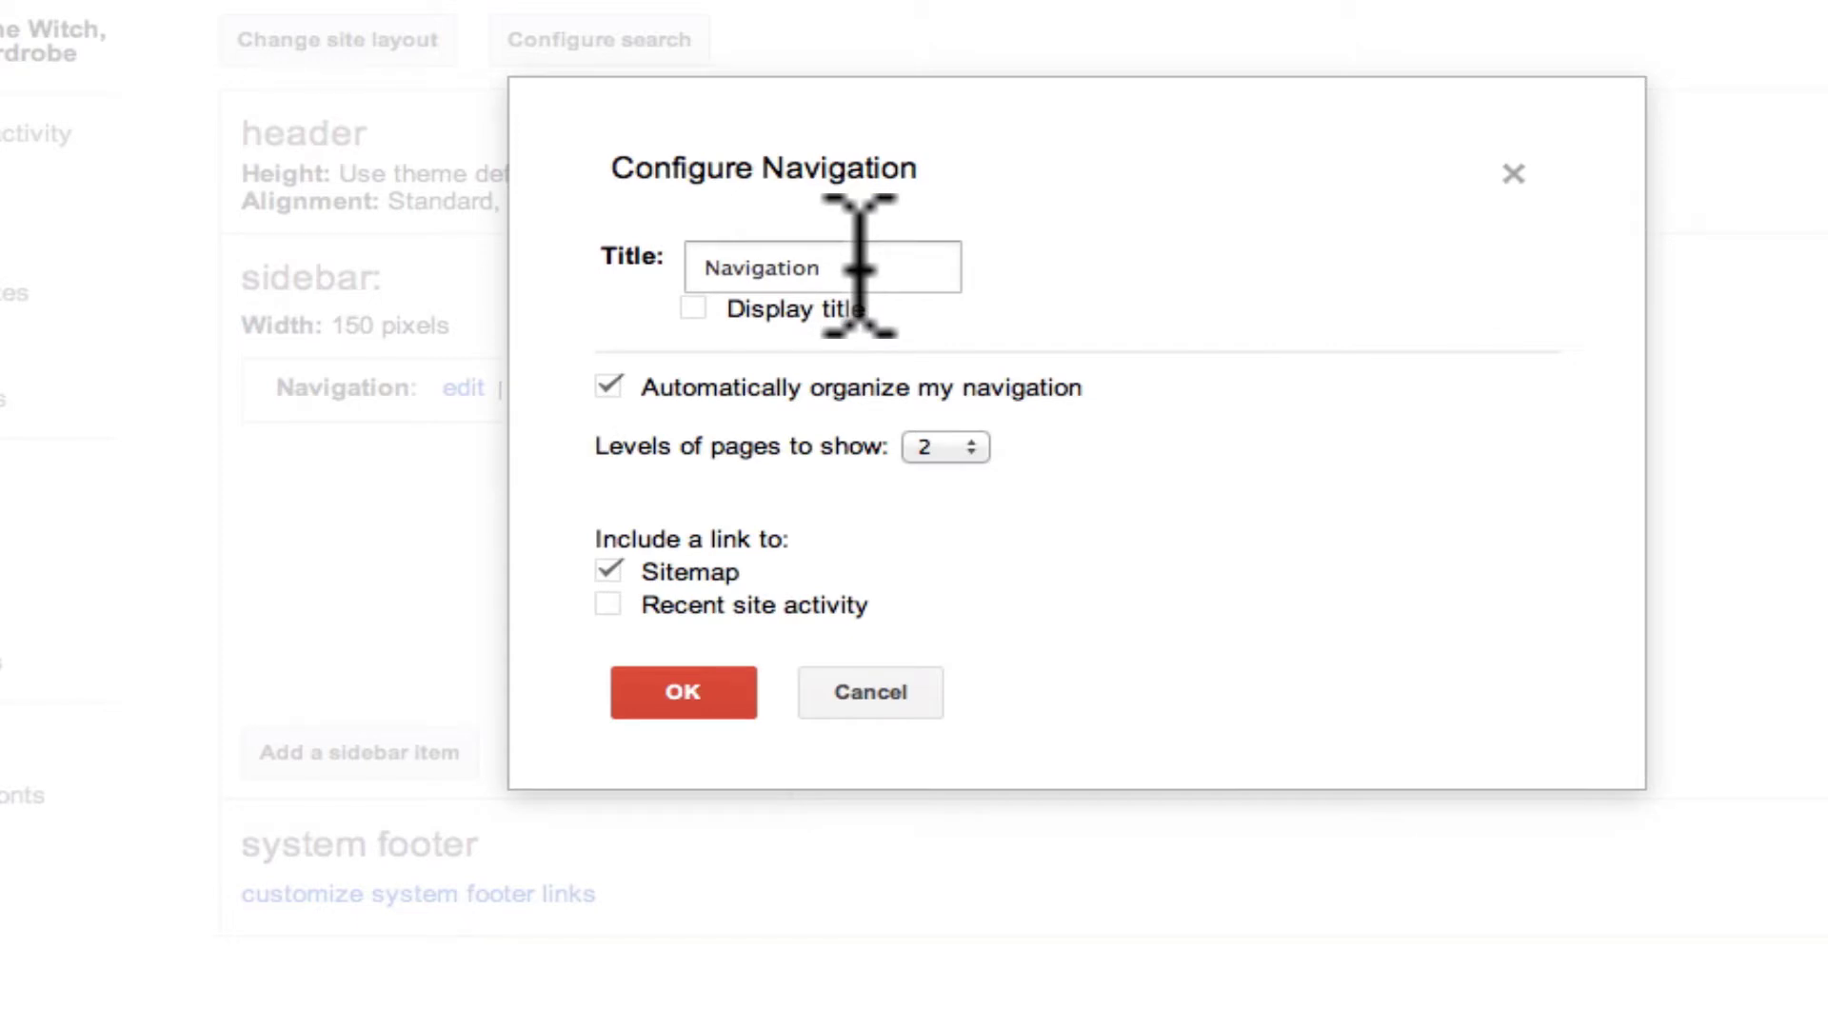
click(692, 309)
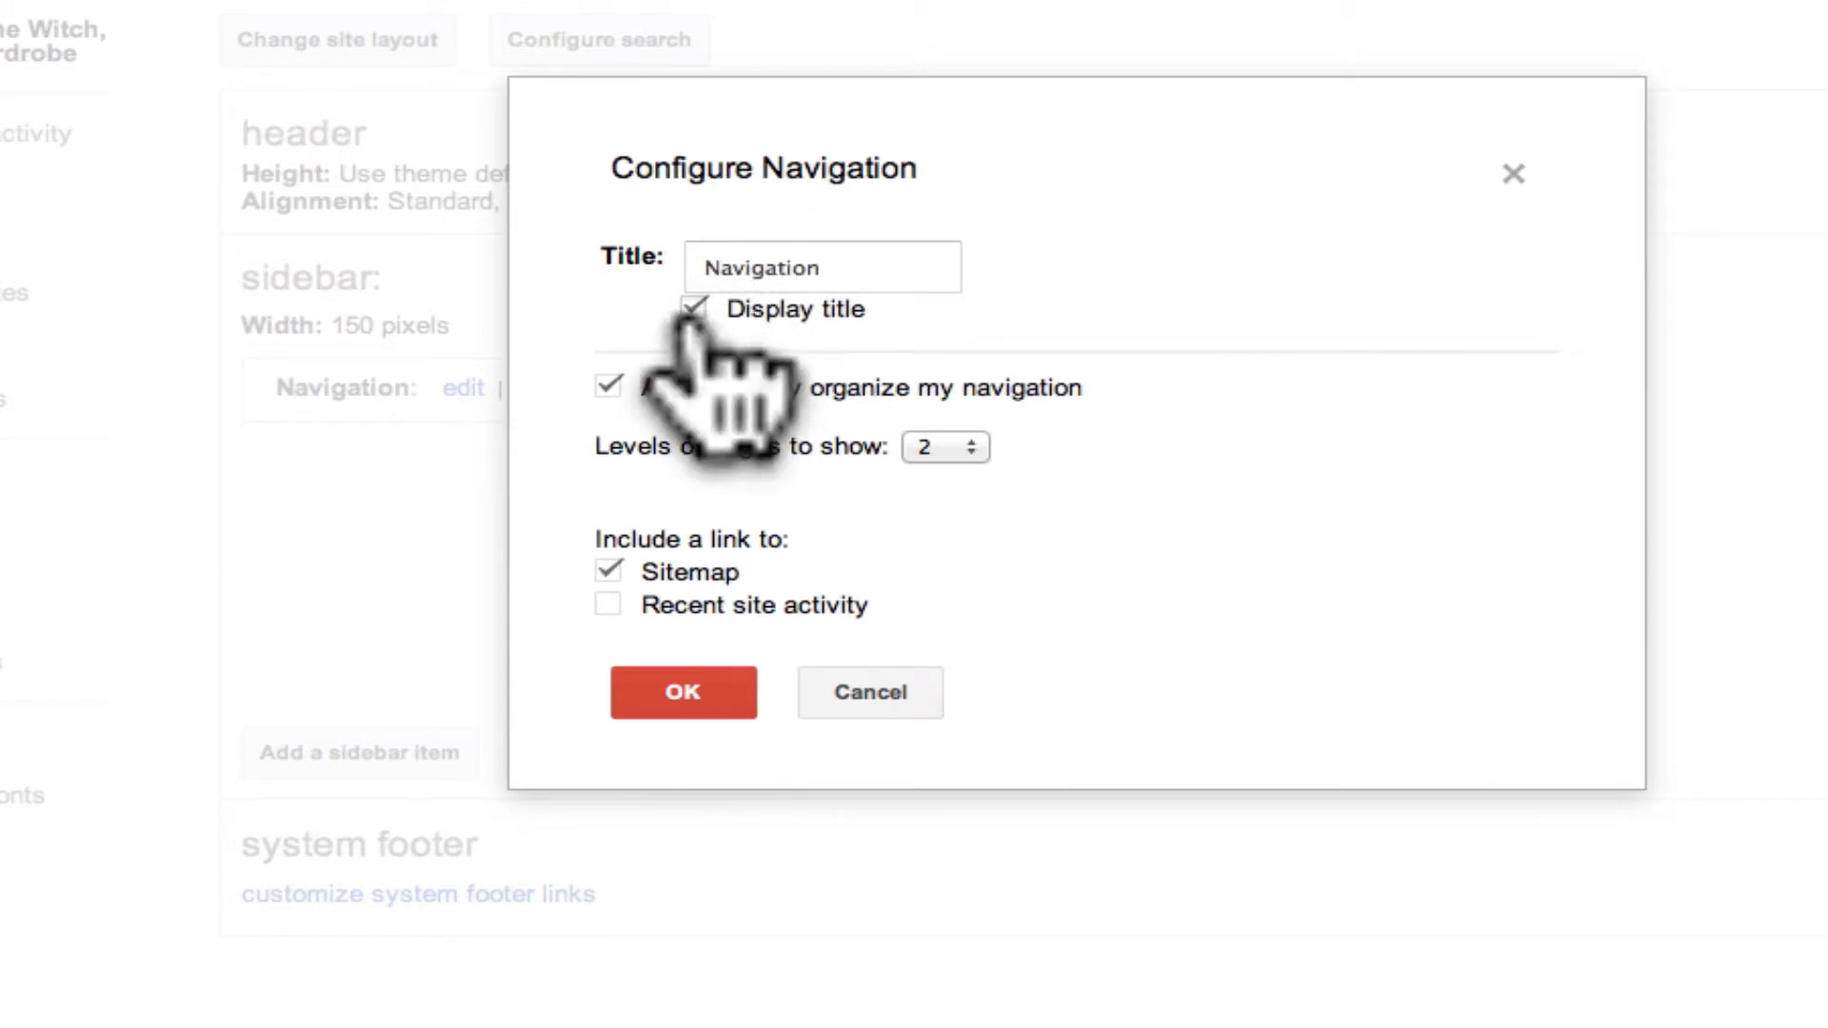
click(691, 309)
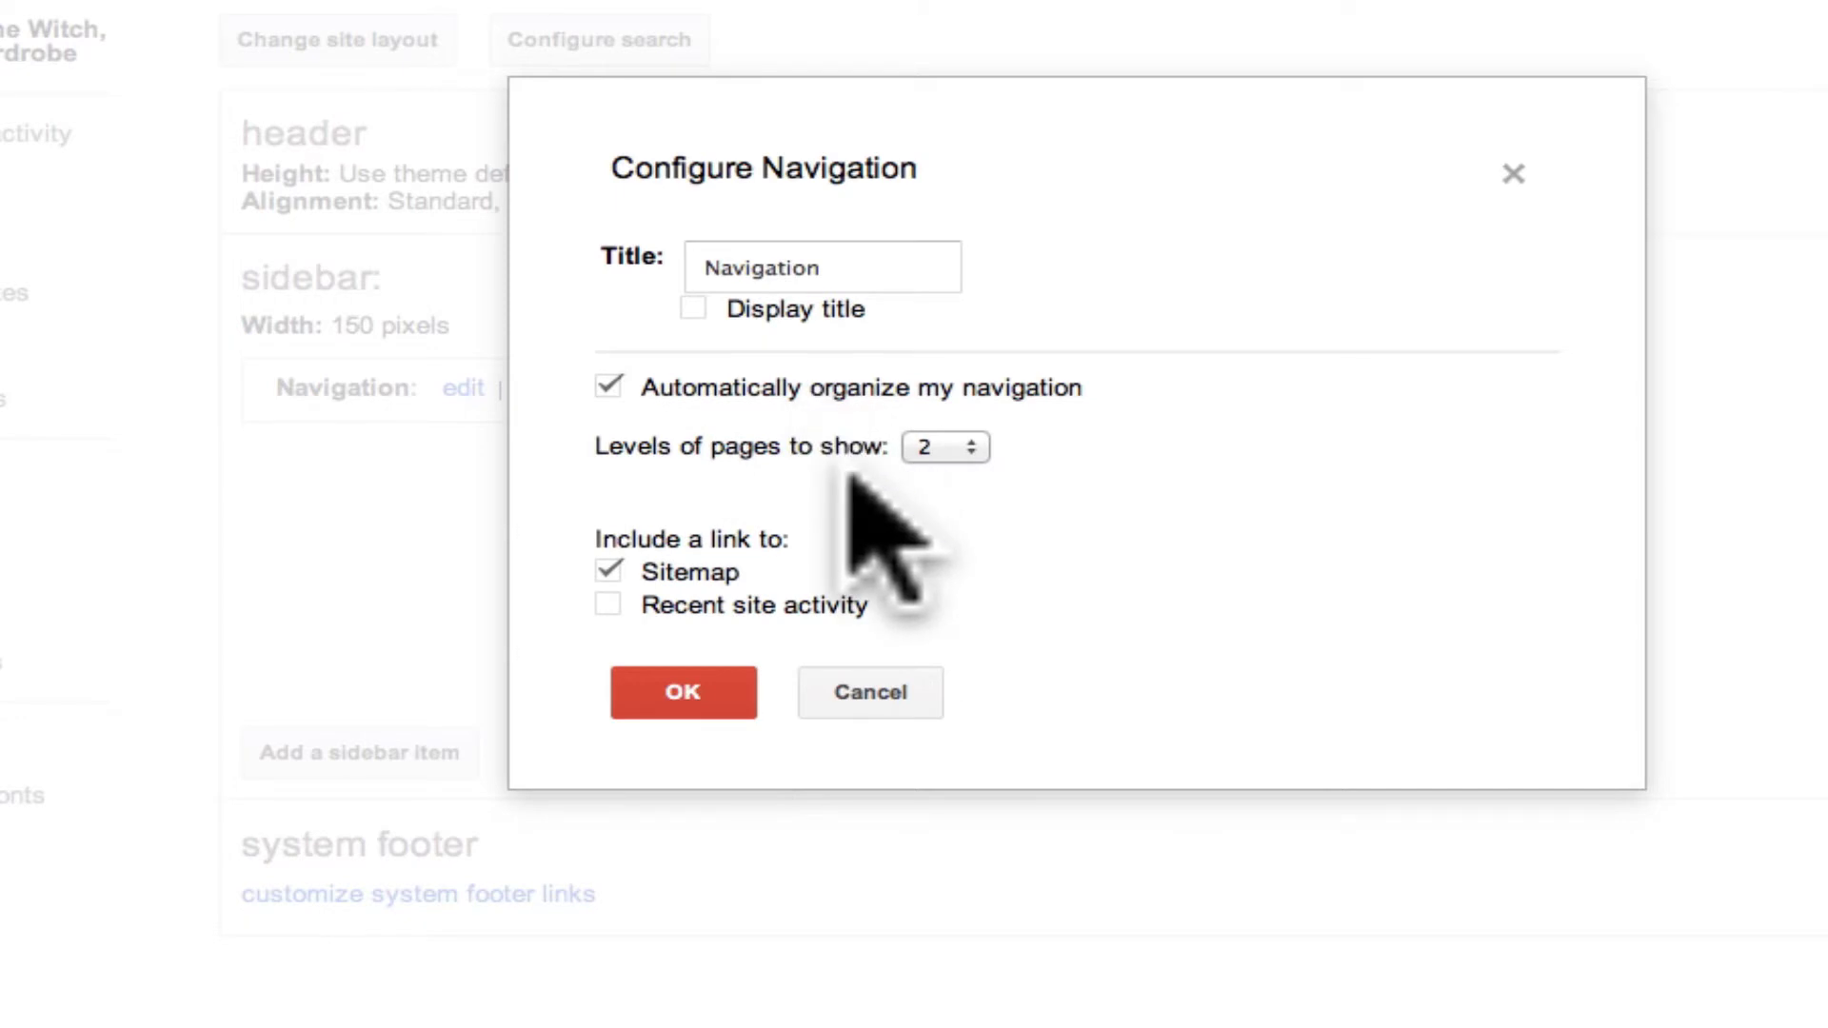
click(894, 699)
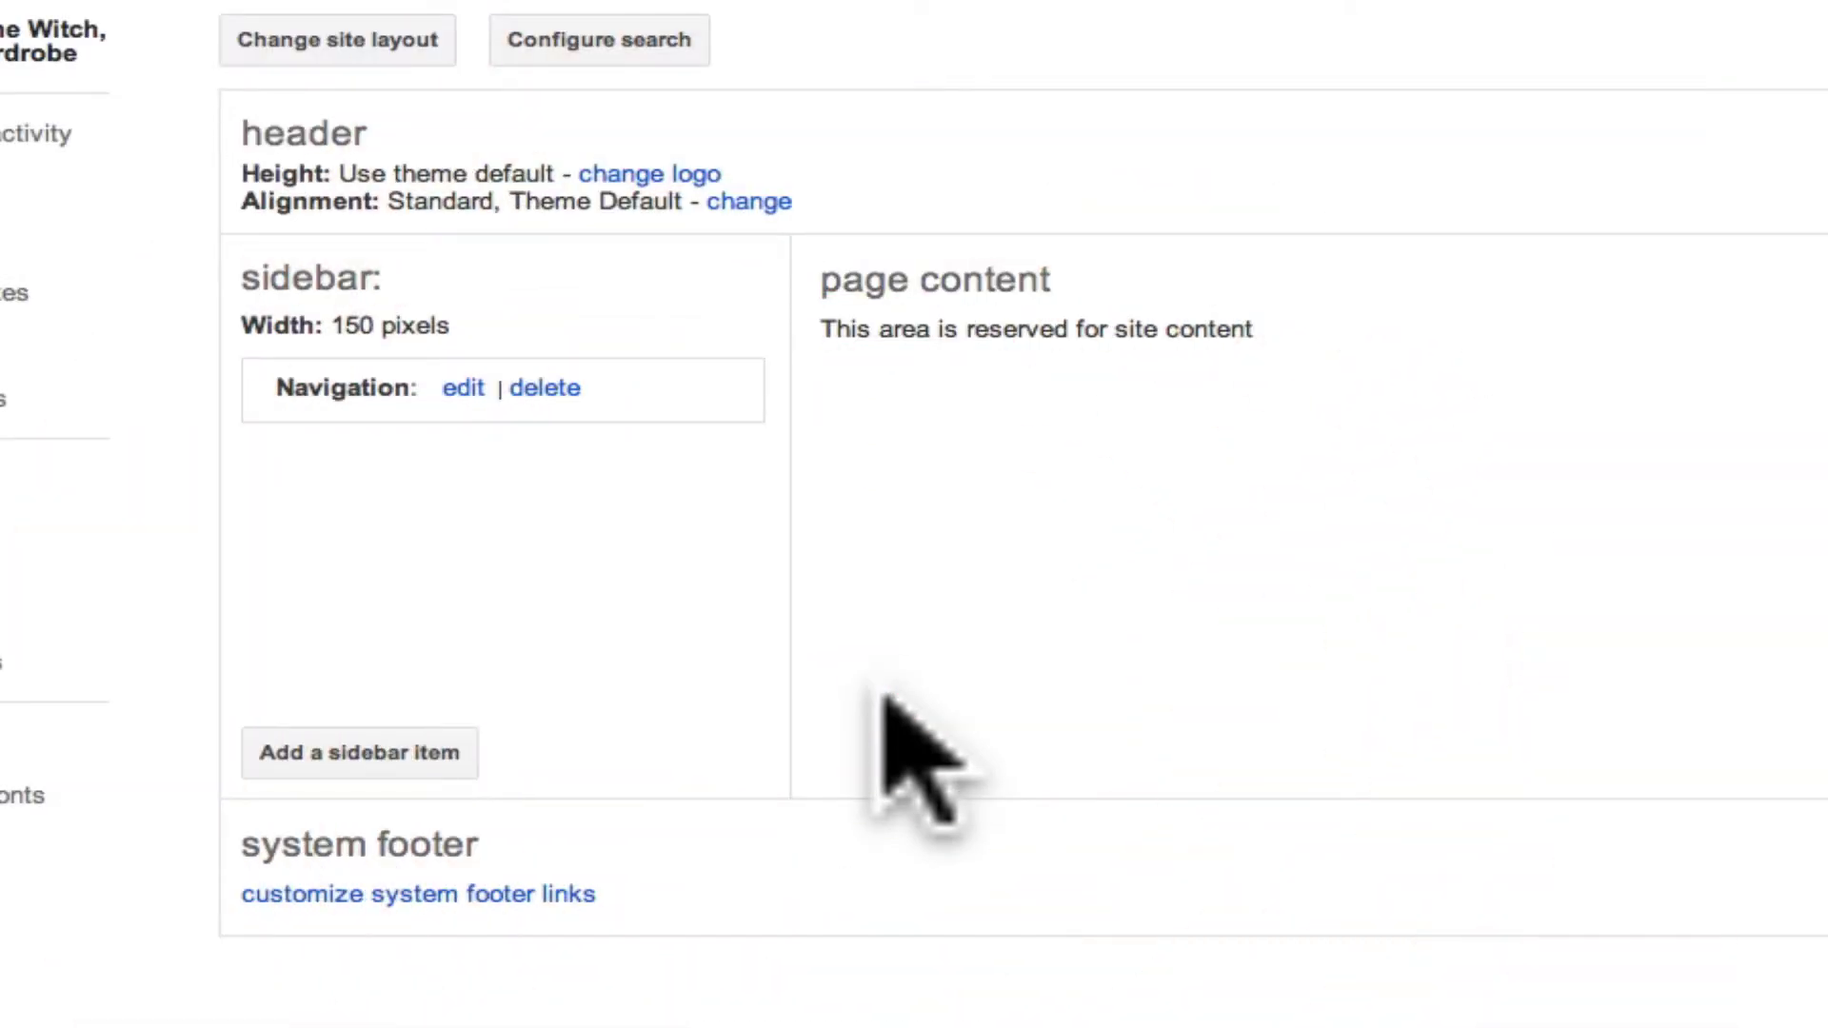
- Browse the available page elements and add a second Navigation element to the site's sidebar
click(445, 754)
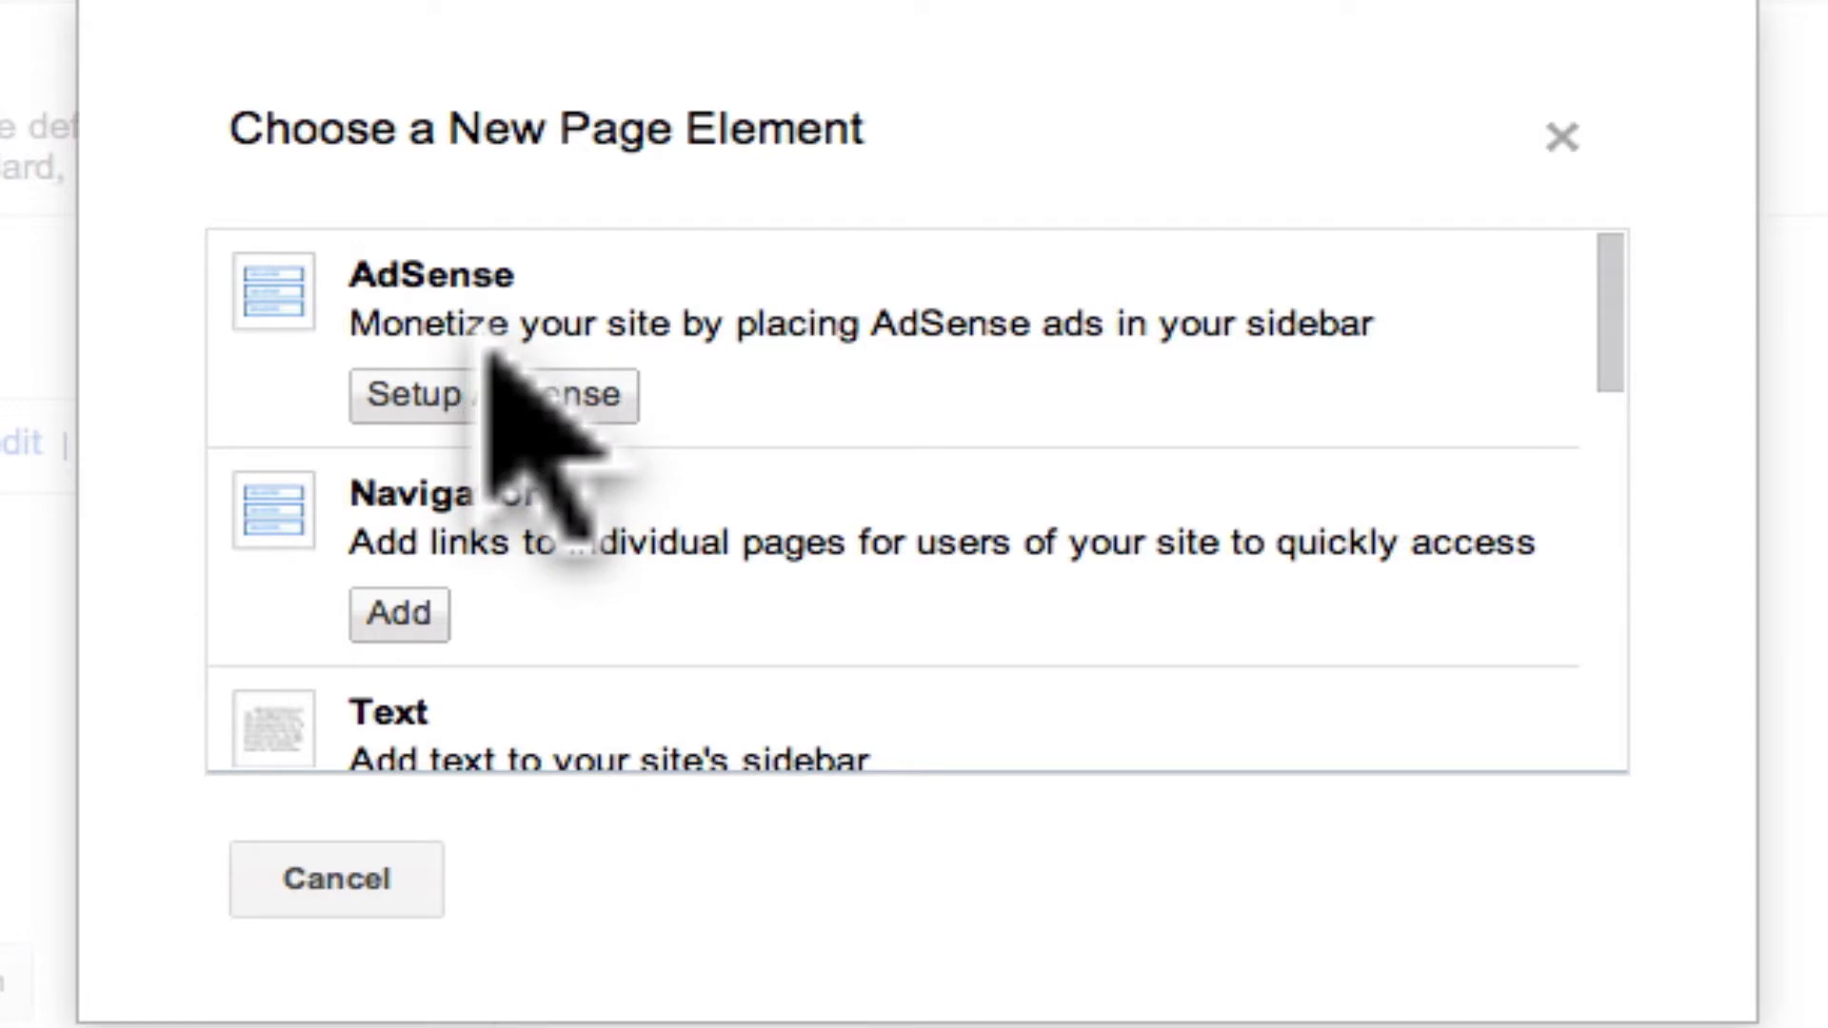
scroll(490, 362, down, 4)
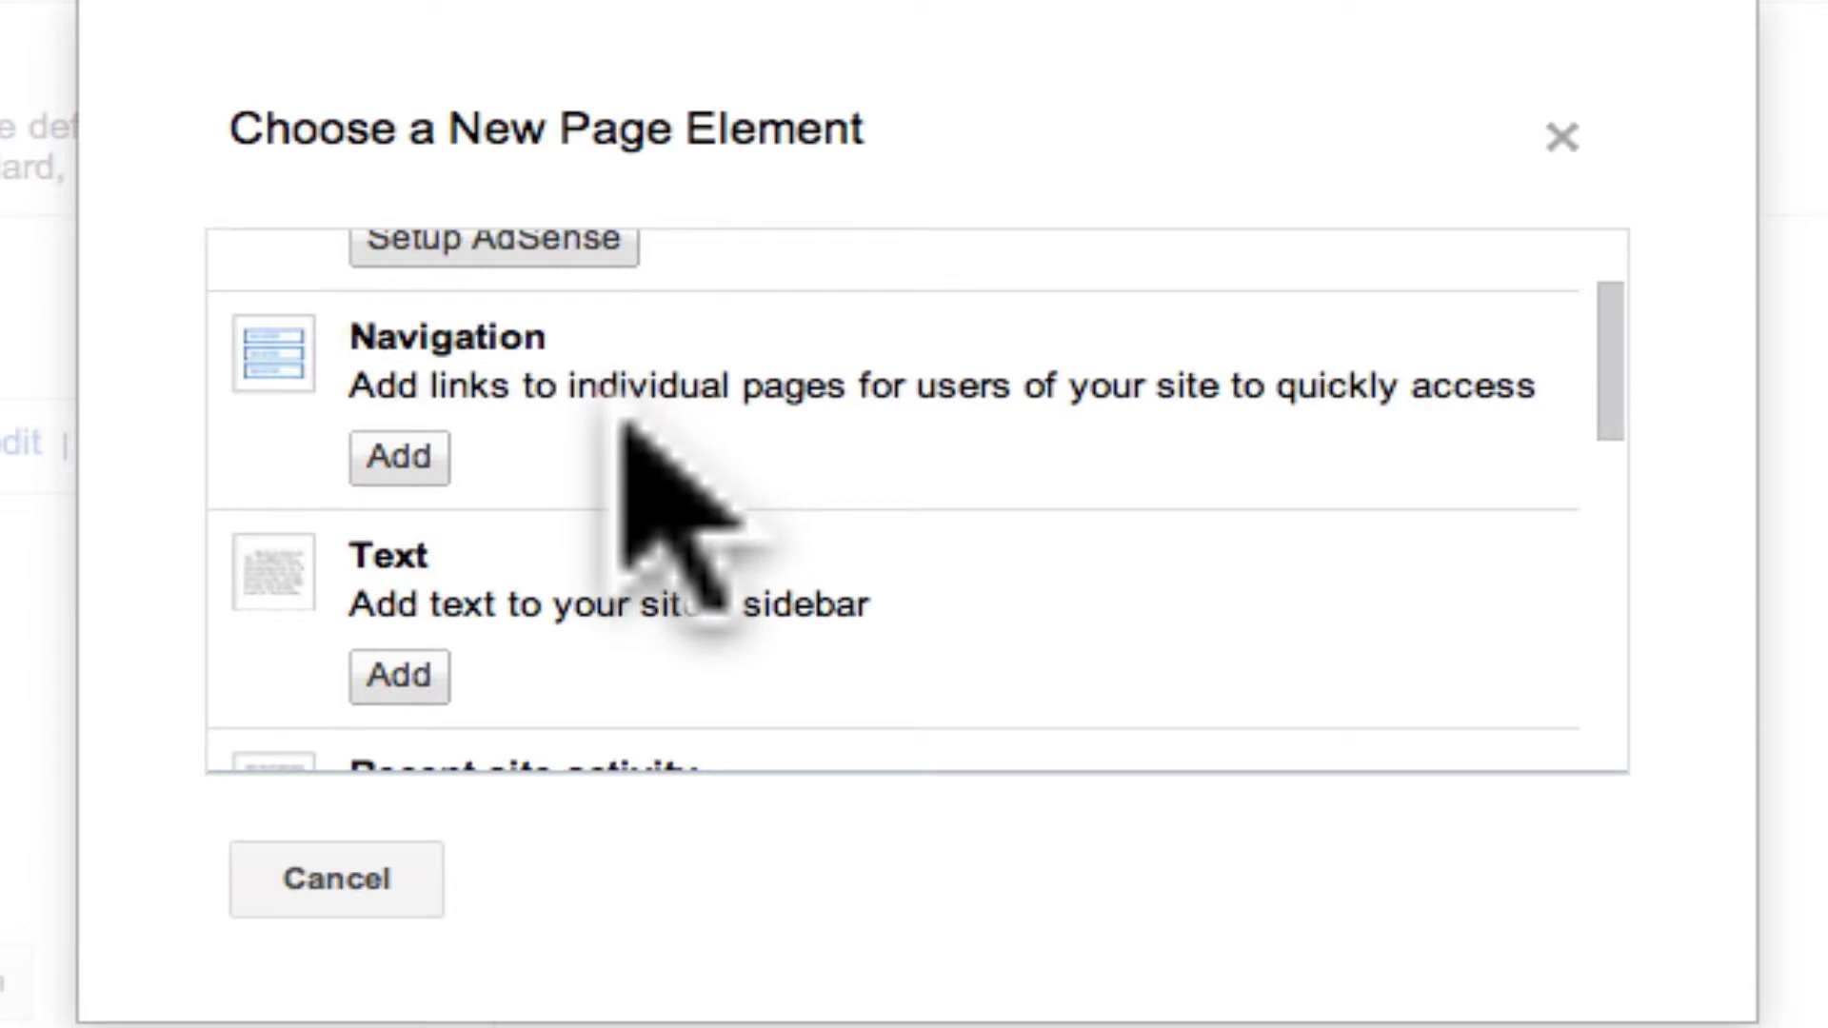
scroll(614, 457, down, 2)
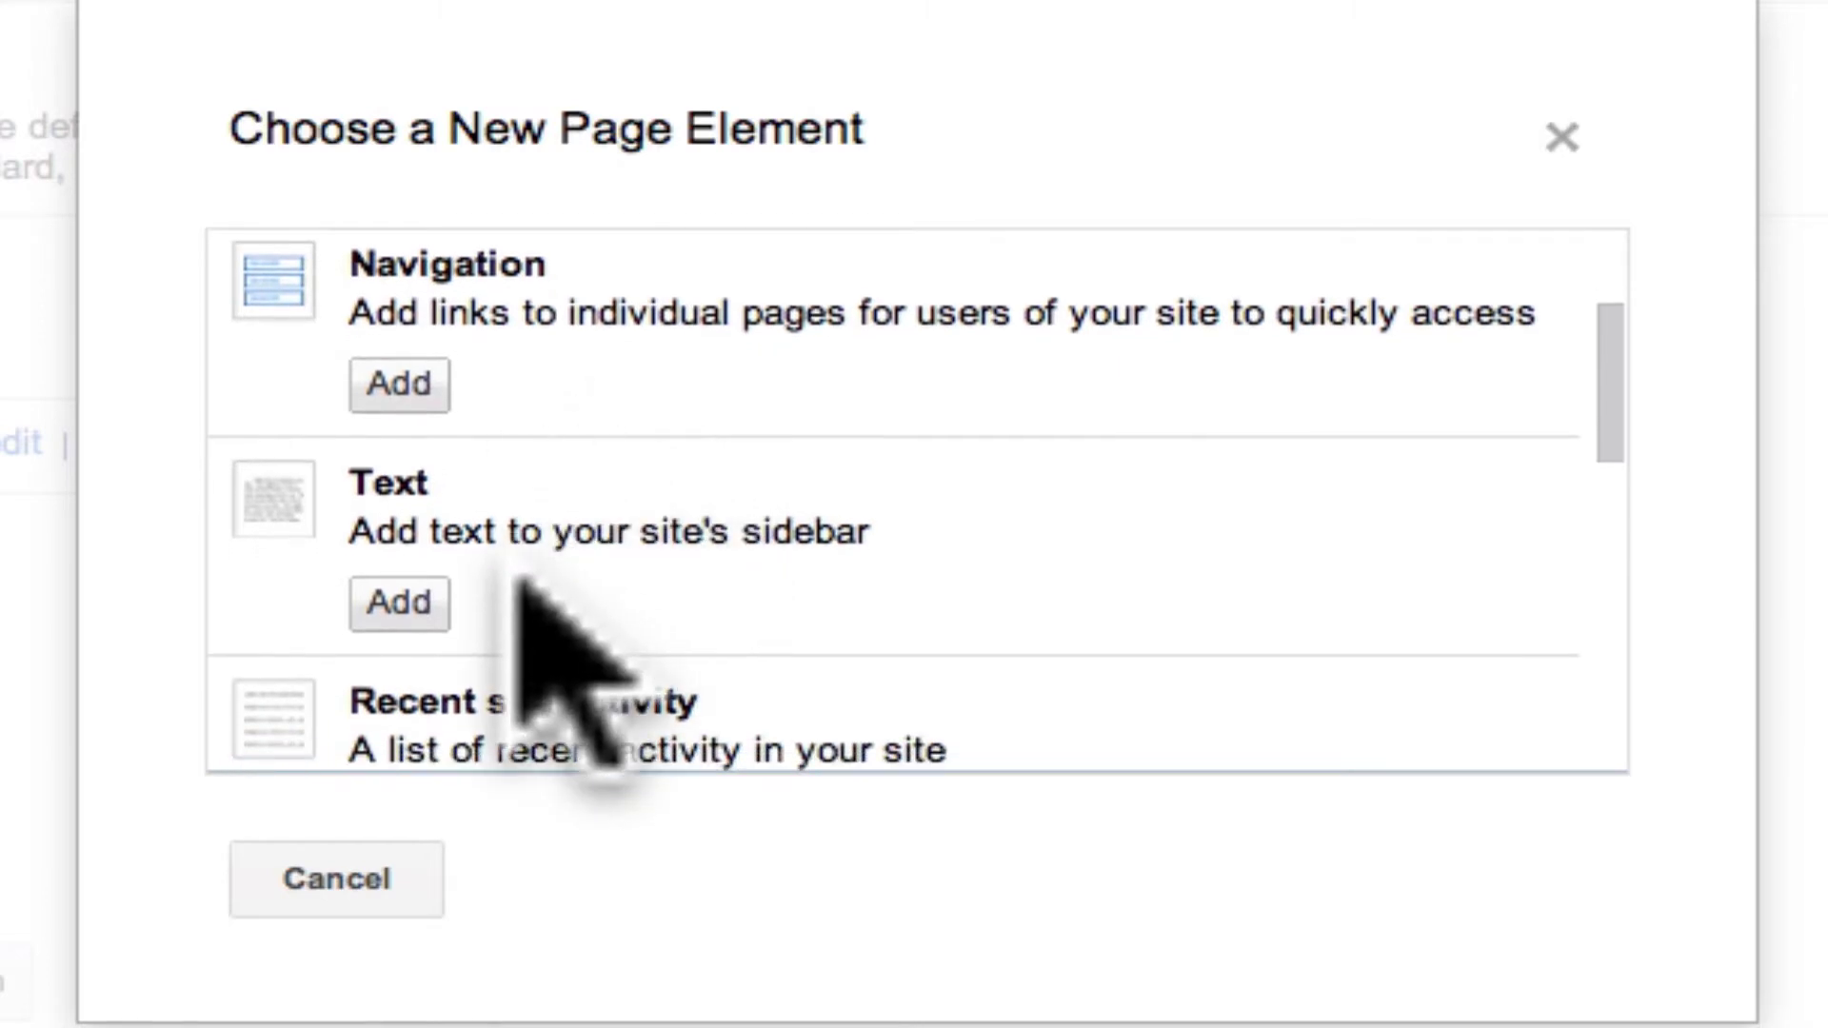
scroll(519, 581, down, 5)
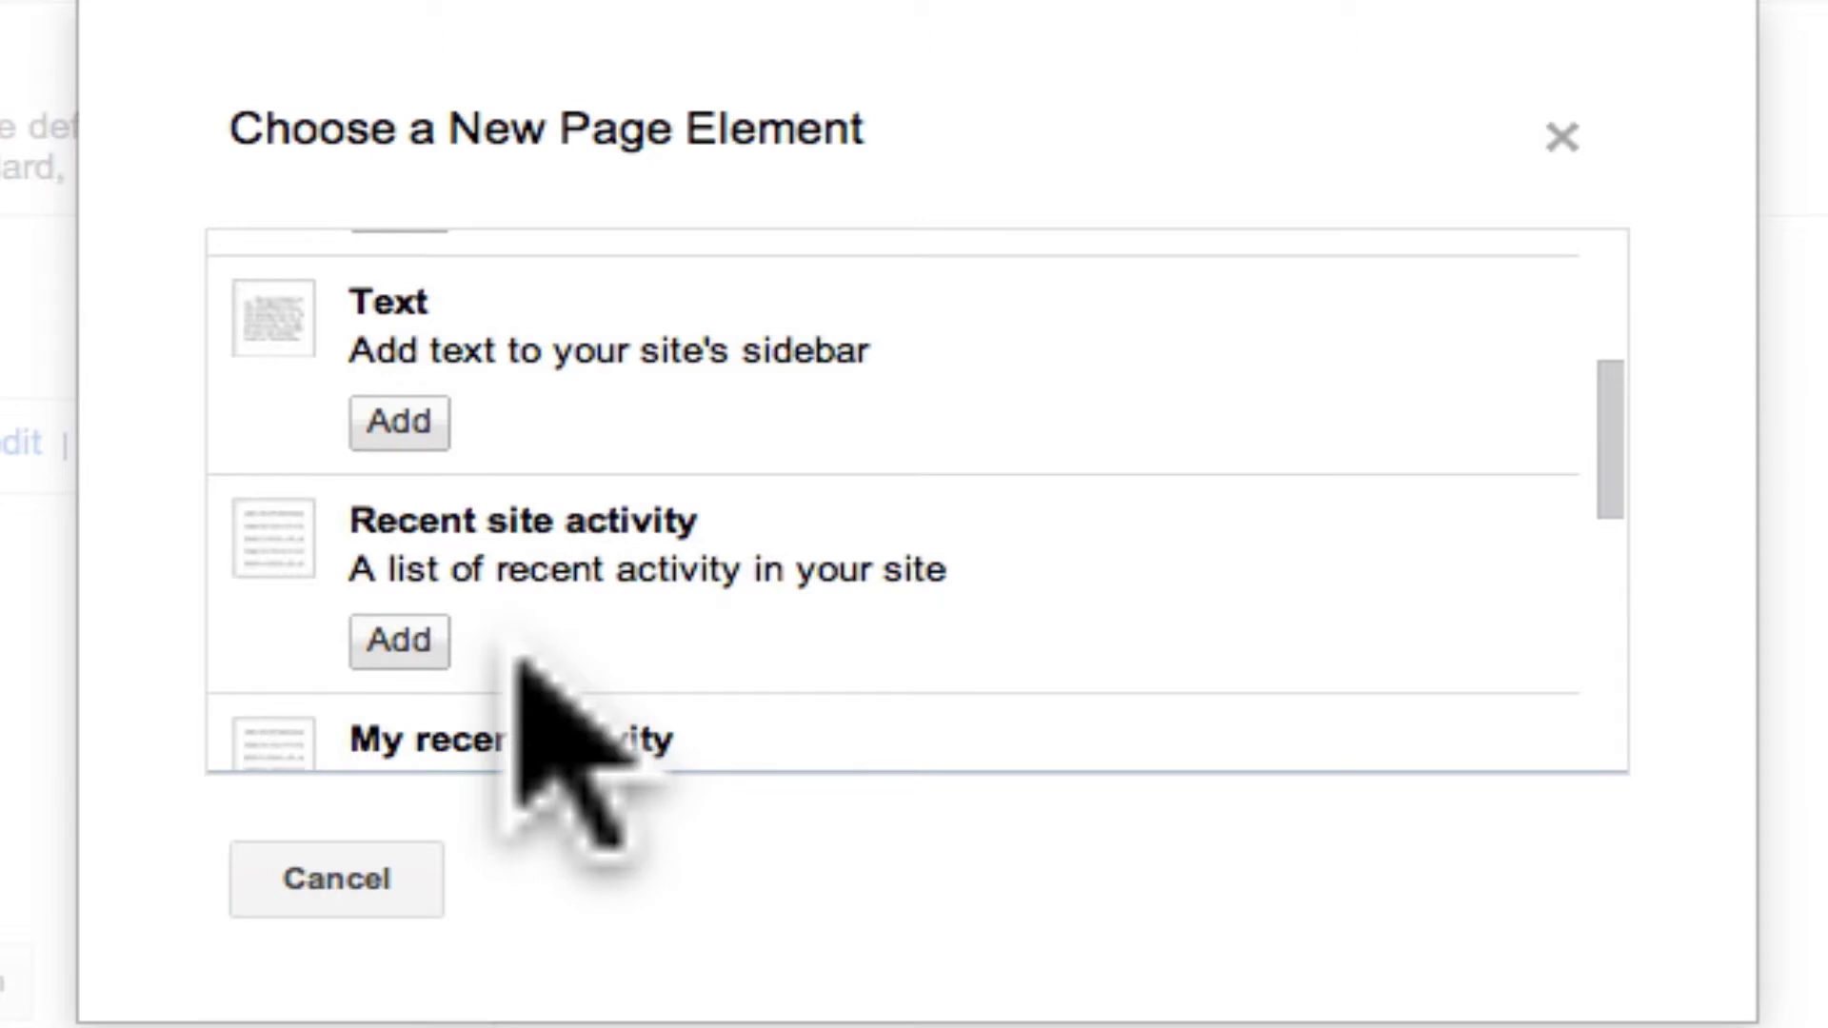
scroll(518, 659, down, 5)
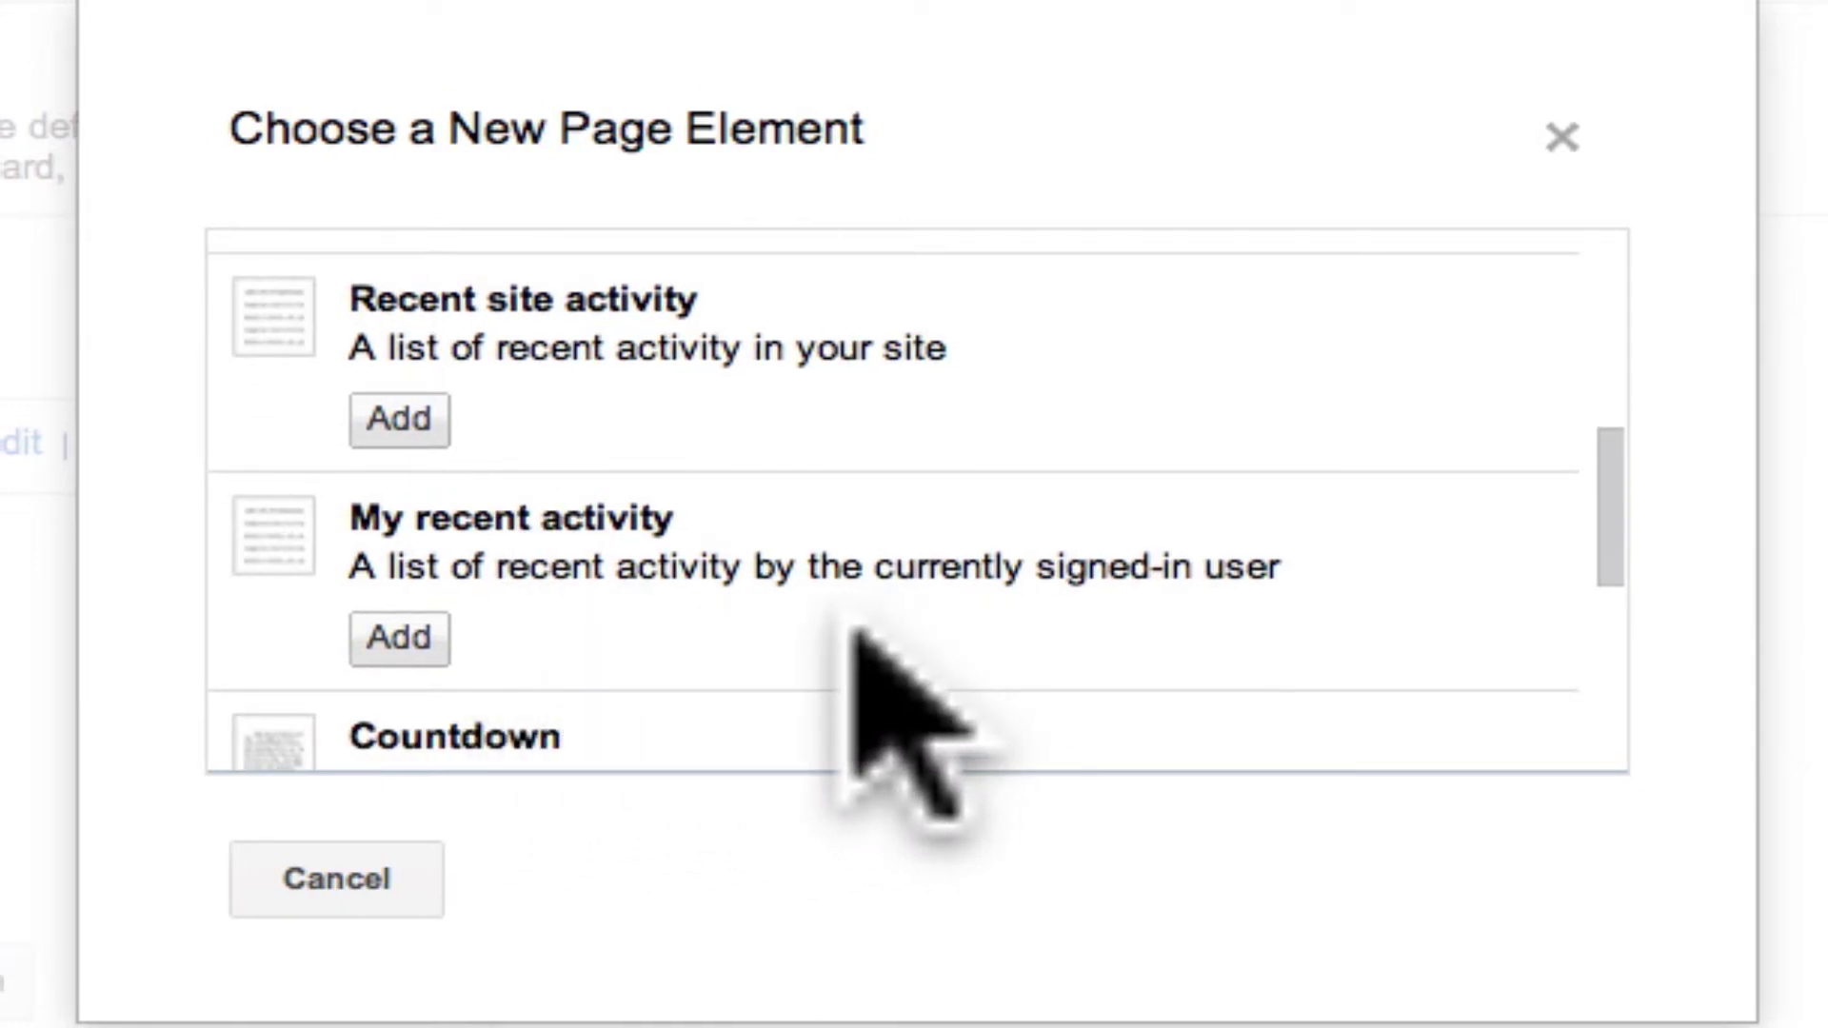
scroll(857, 629, down, 5)
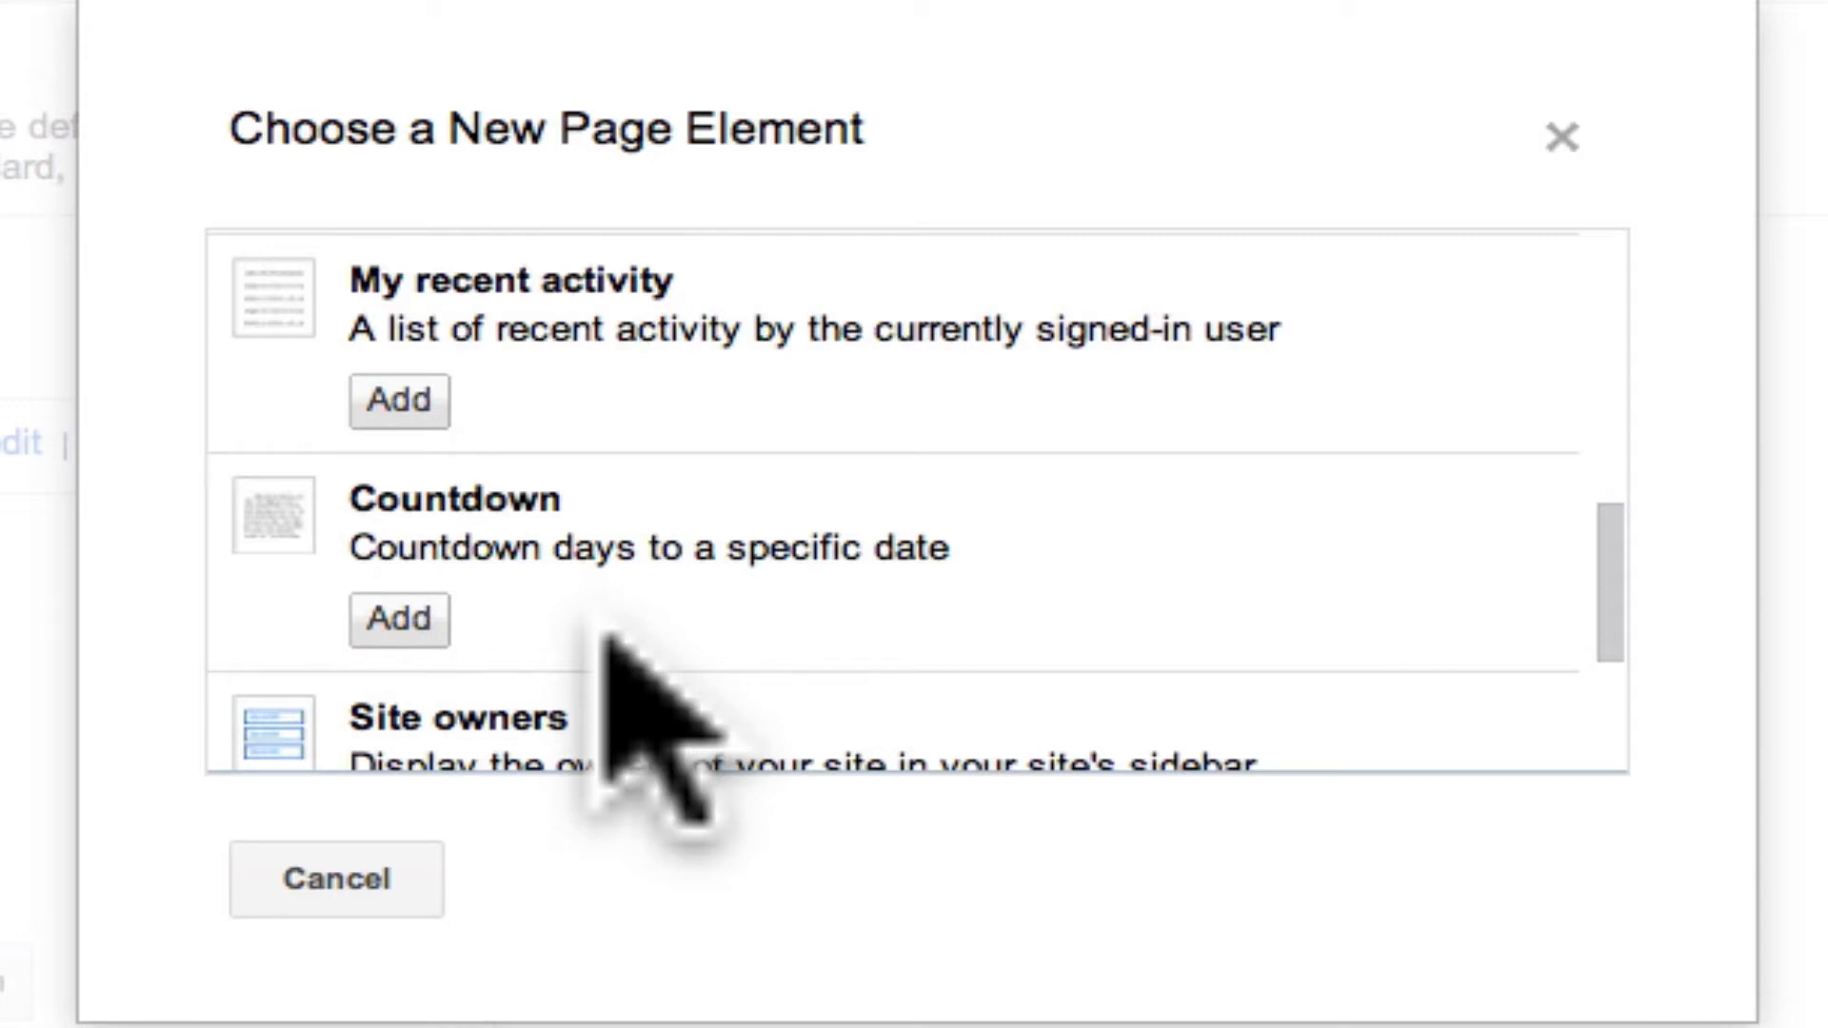
scroll(575, 647, down, 3)
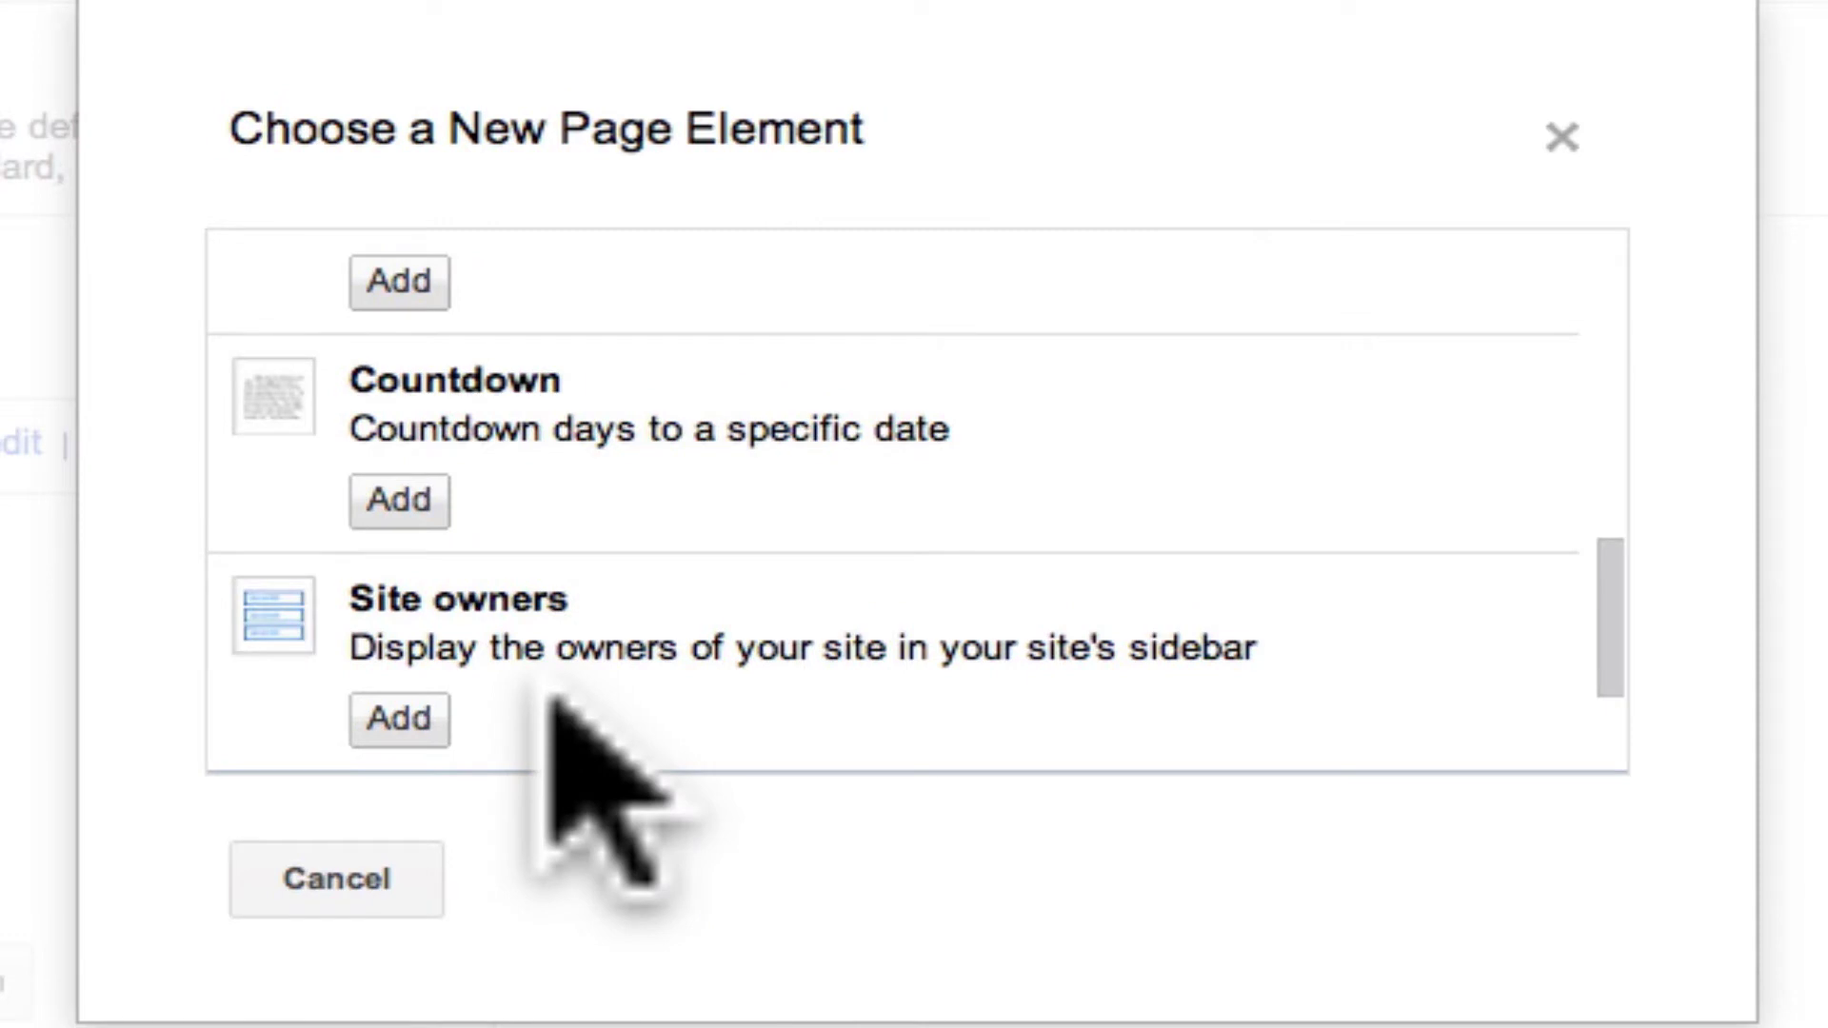
scroll(551, 702, down, 3)
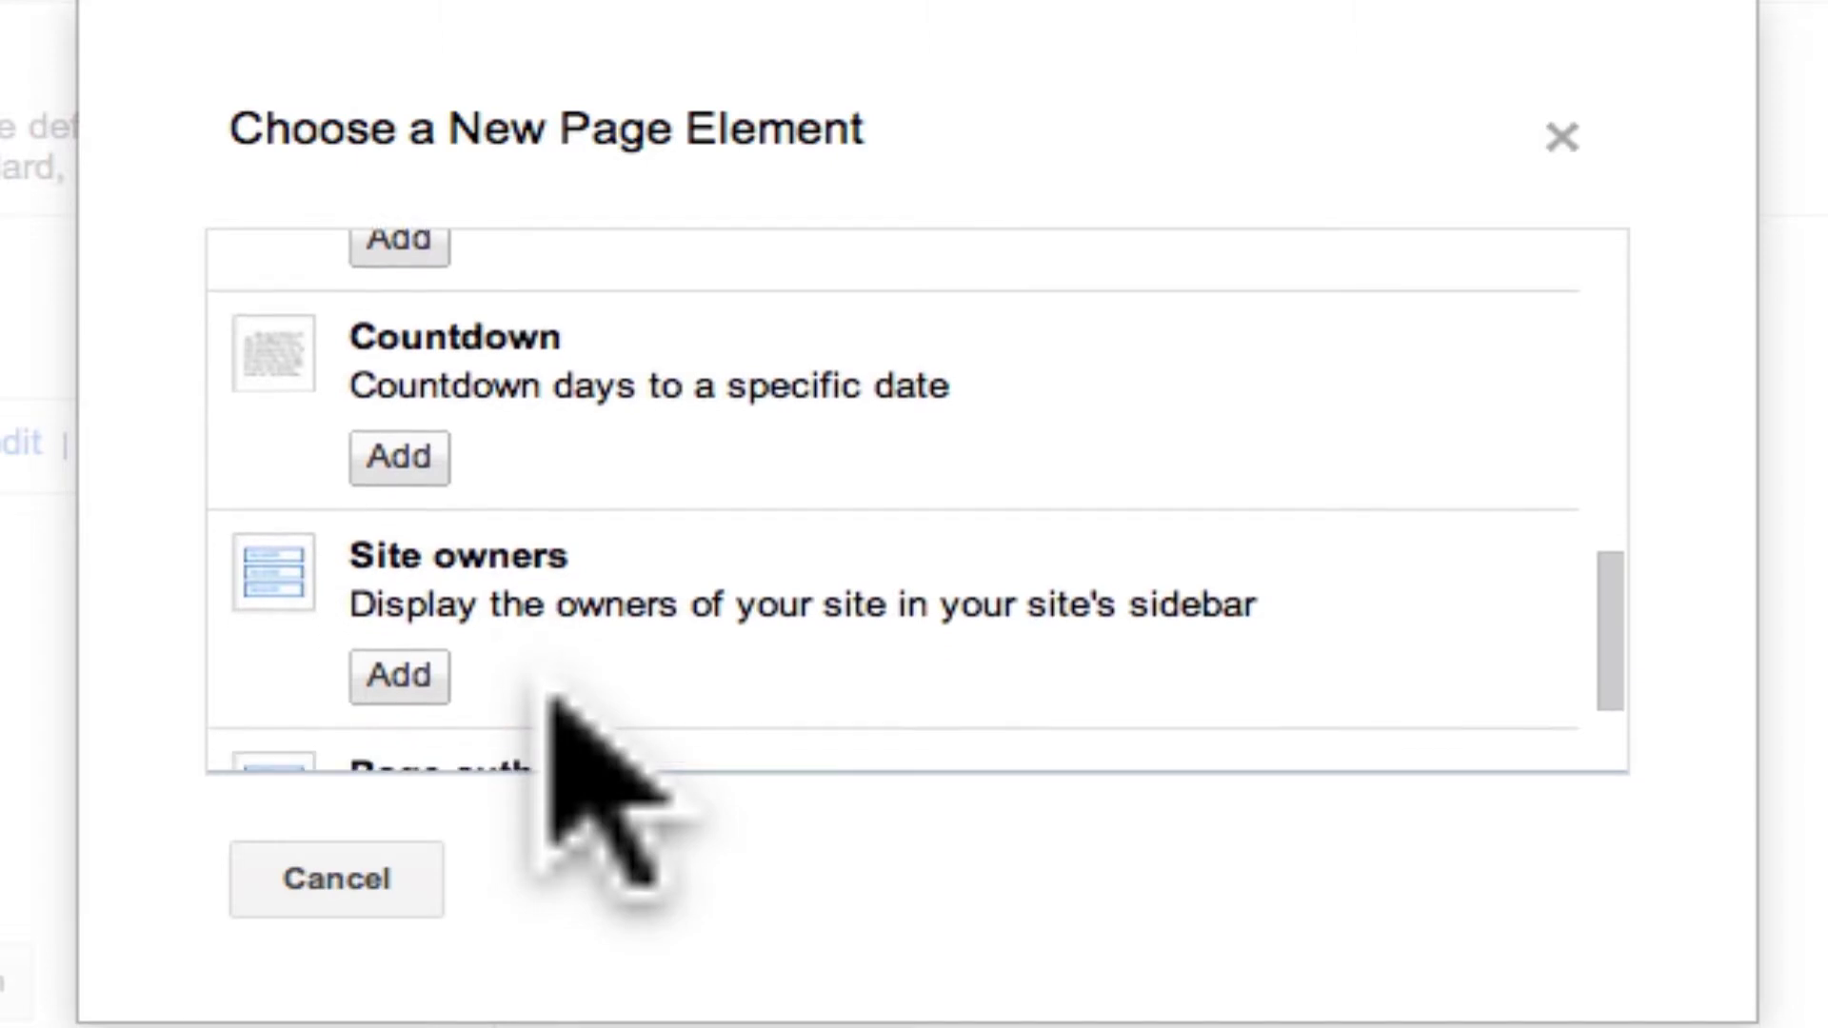
scroll(557, 695, down, 2)
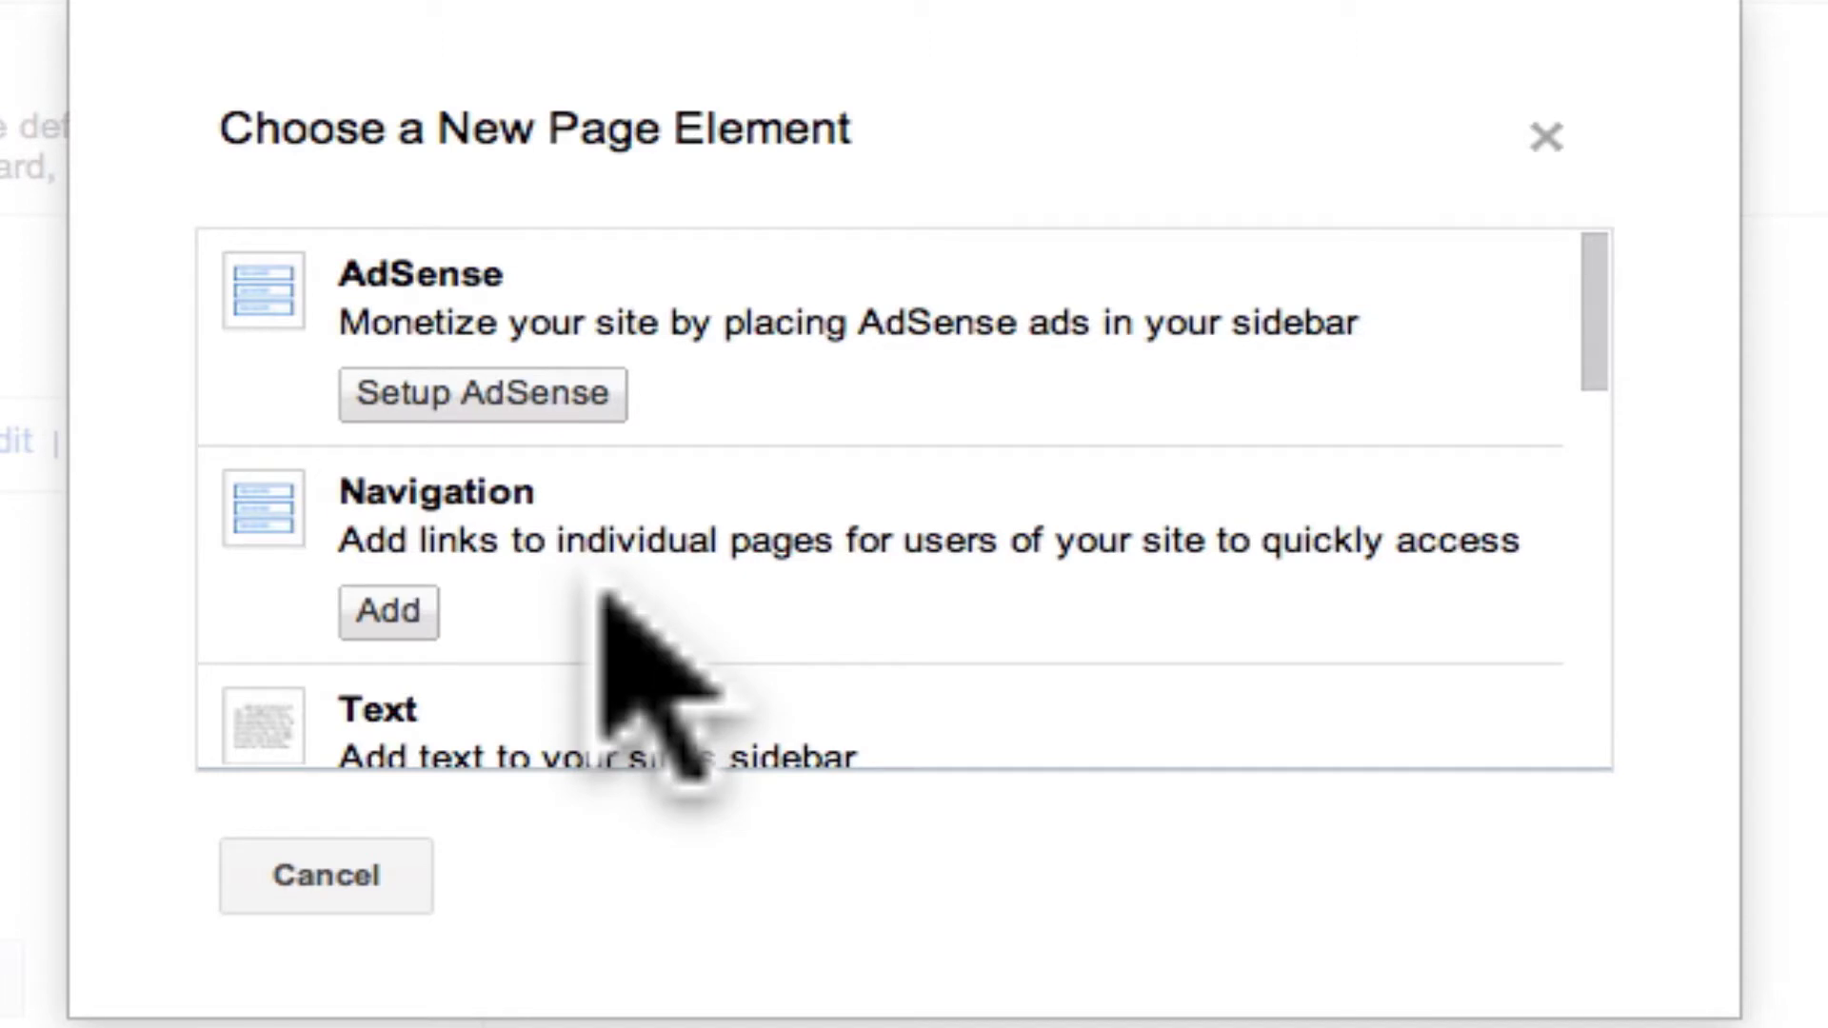
click(390, 614)
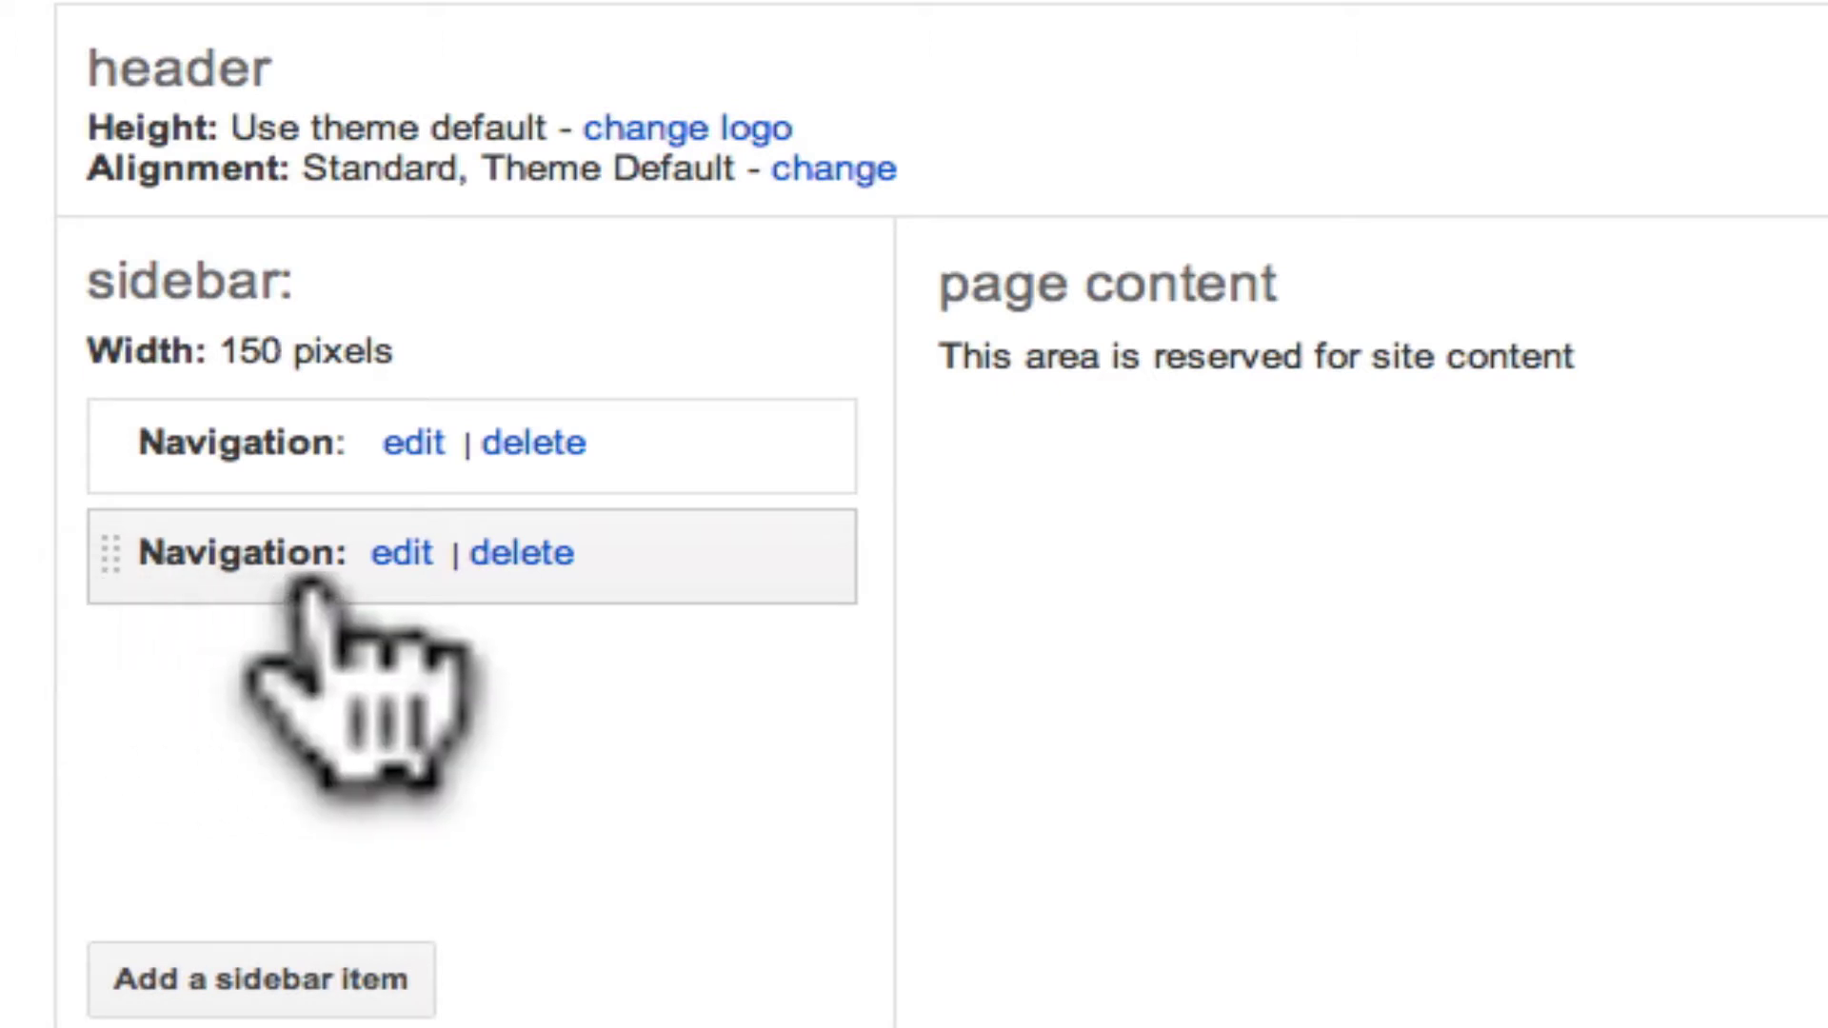
- Try to move the new Navigation element above the existing one in the sidebar
click(401, 554)
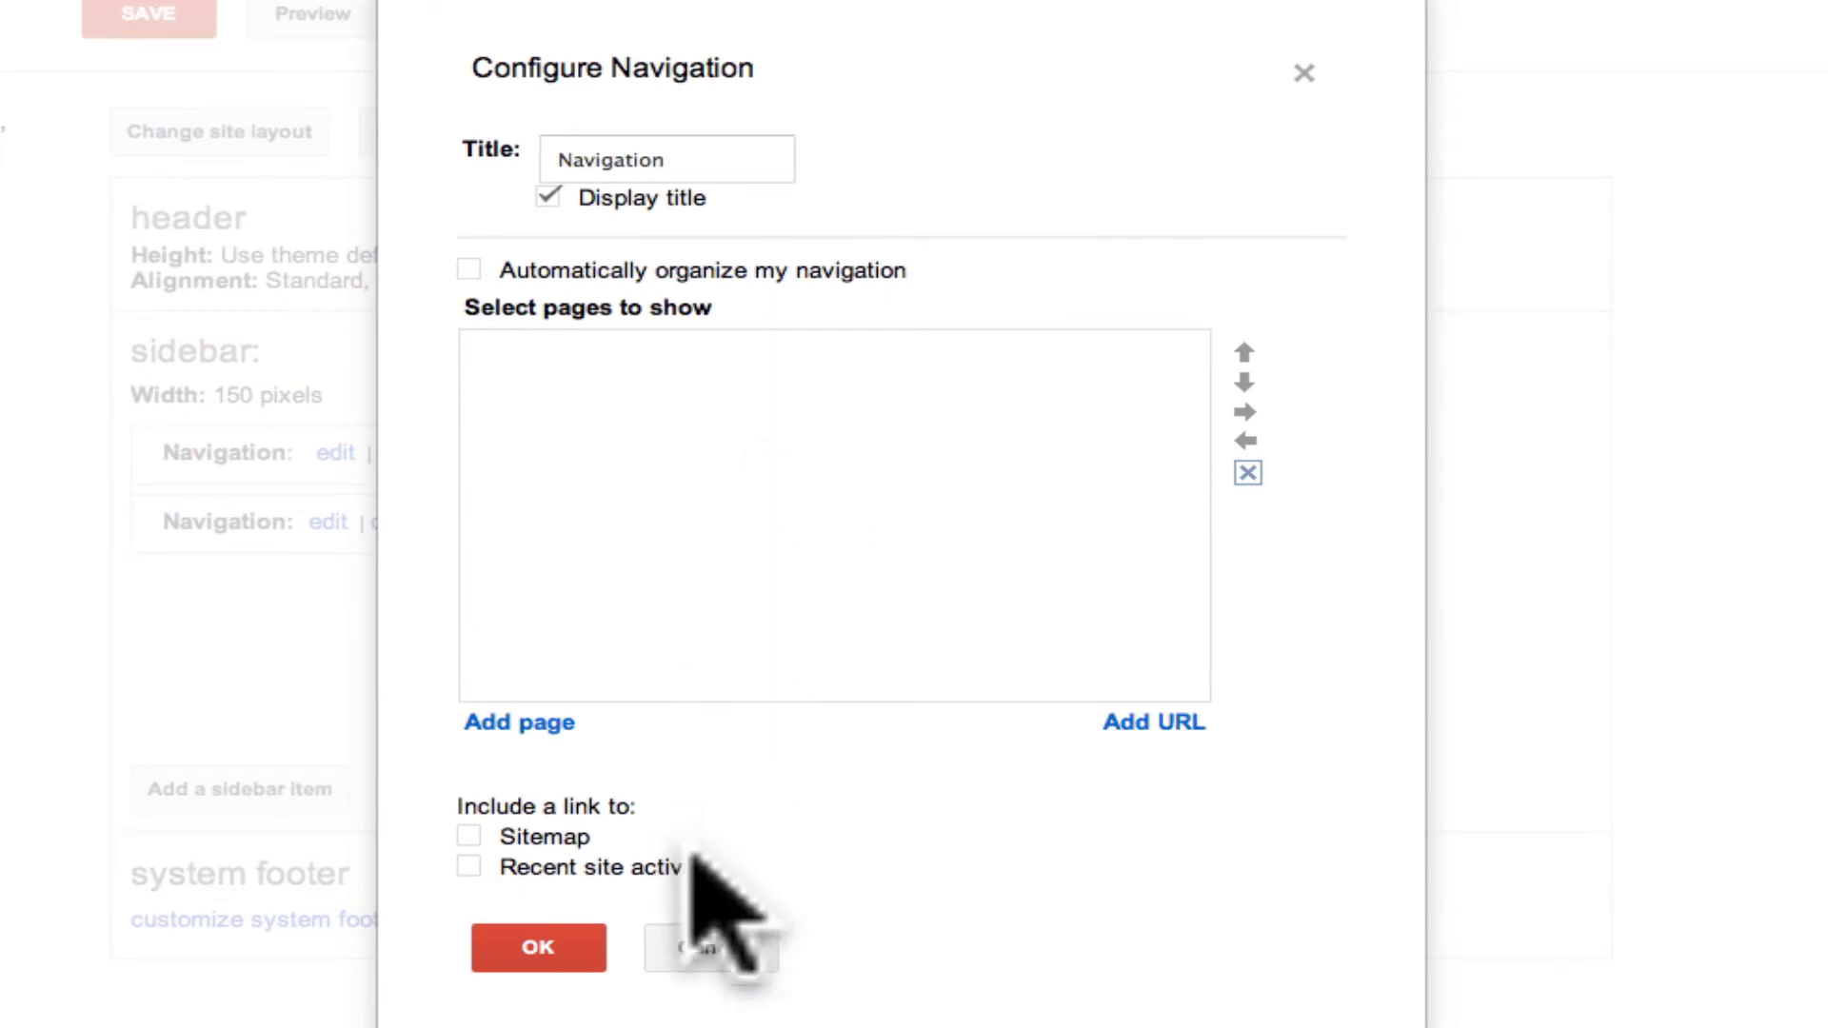
click(723, 947)
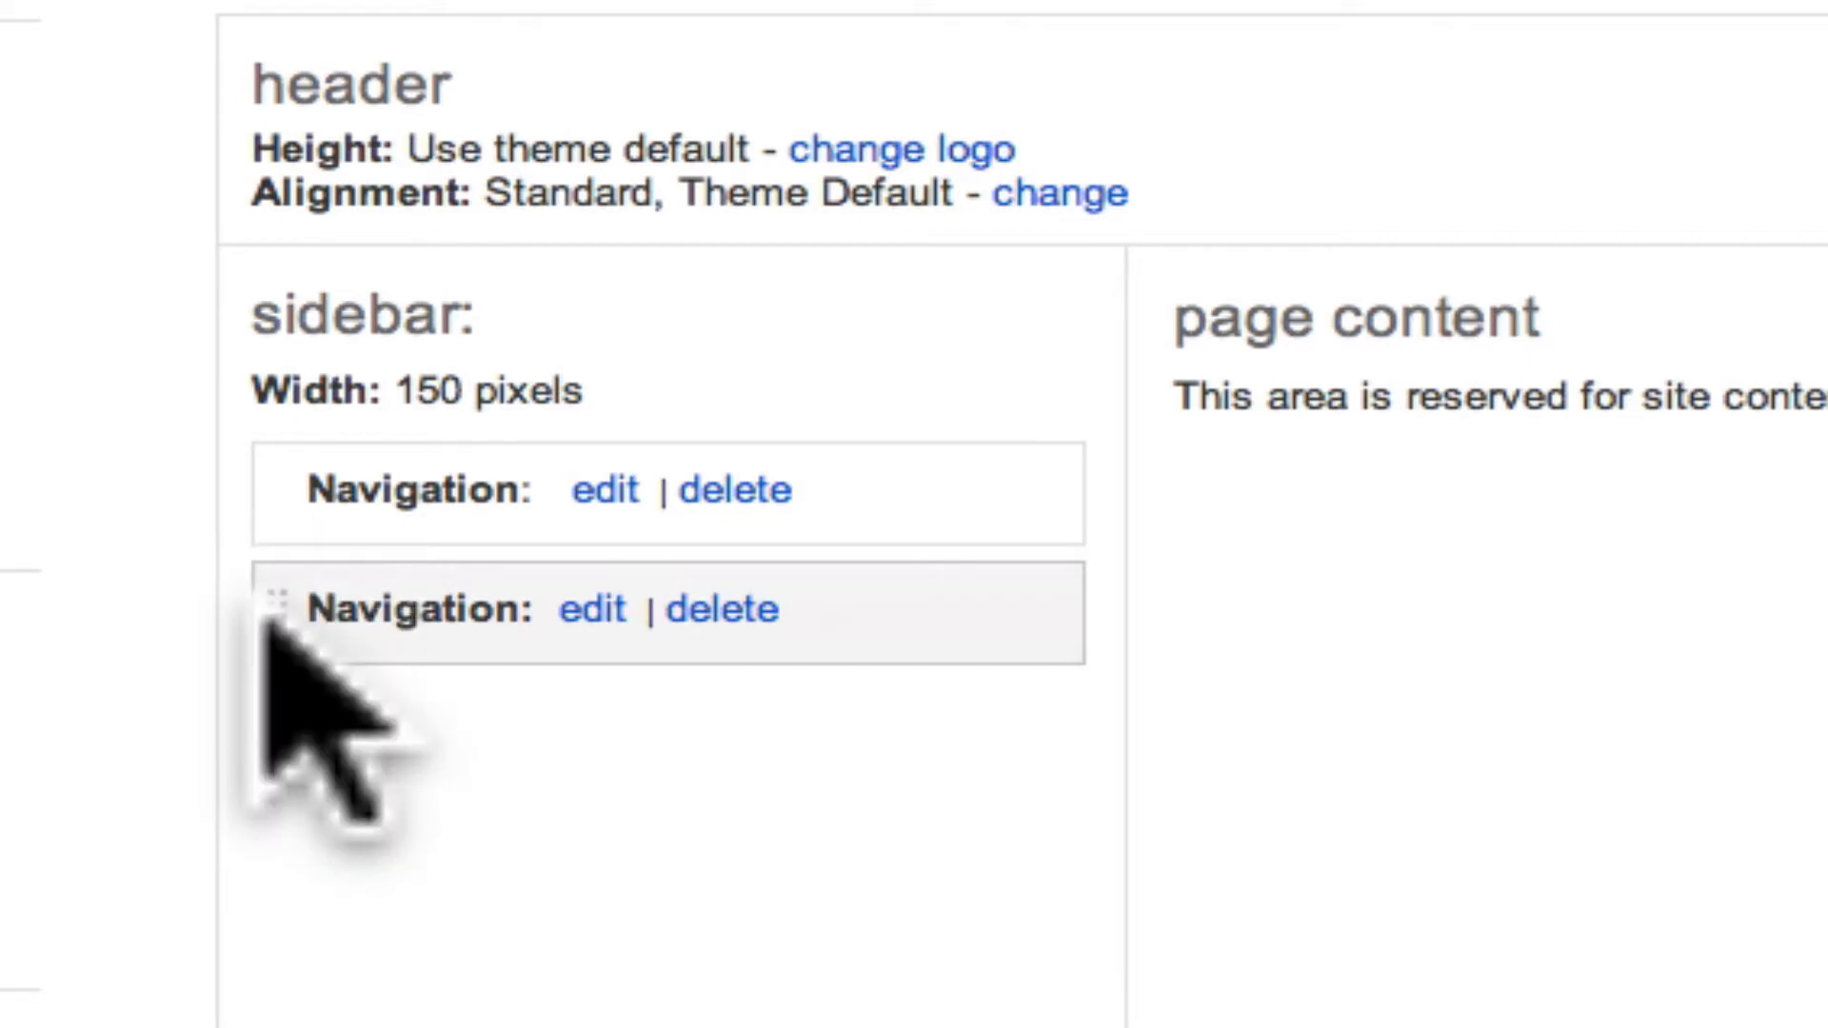
drag(286, 631, 237, 459)
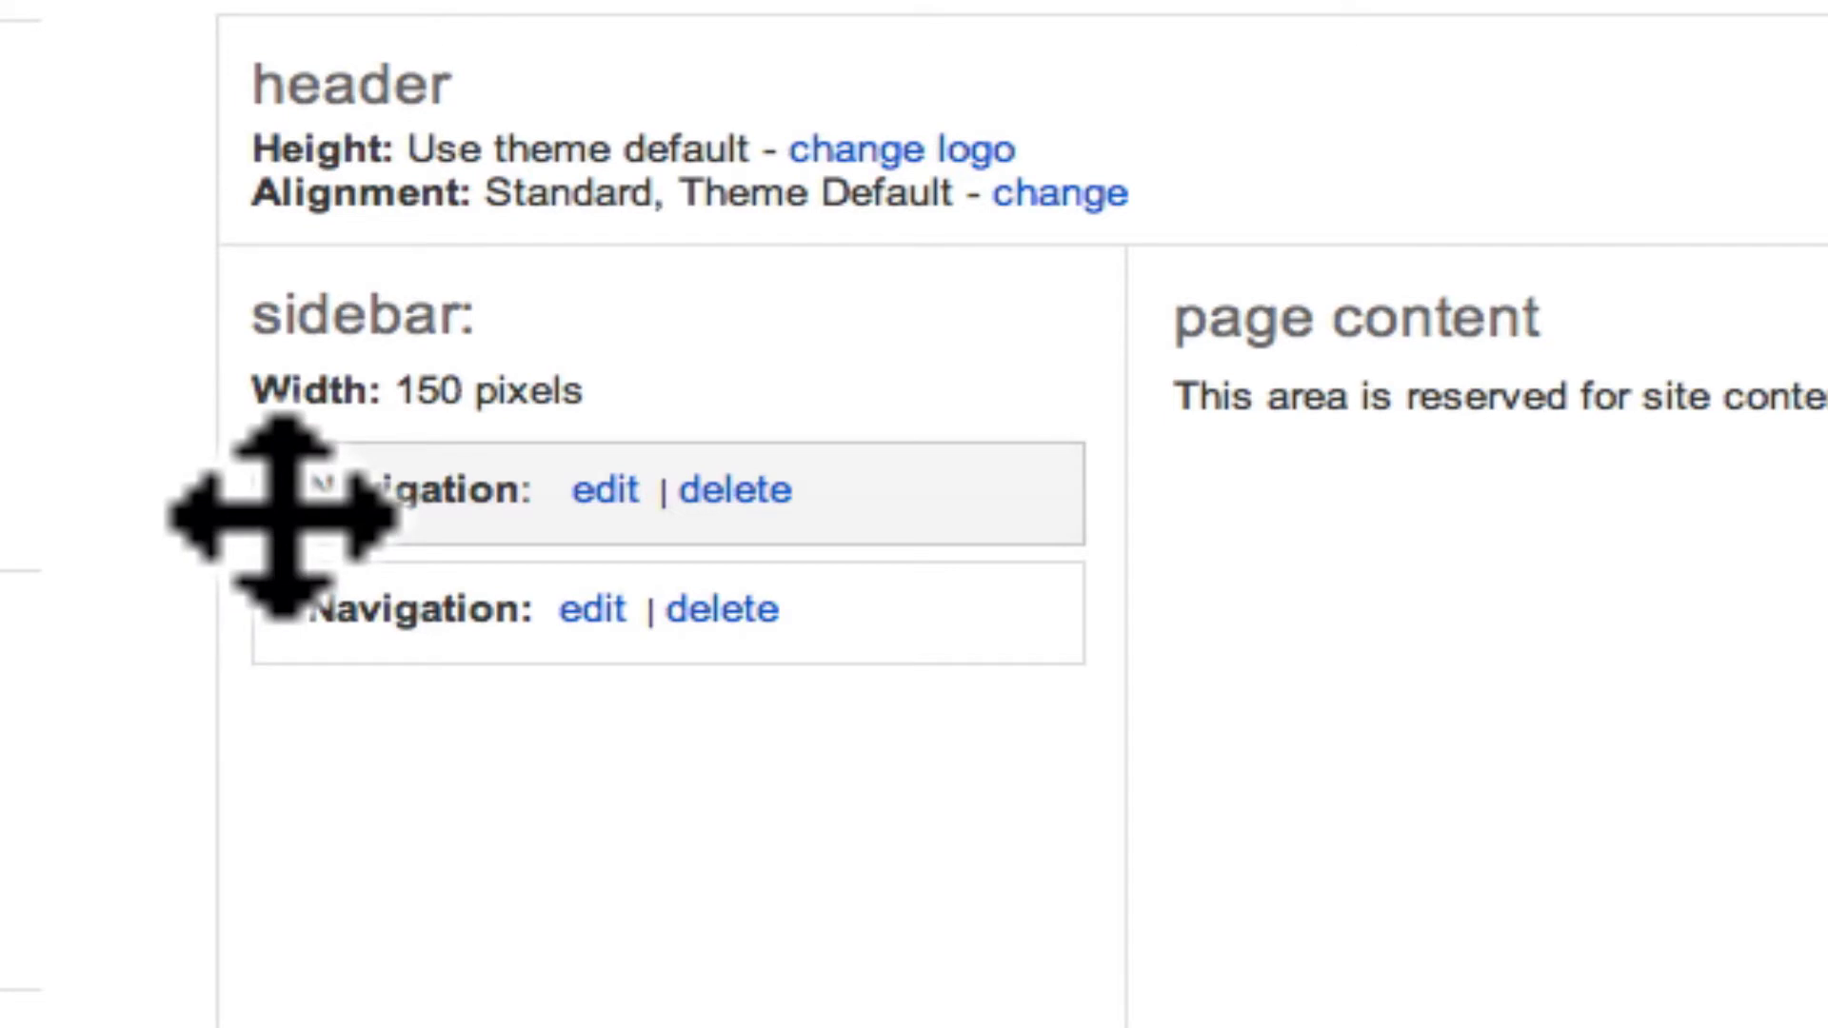
drag(283, 515, 277, 714)
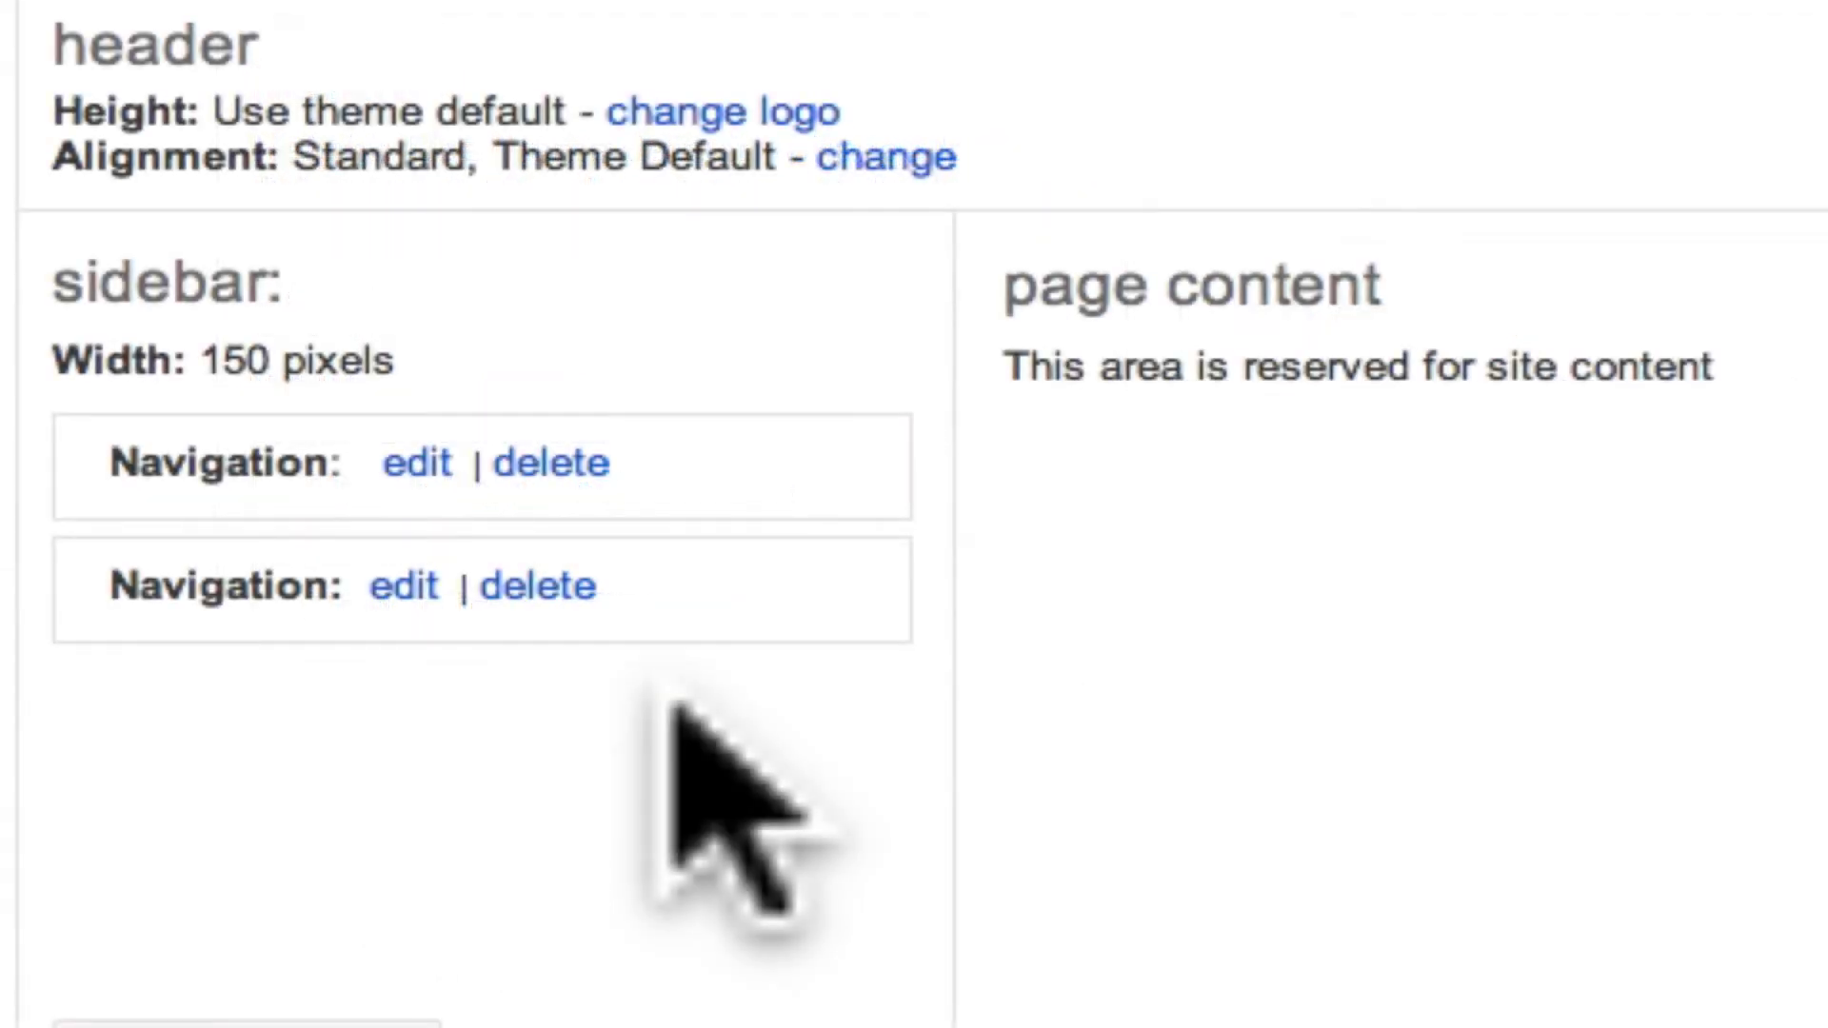
- Open the new Navigation element's configuration and examine the site map, Chapter 15 subpages and recent changes for pages to add
click(406, 585)
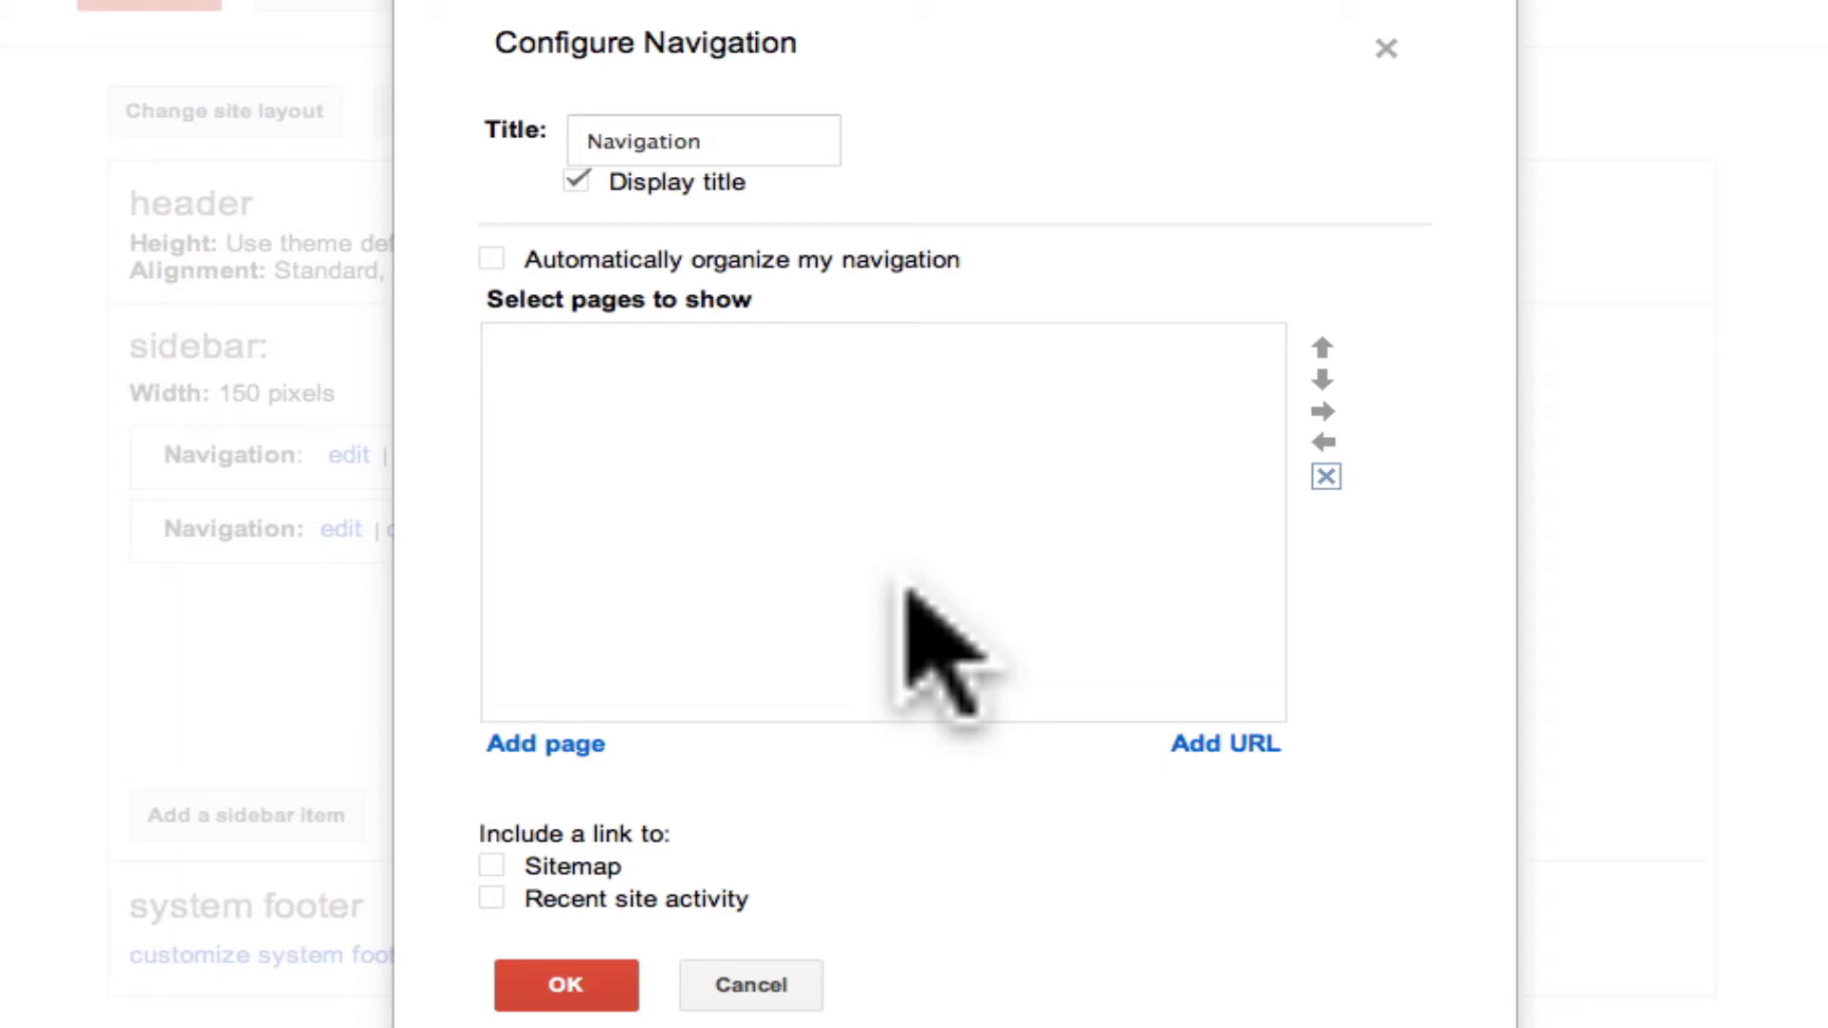
click(576, 747)
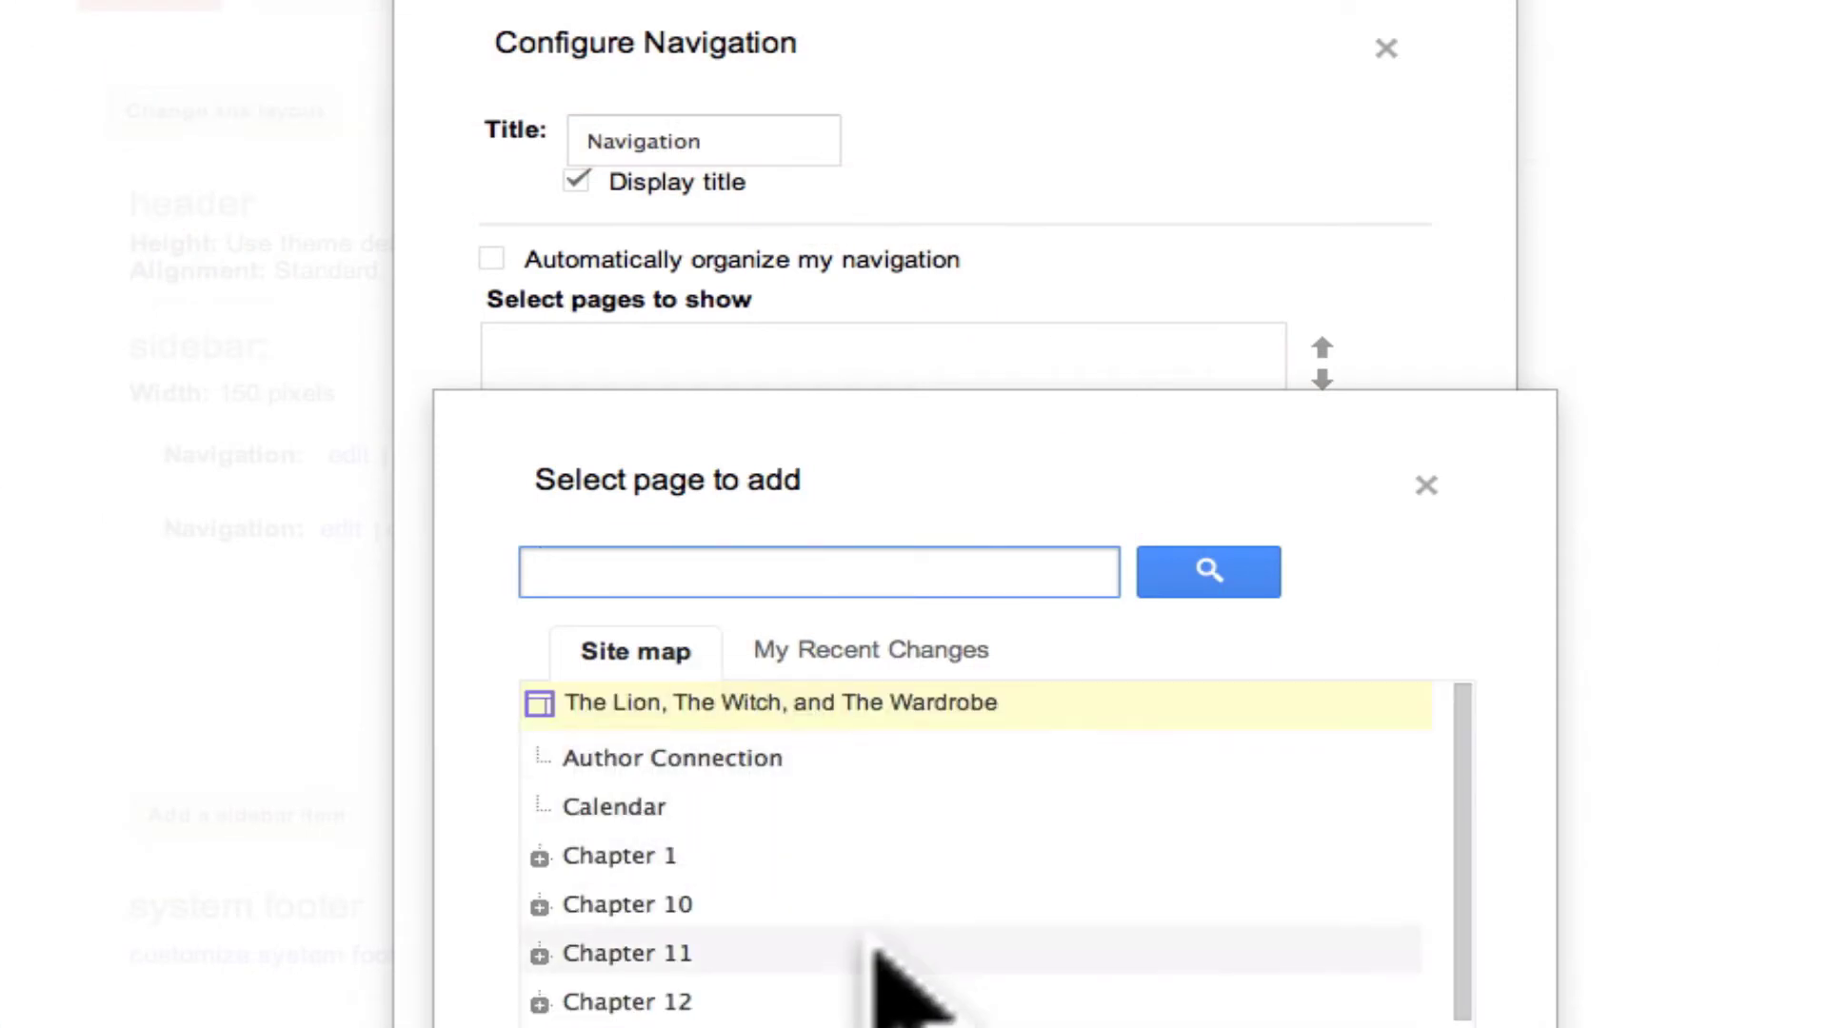
scroll(871, 942, down, 5)
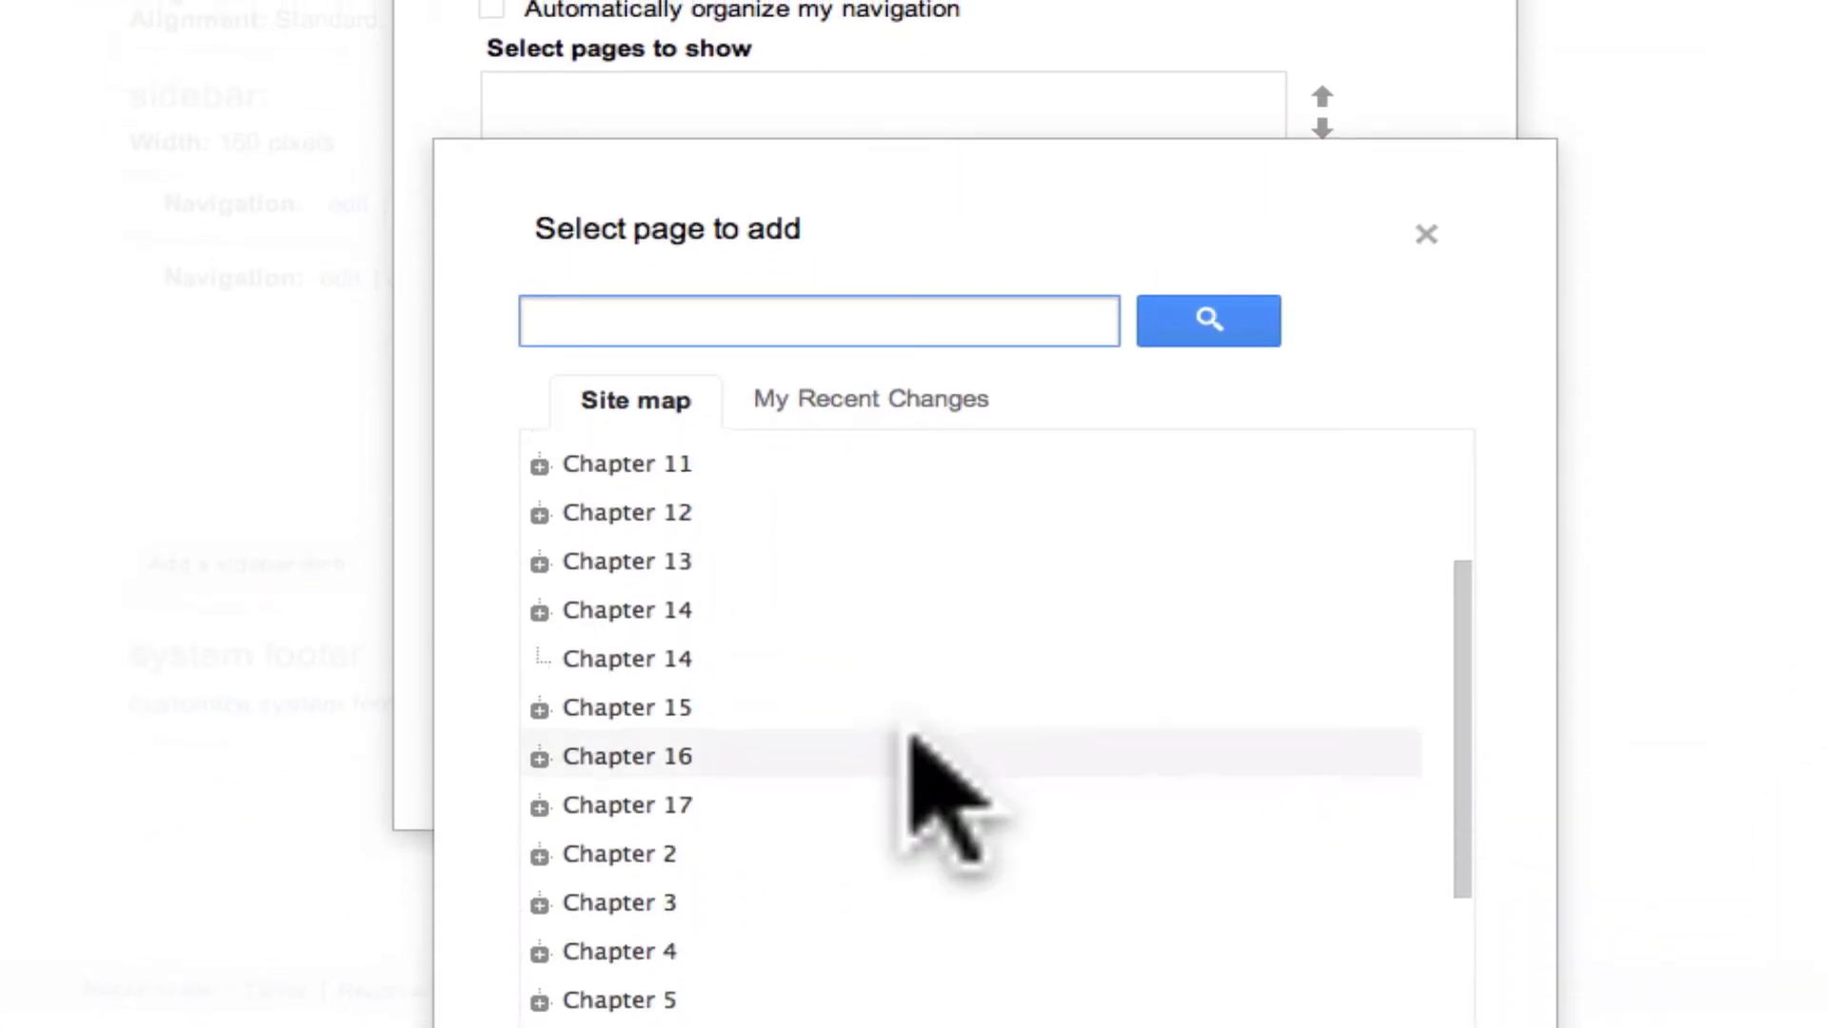
click(539, 709)
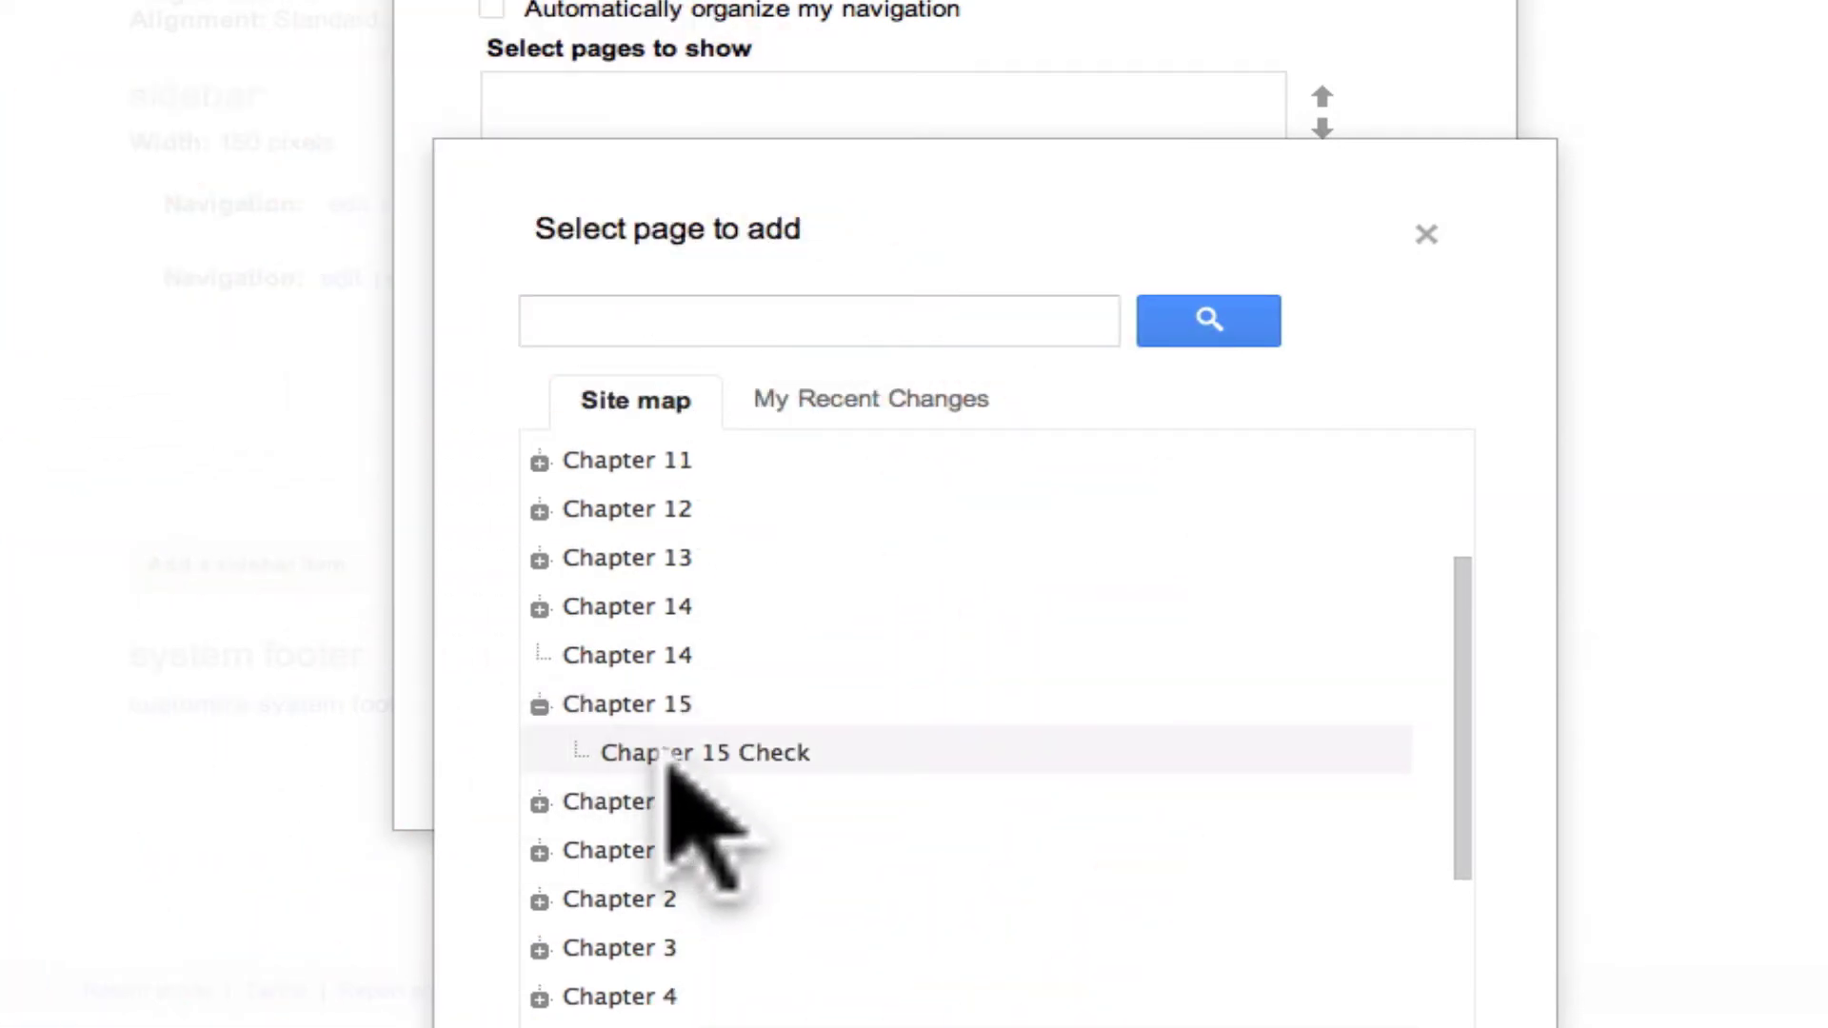
click(539, 704)
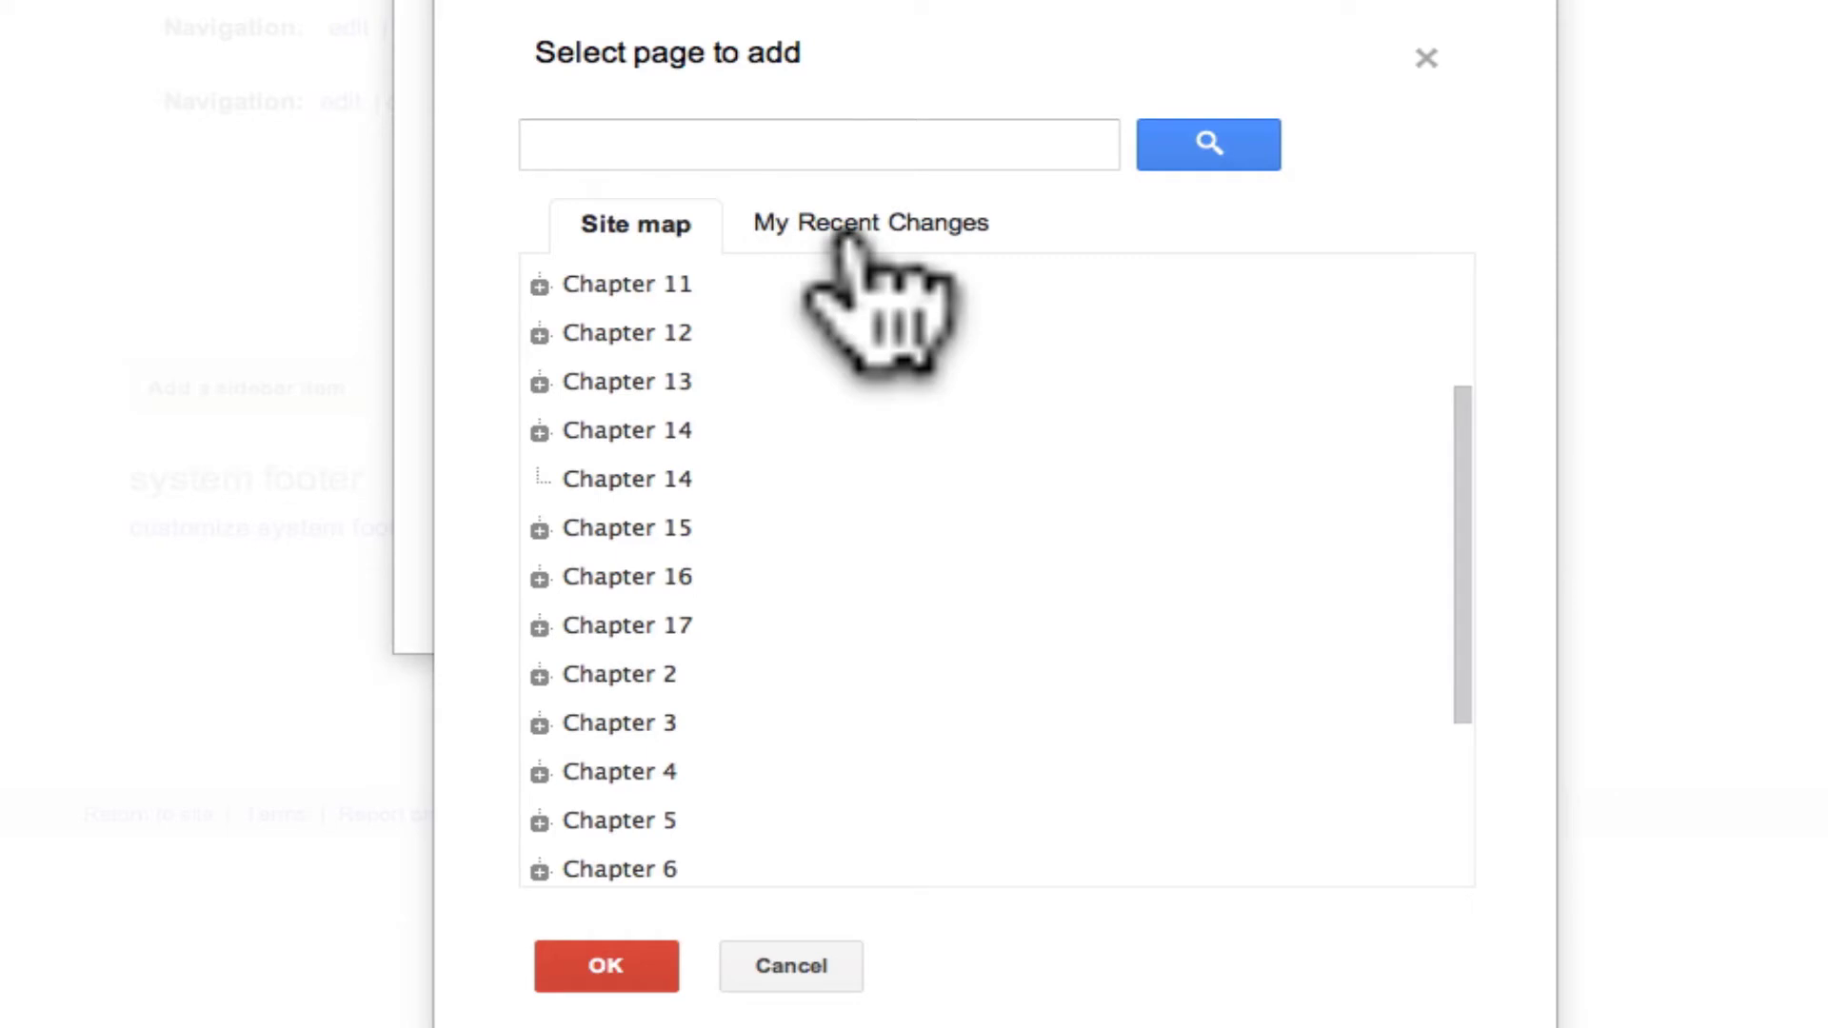
click(842, 233)
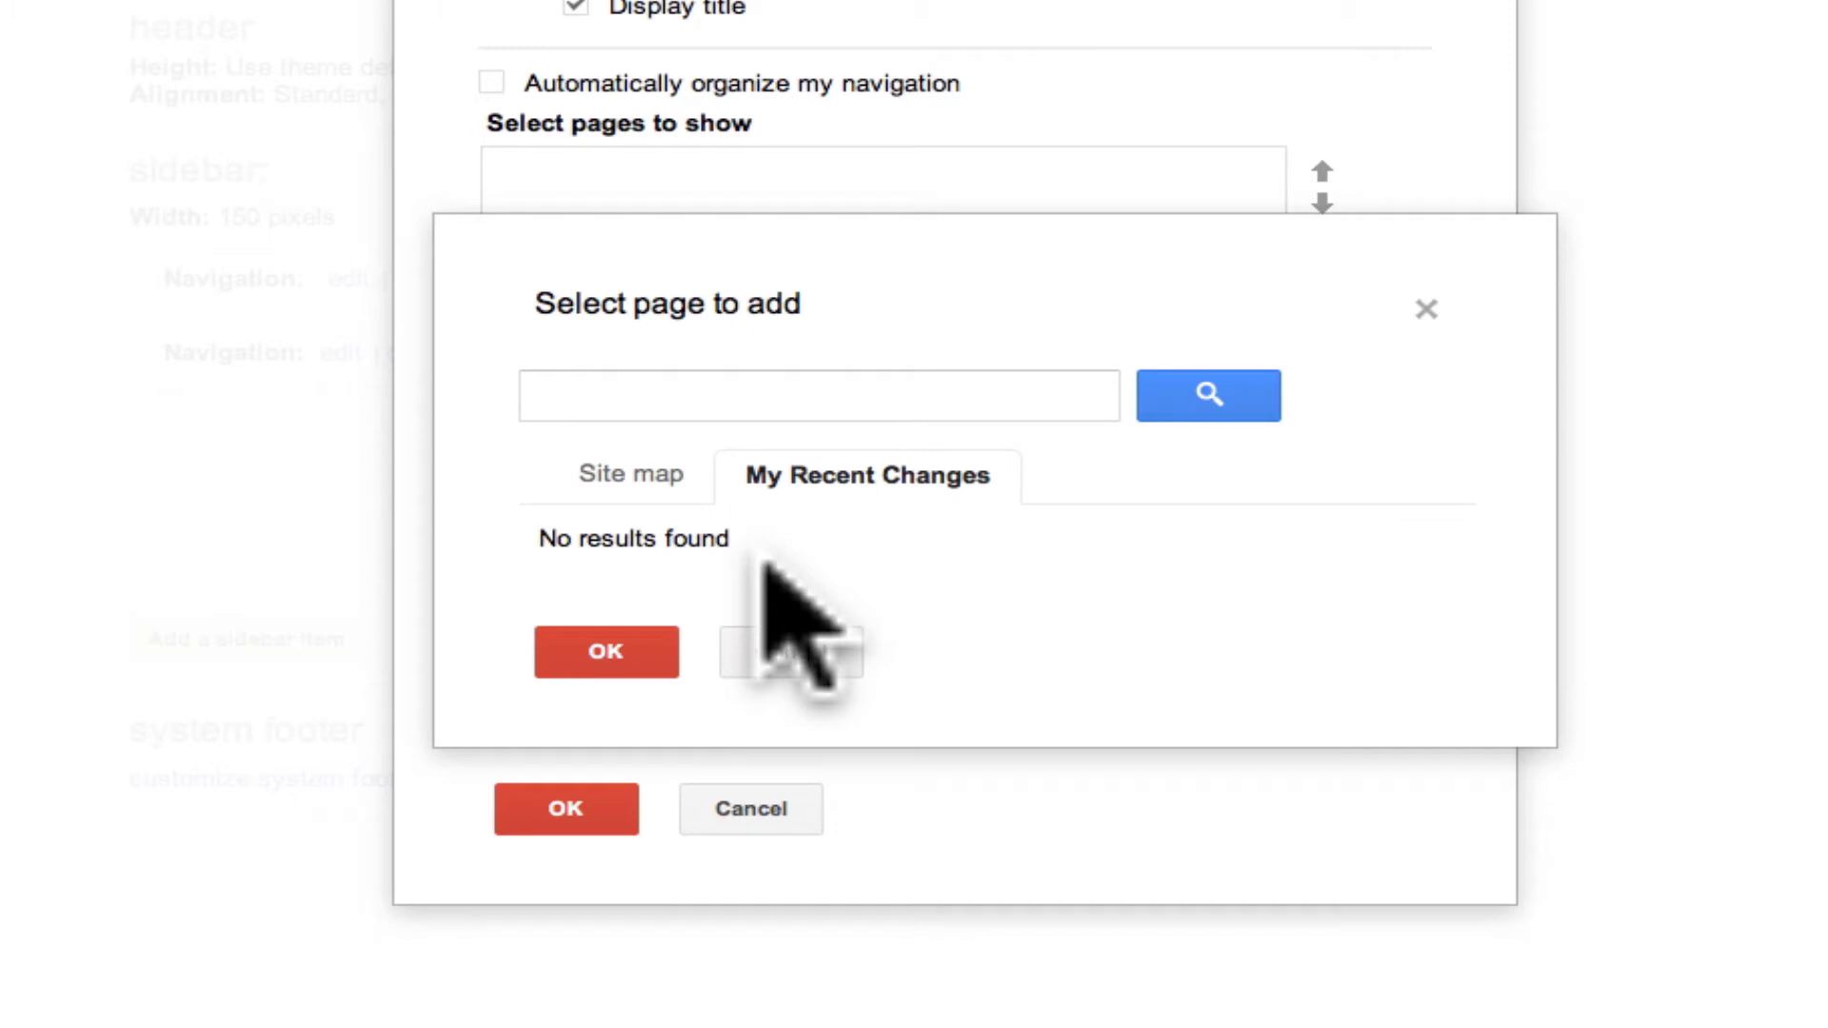
click(784, 648)
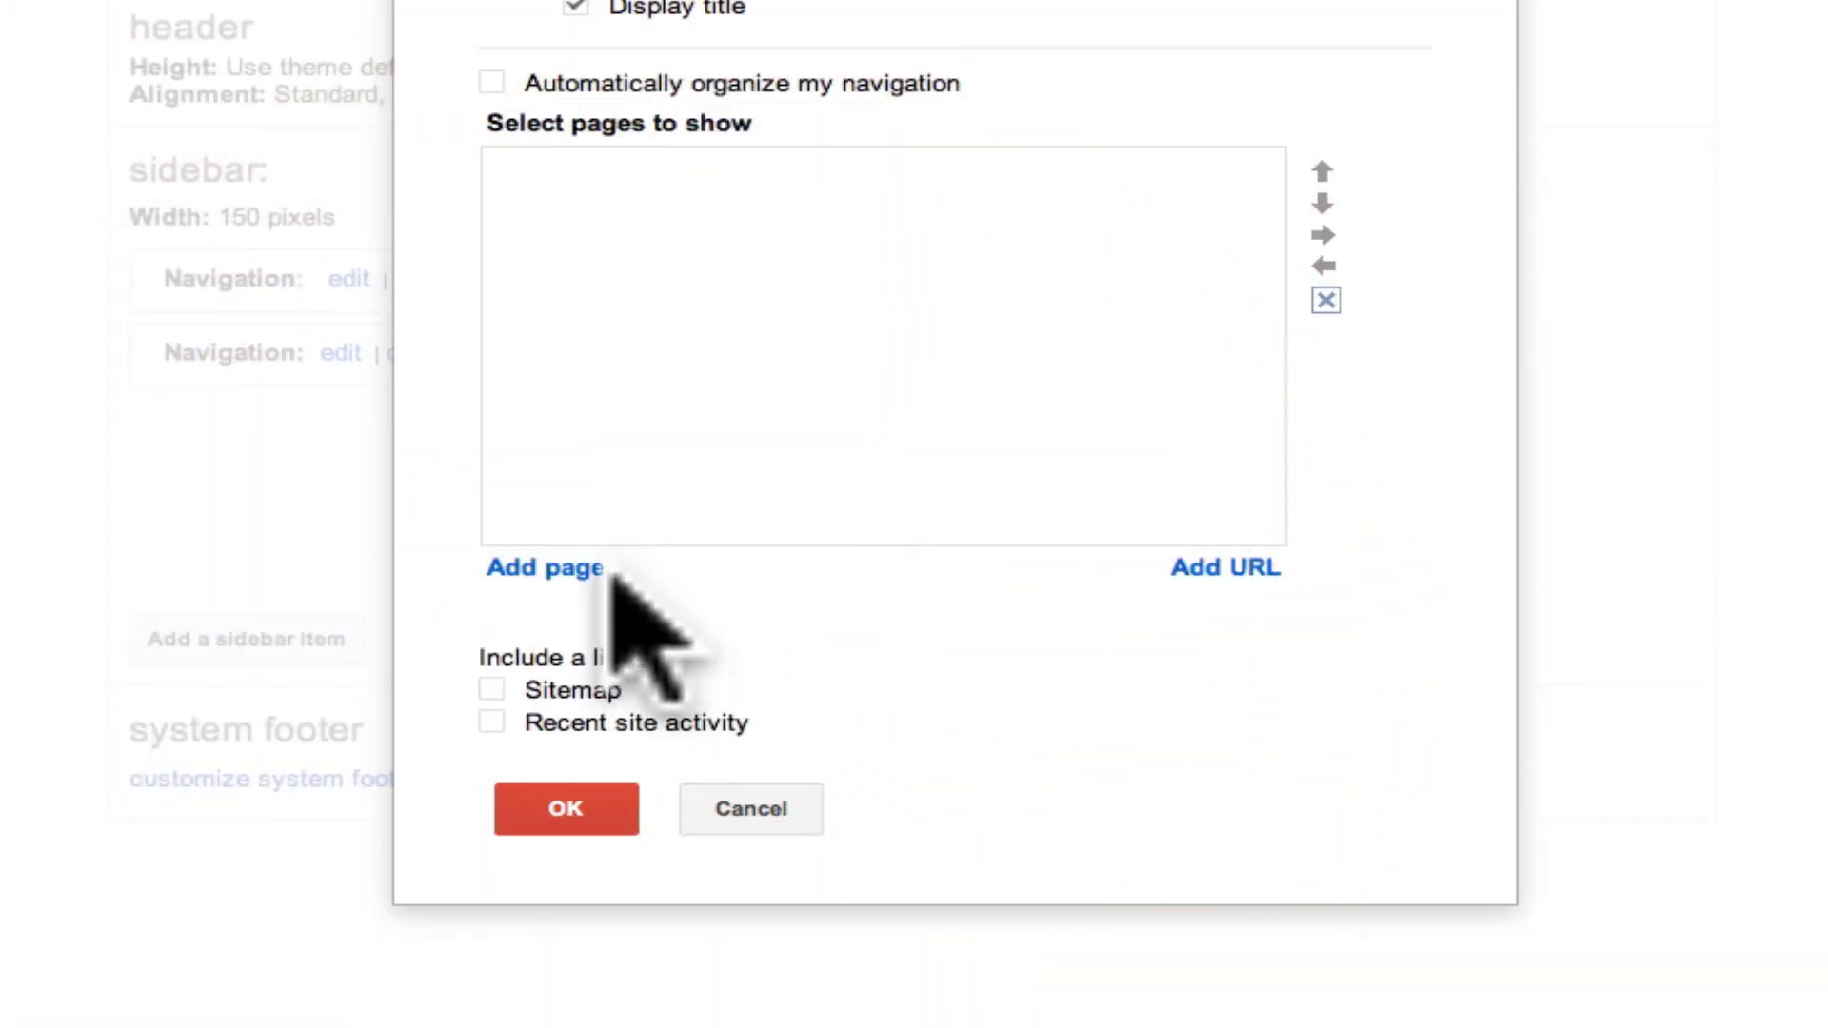
- Add a URL displayed as Weather, pointing to the weather website, to the new Navigation element and save the site layout
click(1219, 572)
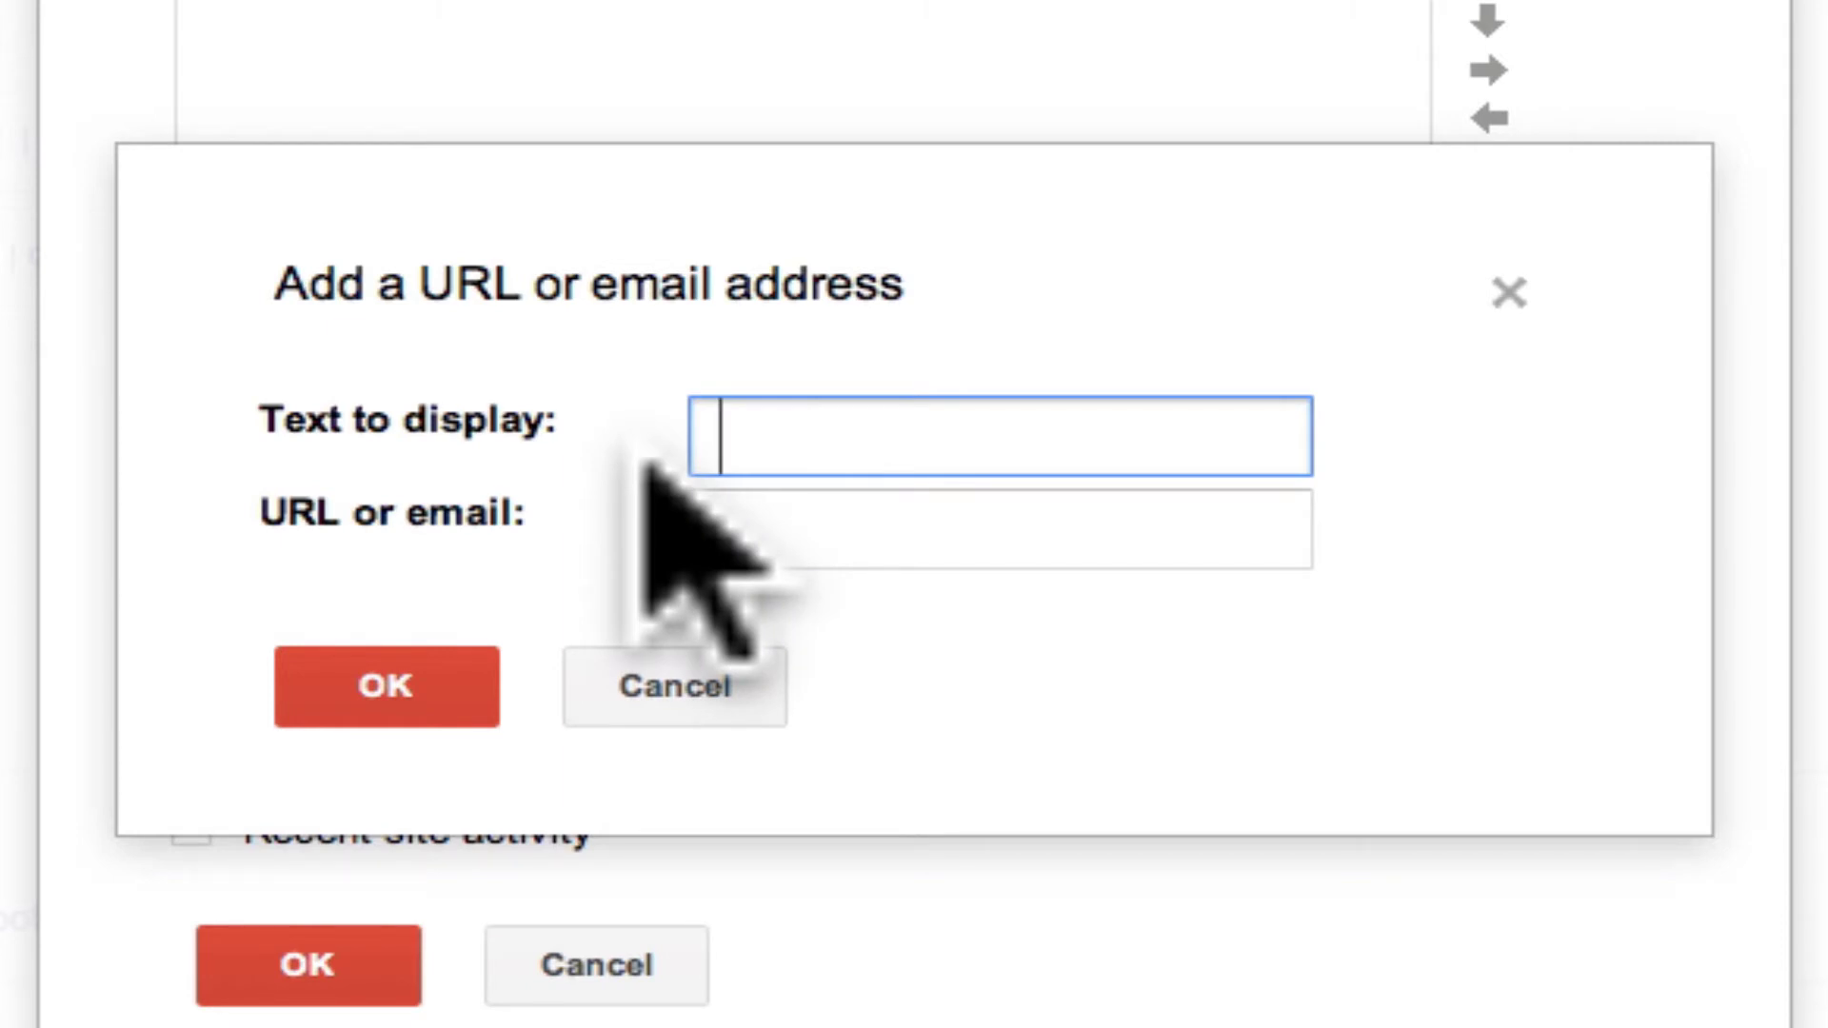
text(weather)
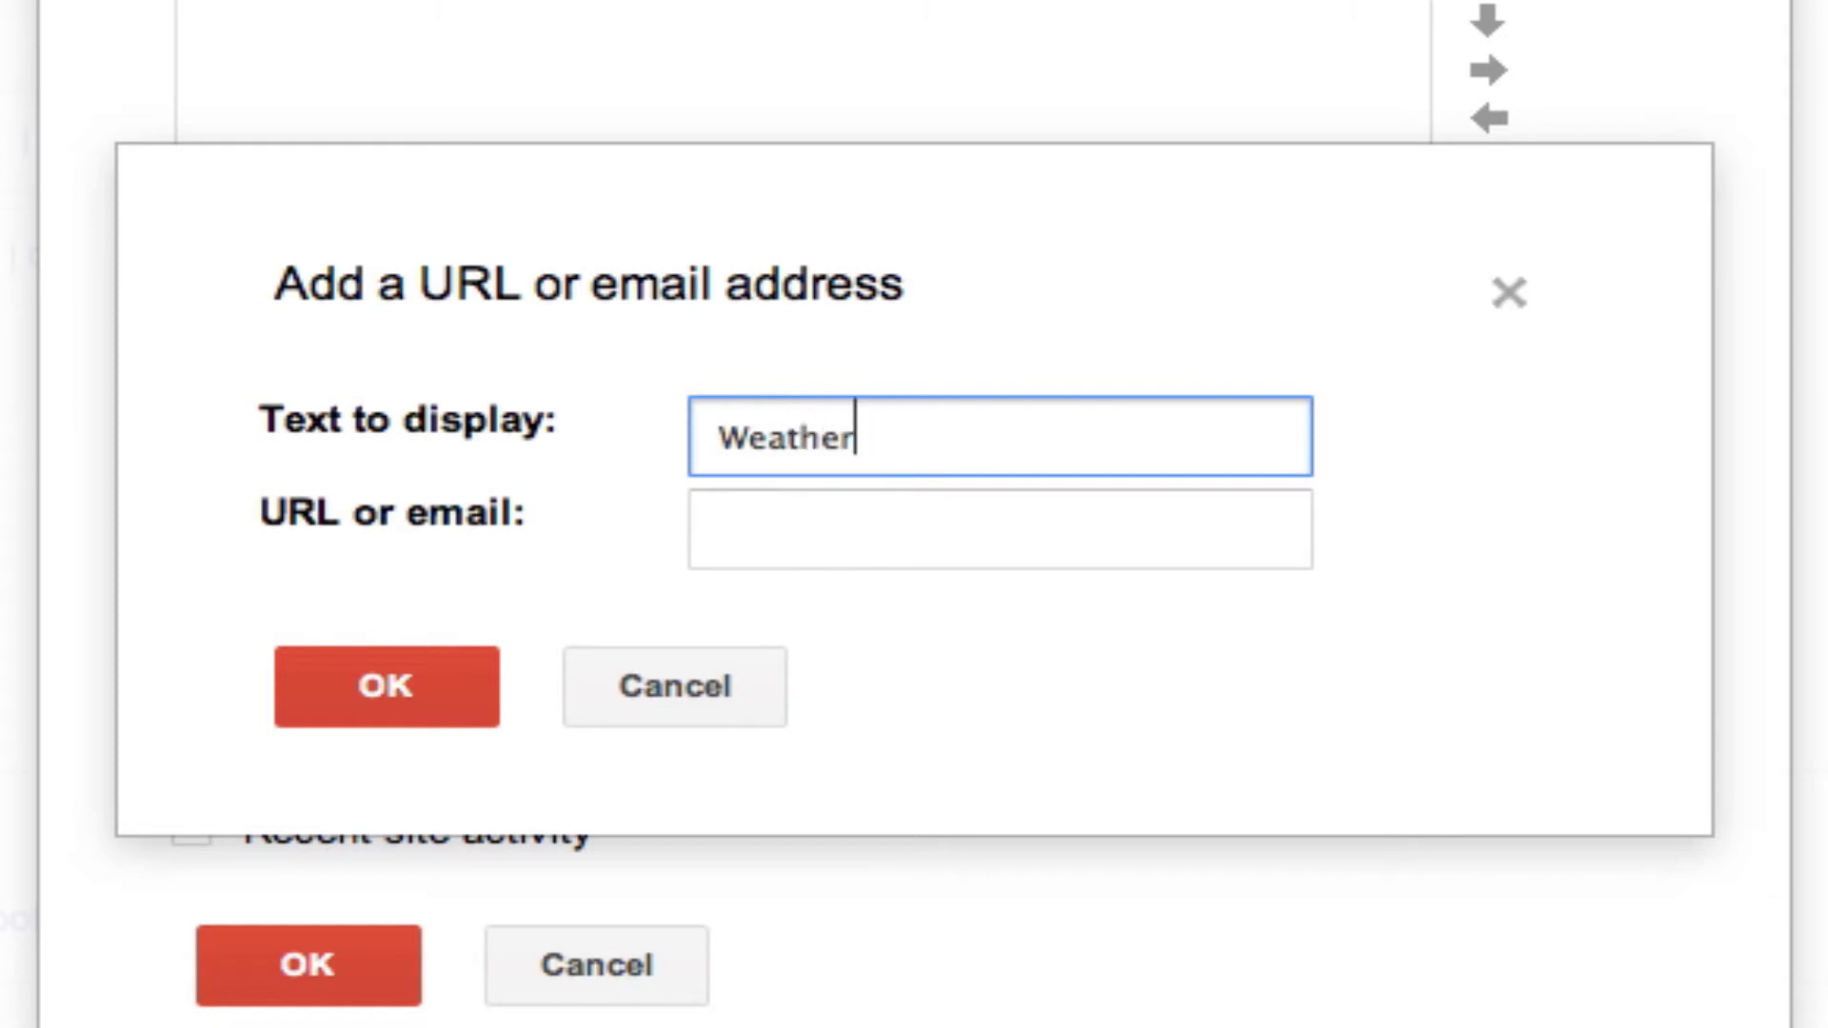
click(778, 519)
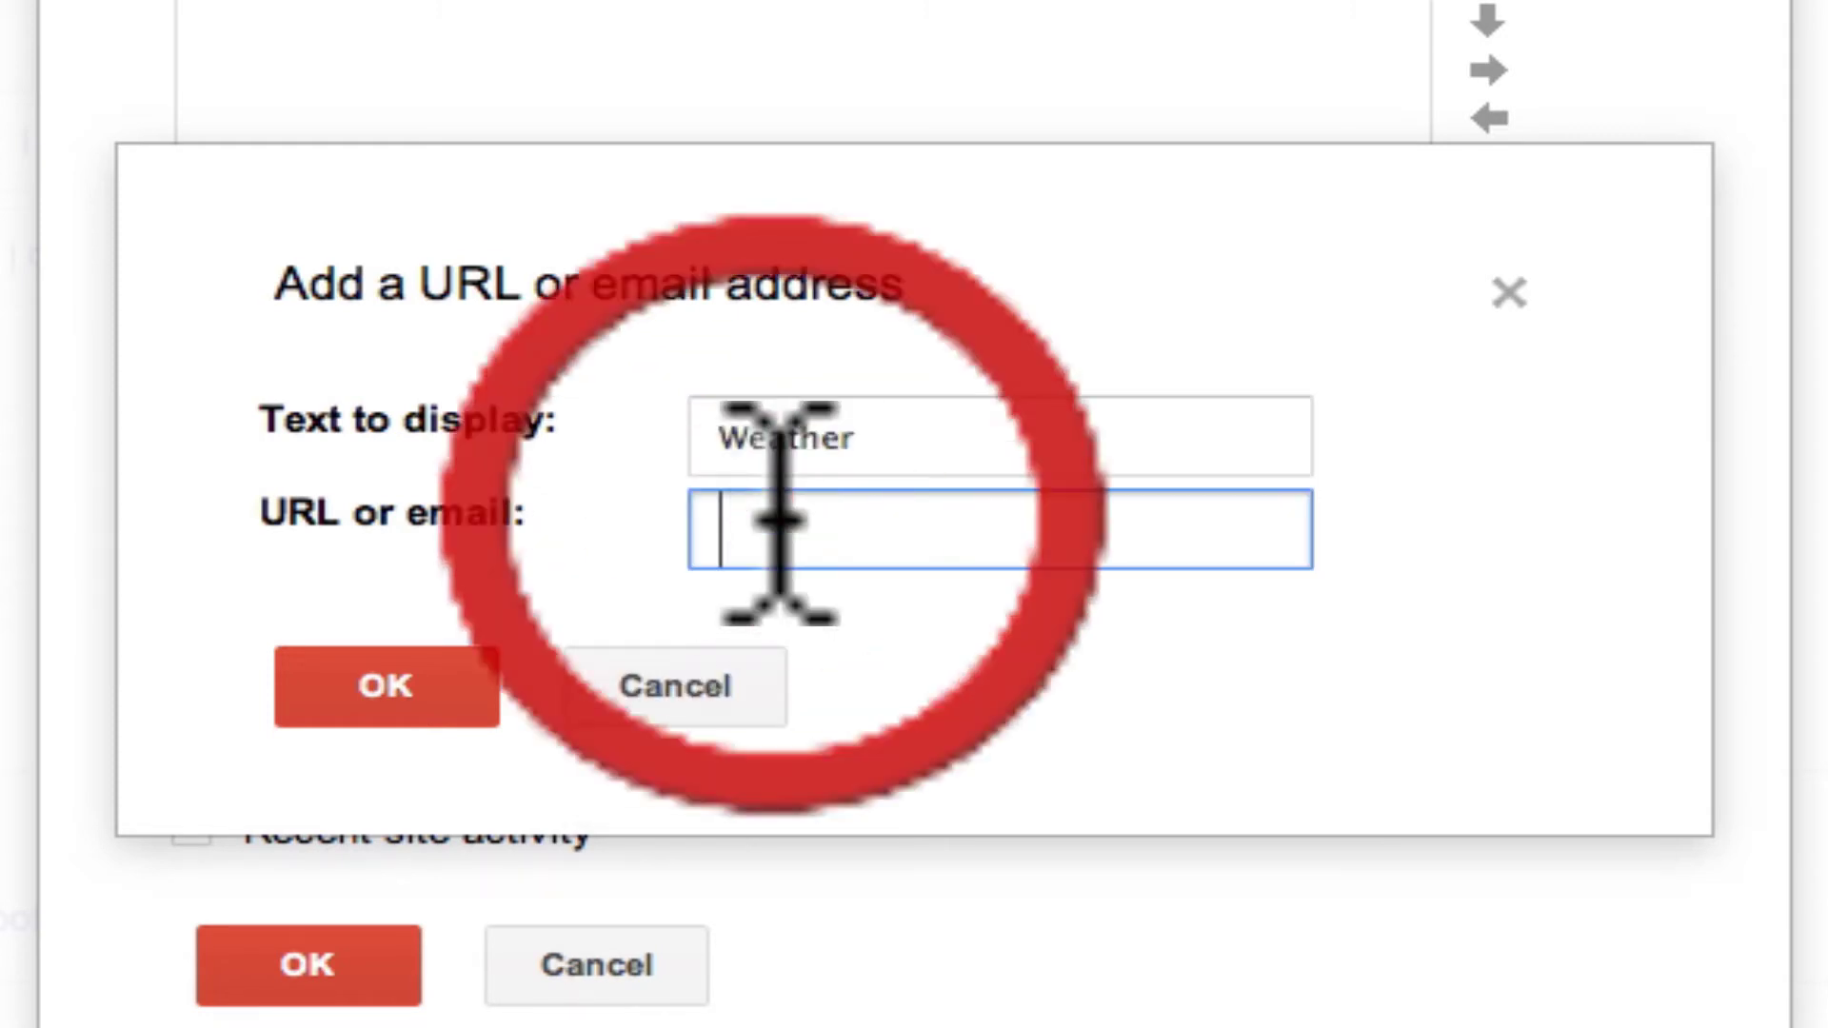
text(htpp)
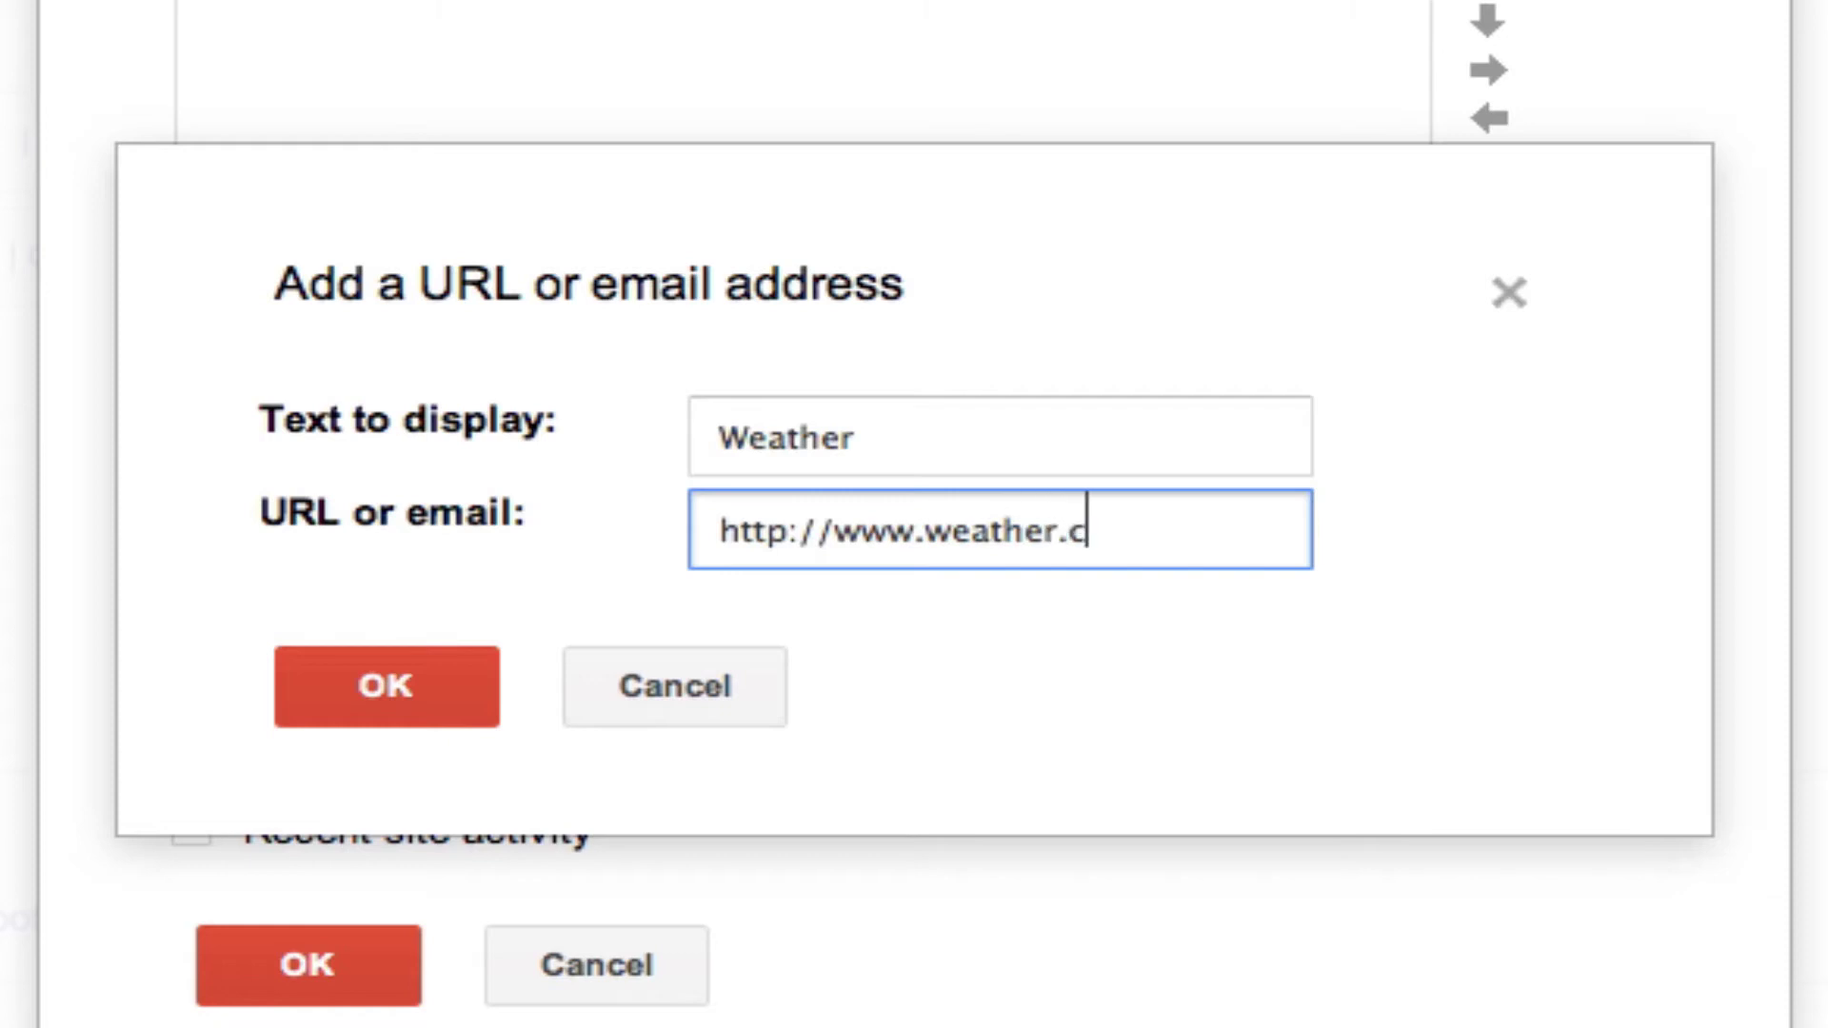
click(391, 691)
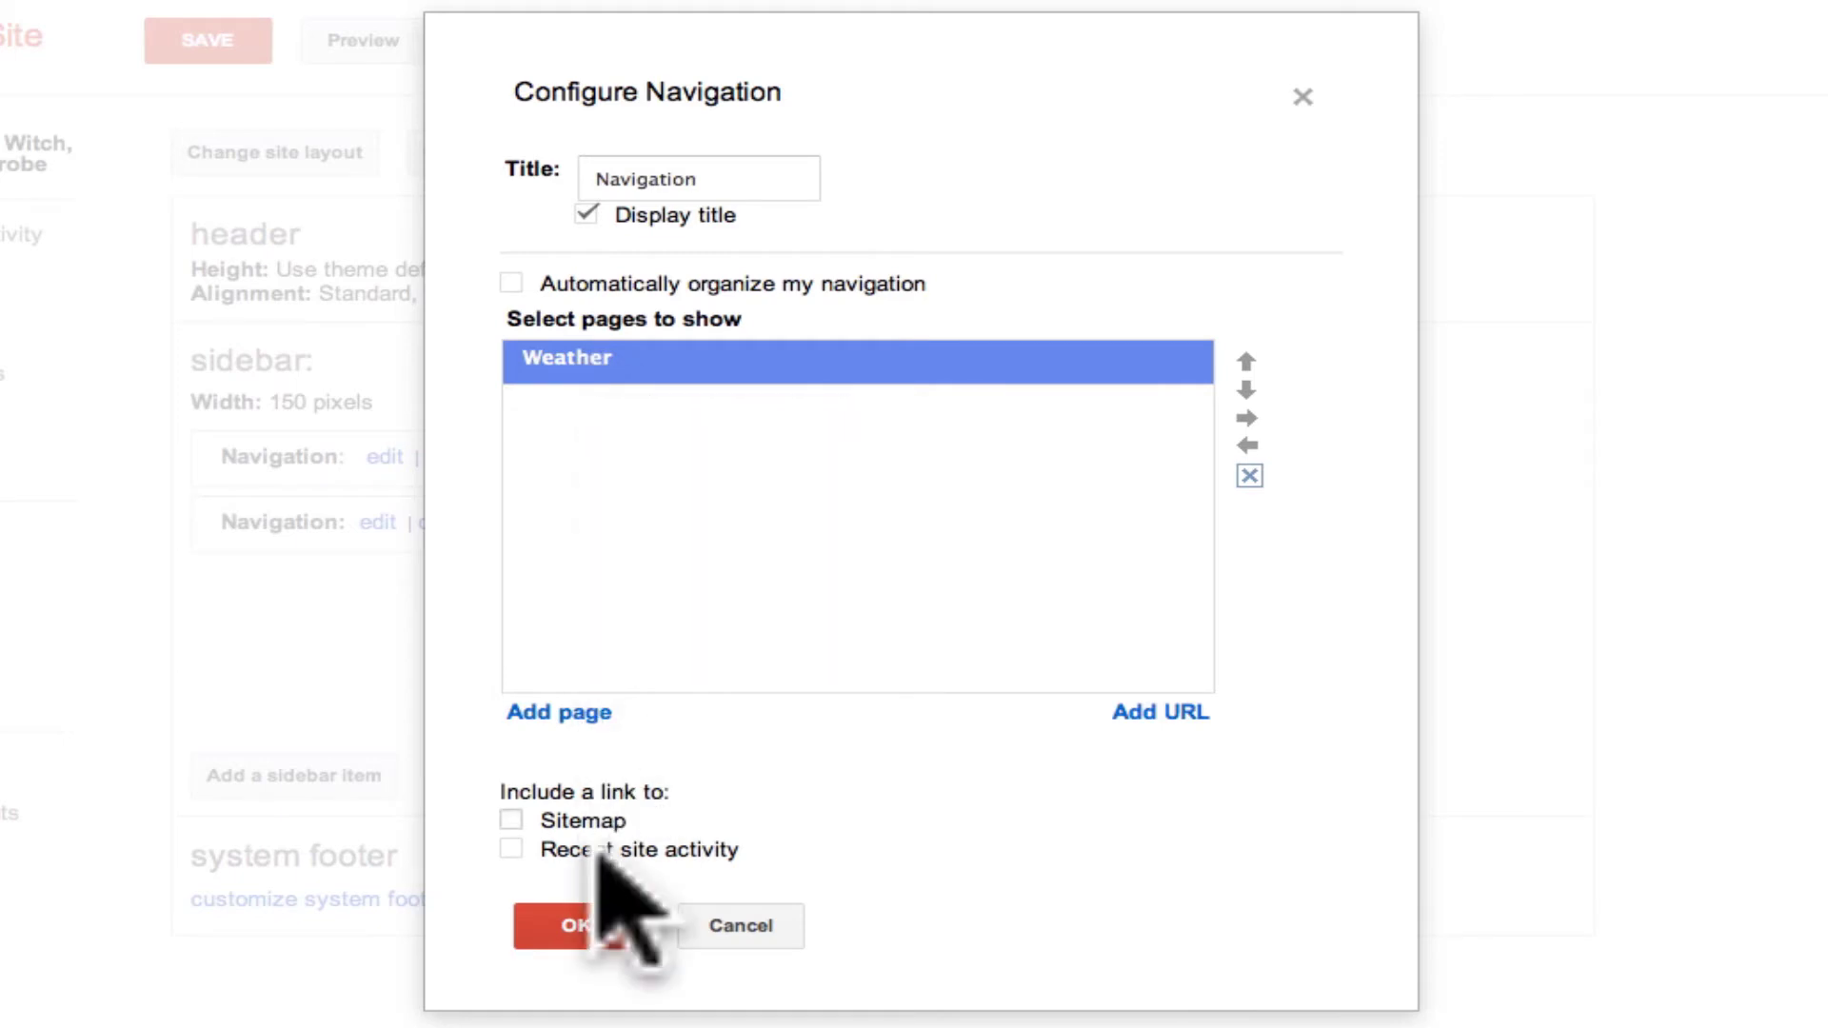
click(599, 922)
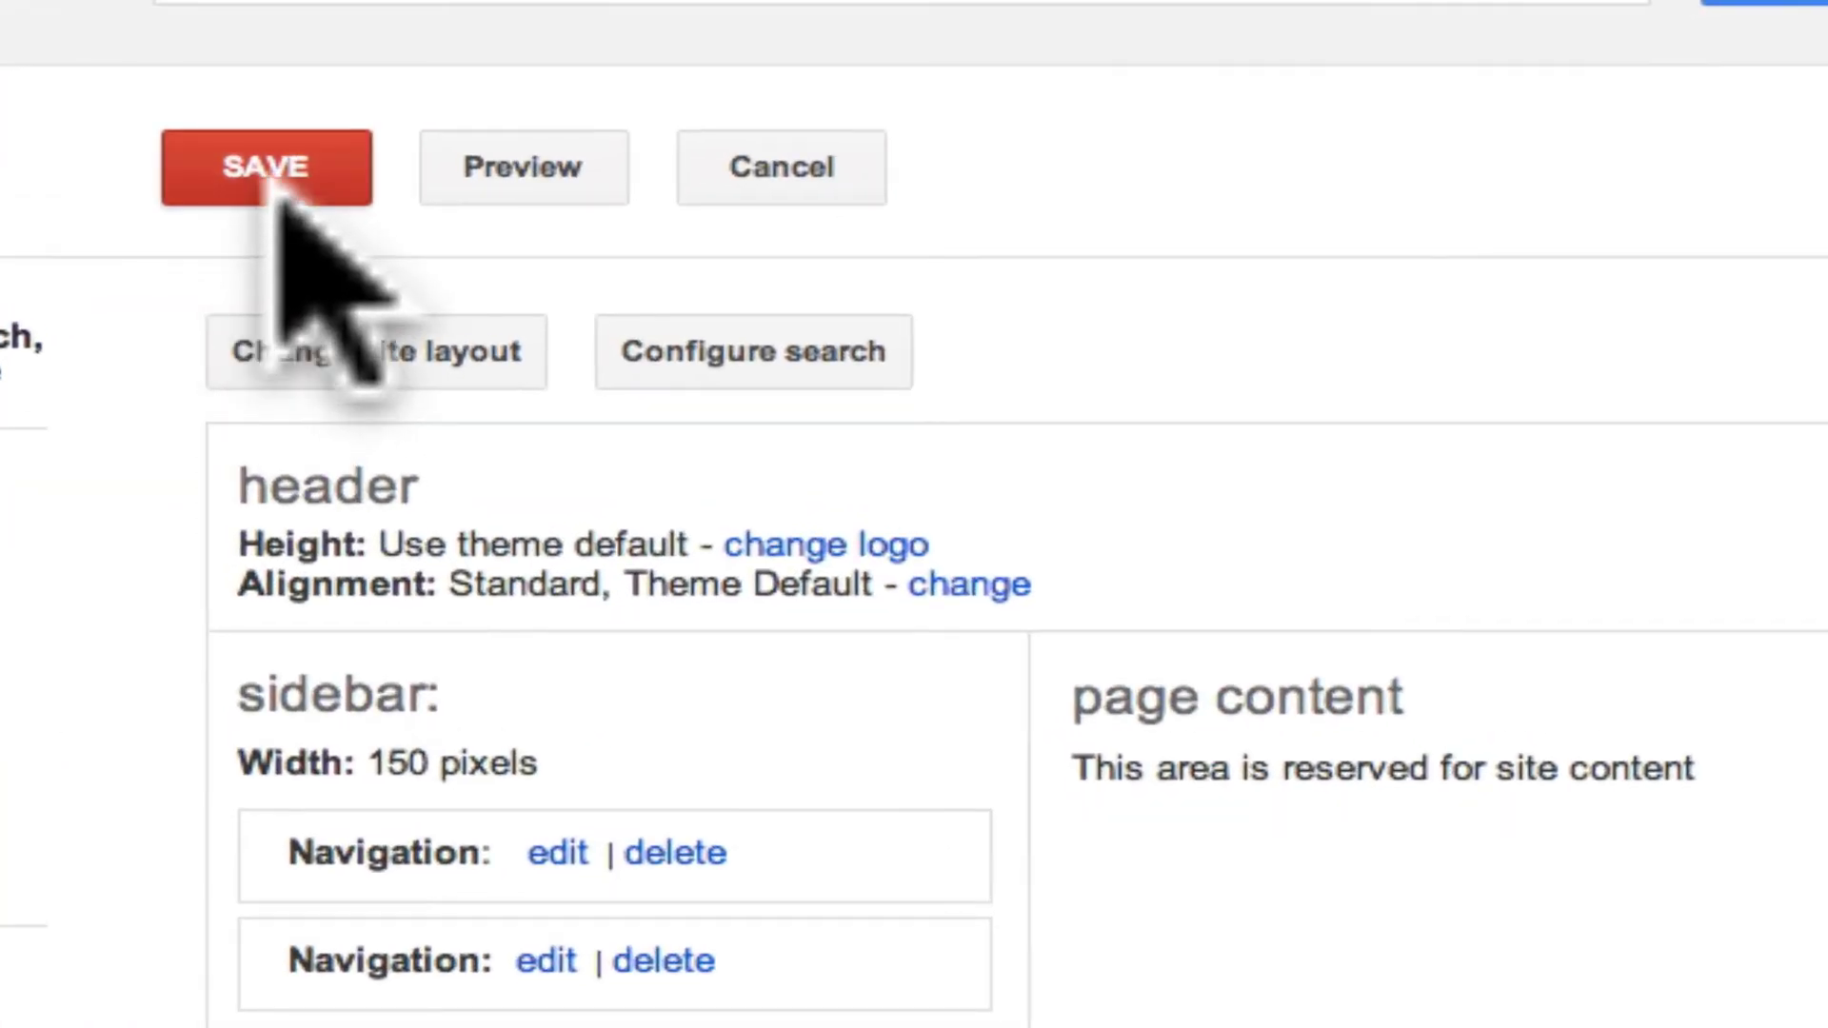
click(274, 182)
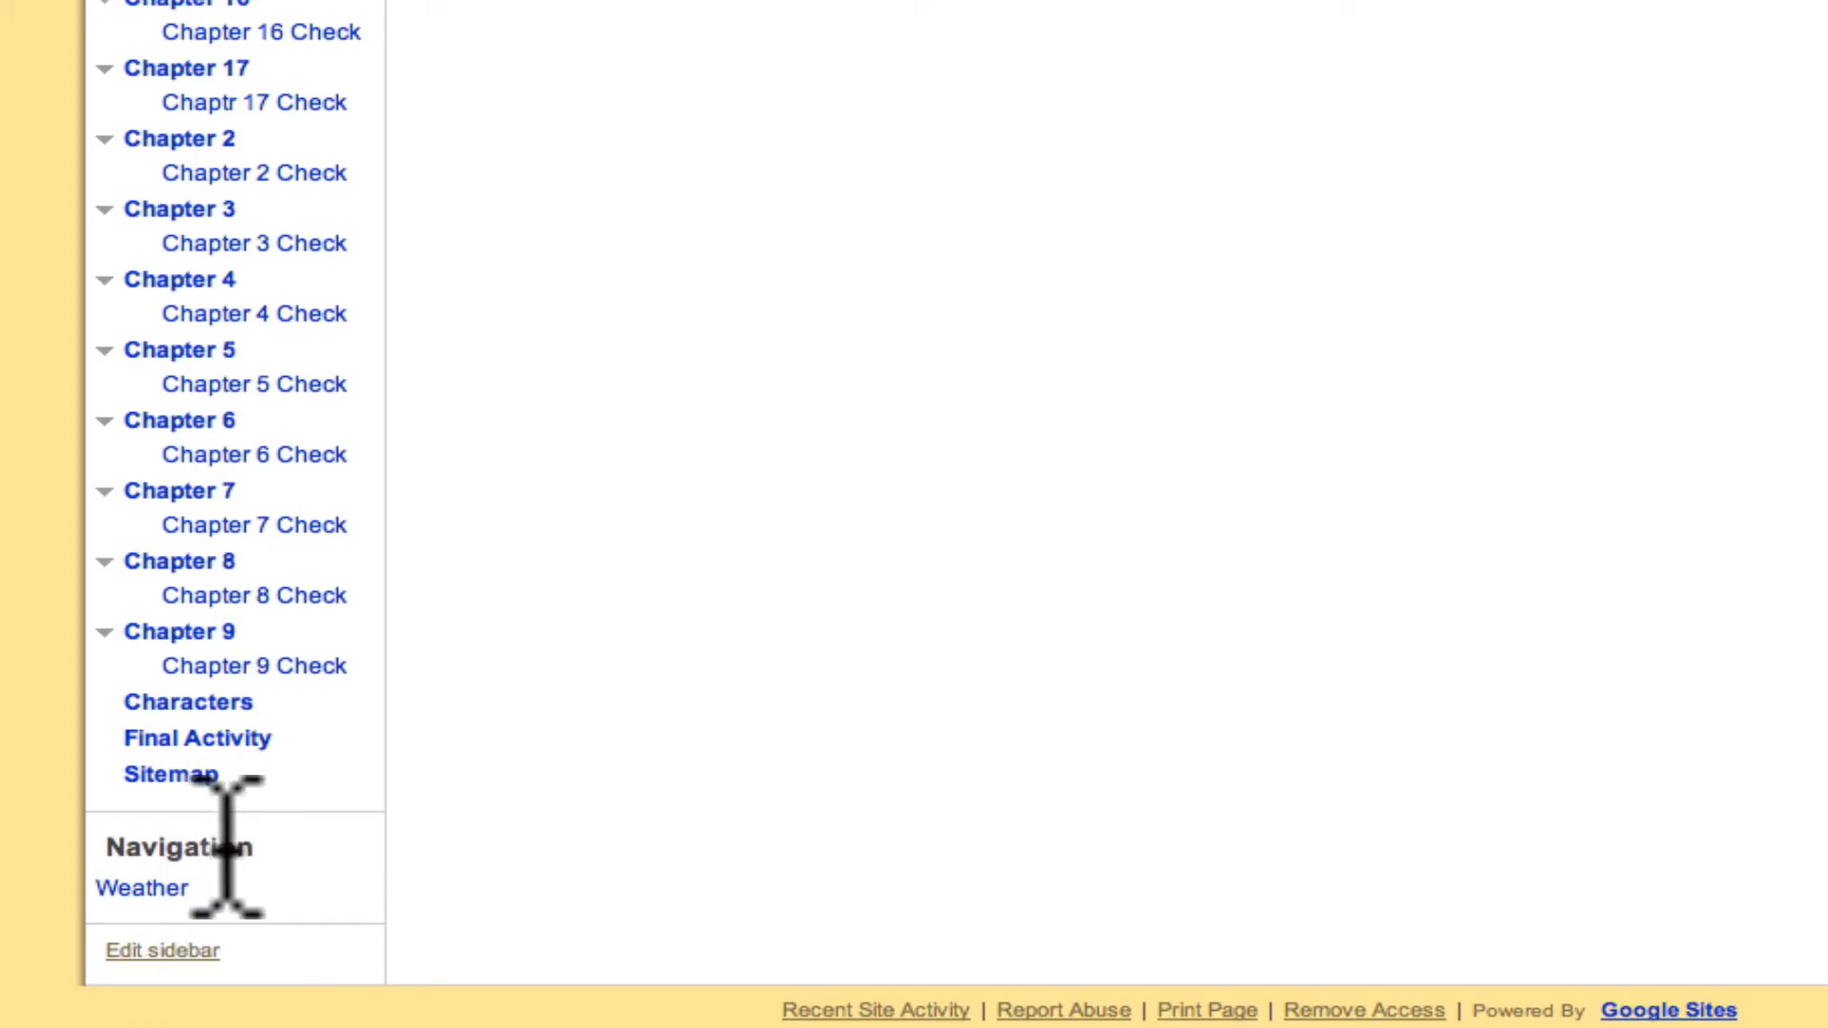
- Test the Weather link in the sidebar and reopen the configuration of the second Navigation element
click(157, 890)
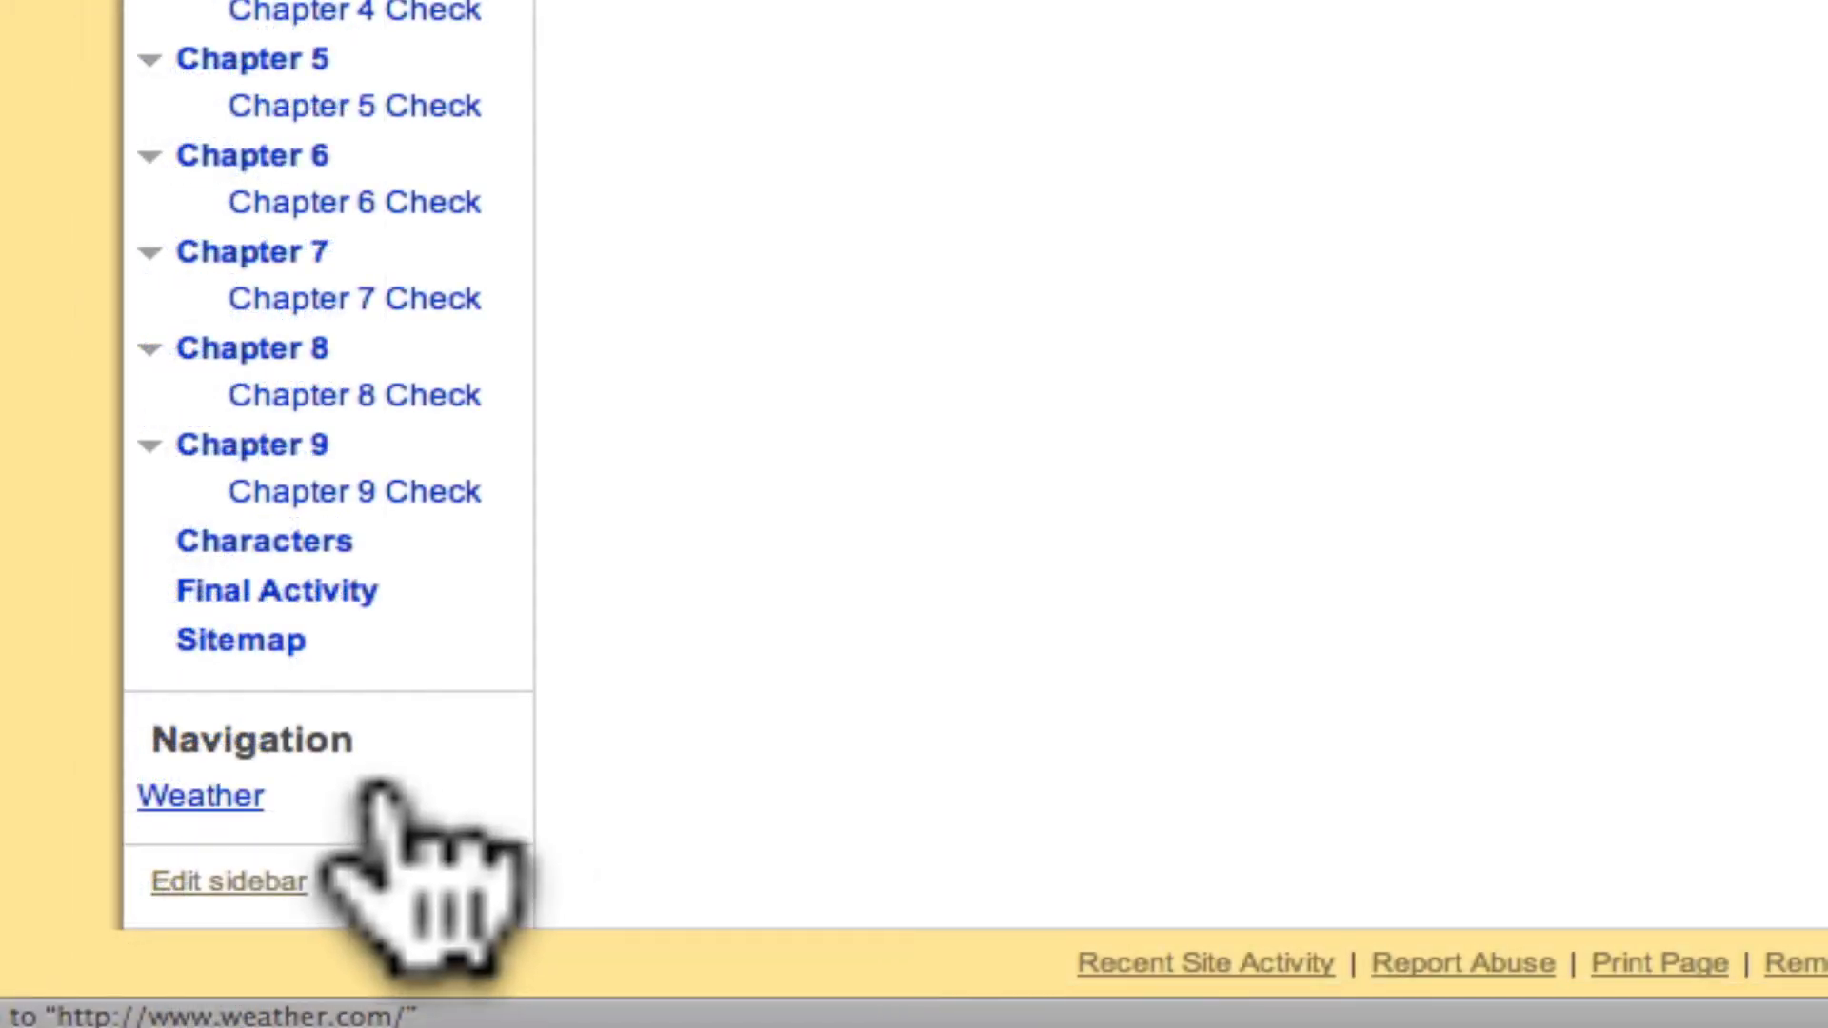
click(213, 801)
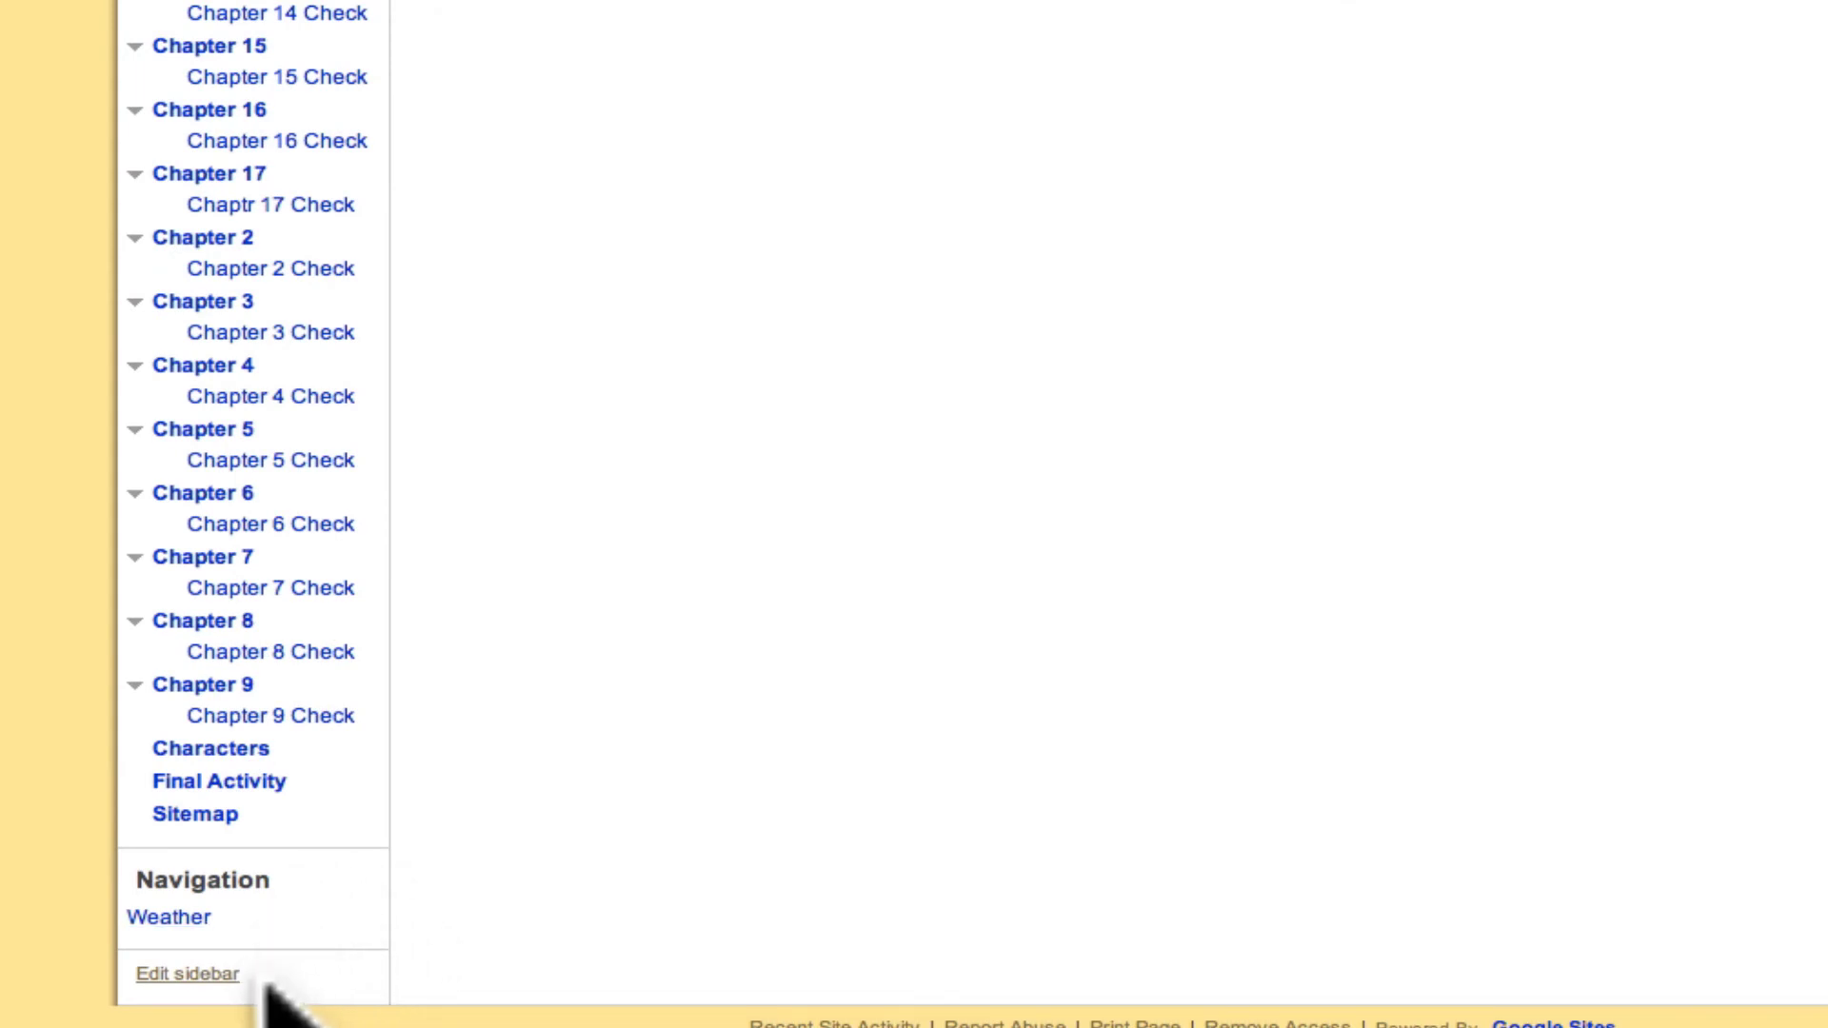
click(200, 975)
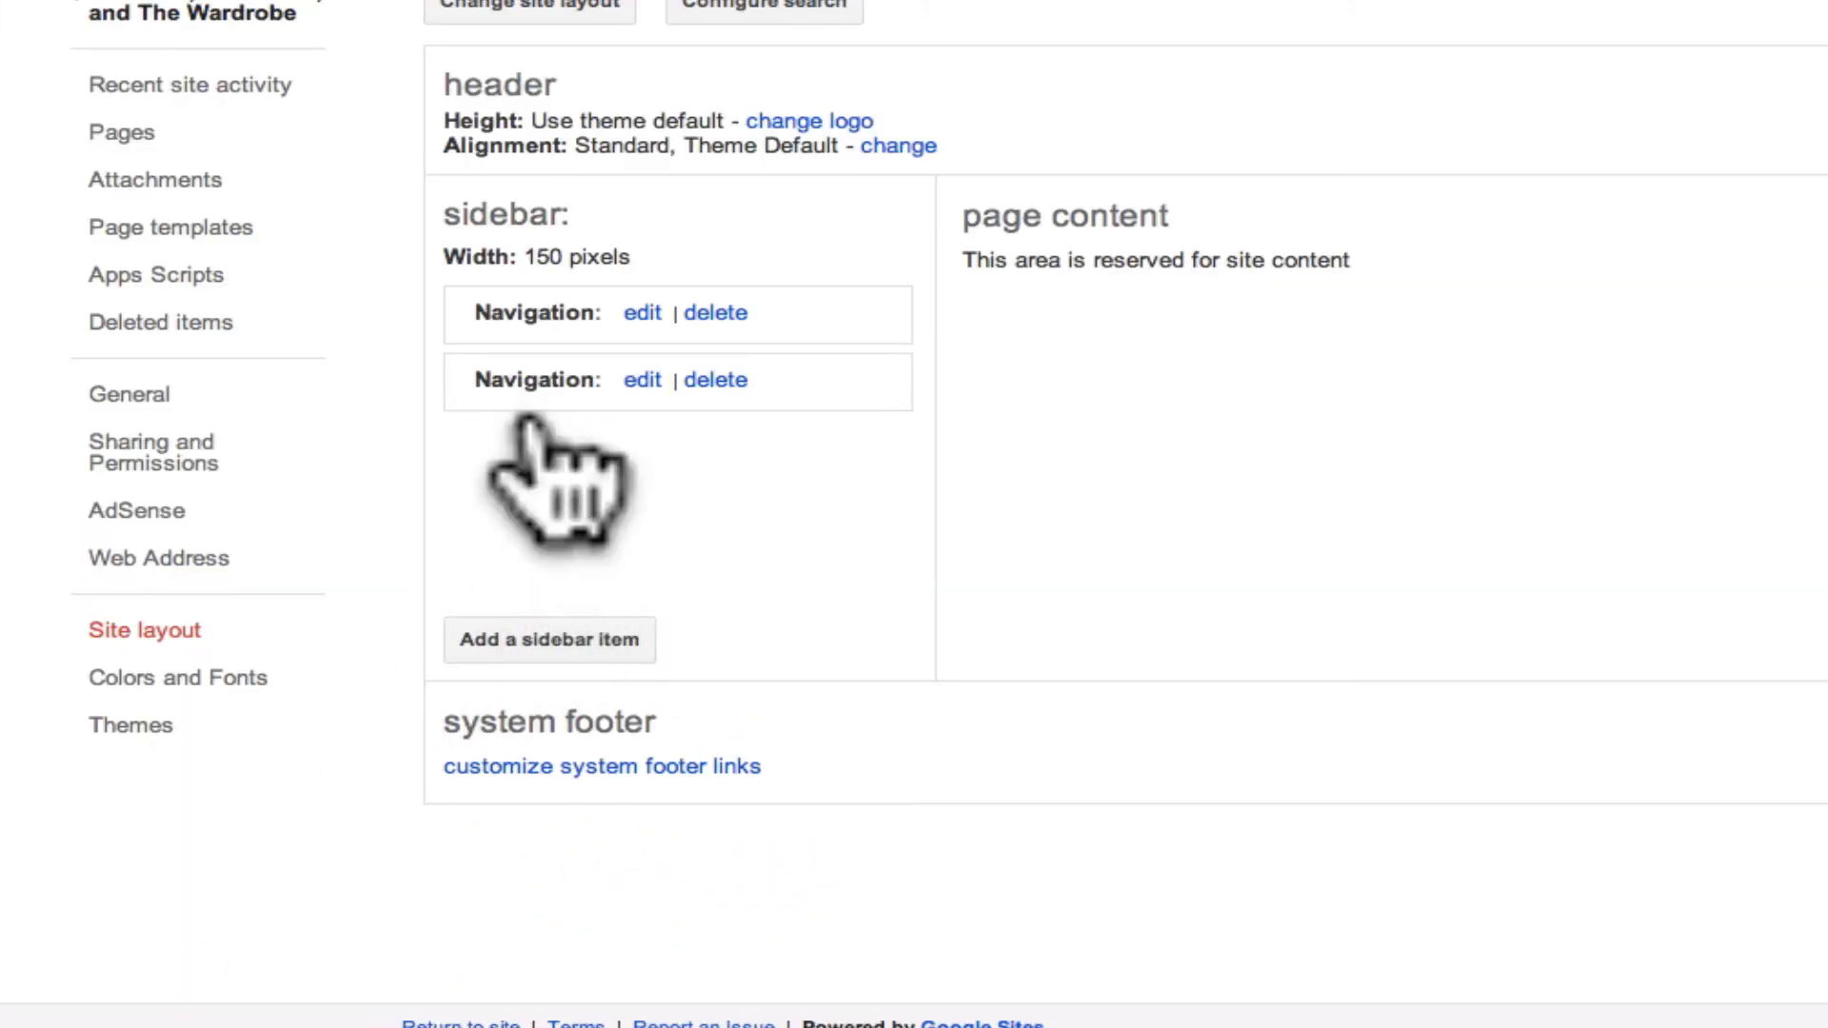
click(639, 380)
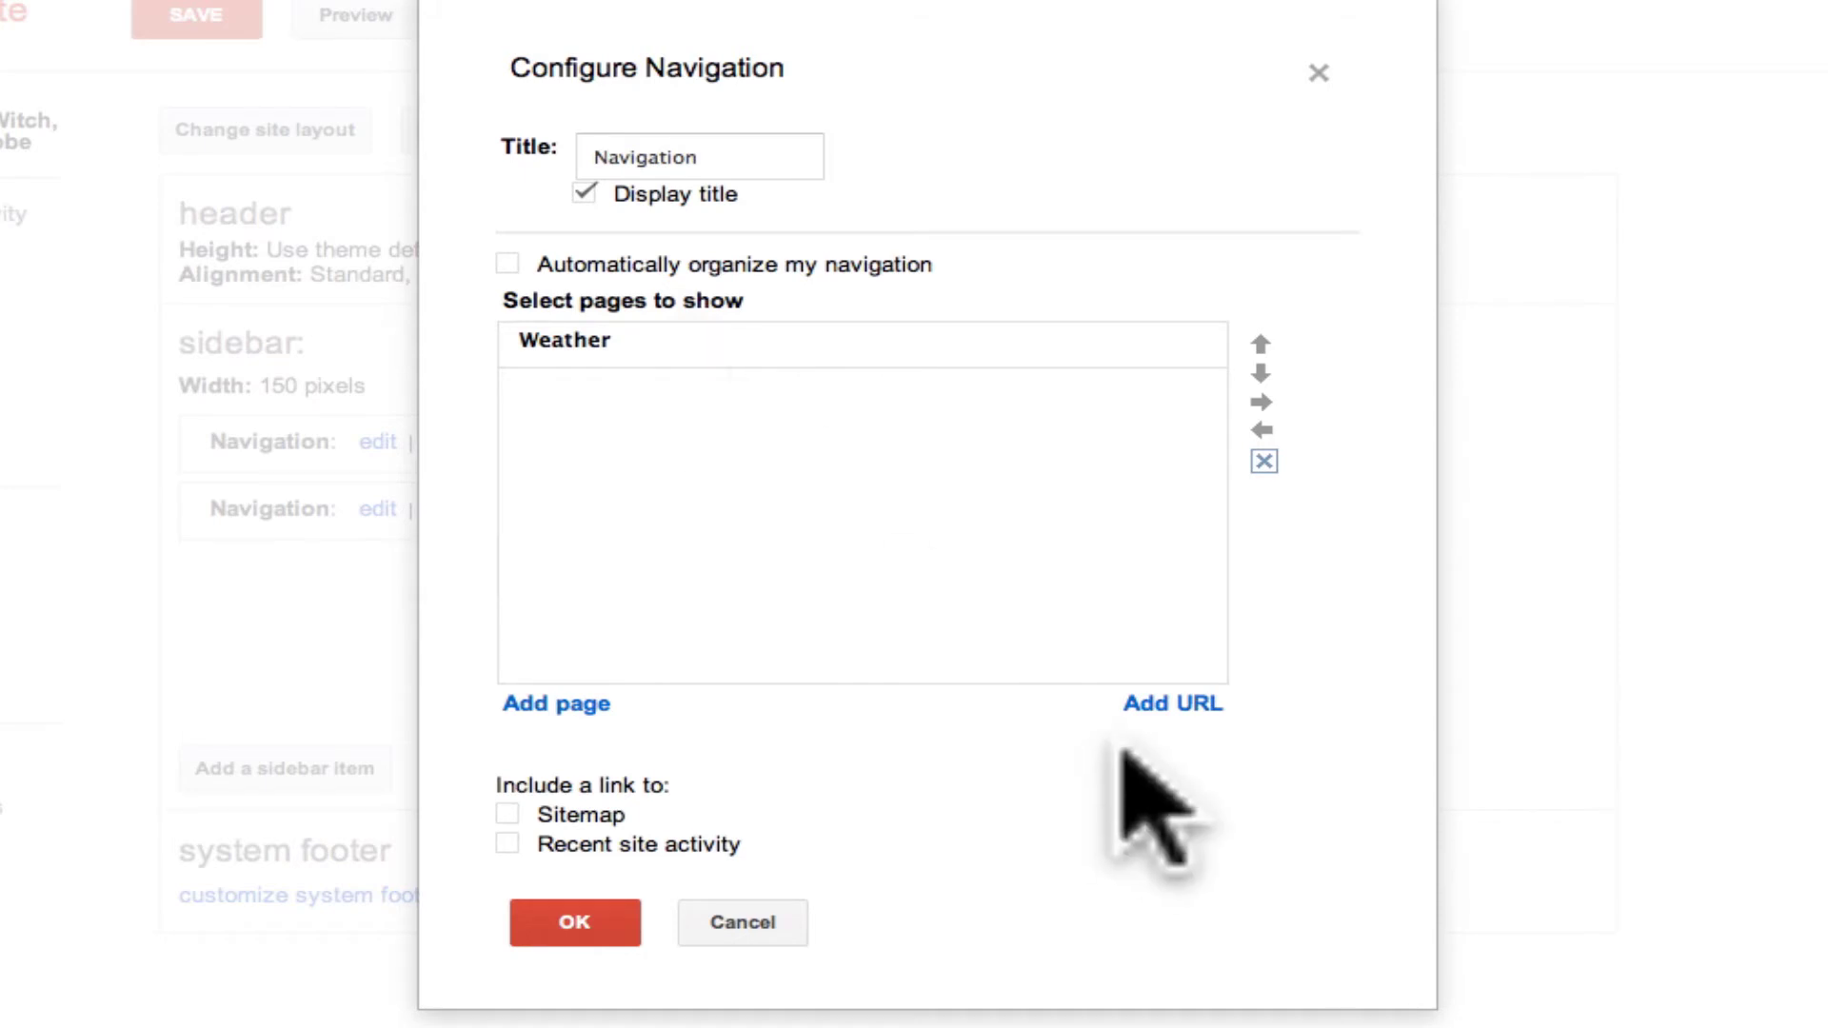
click(1176, 706)
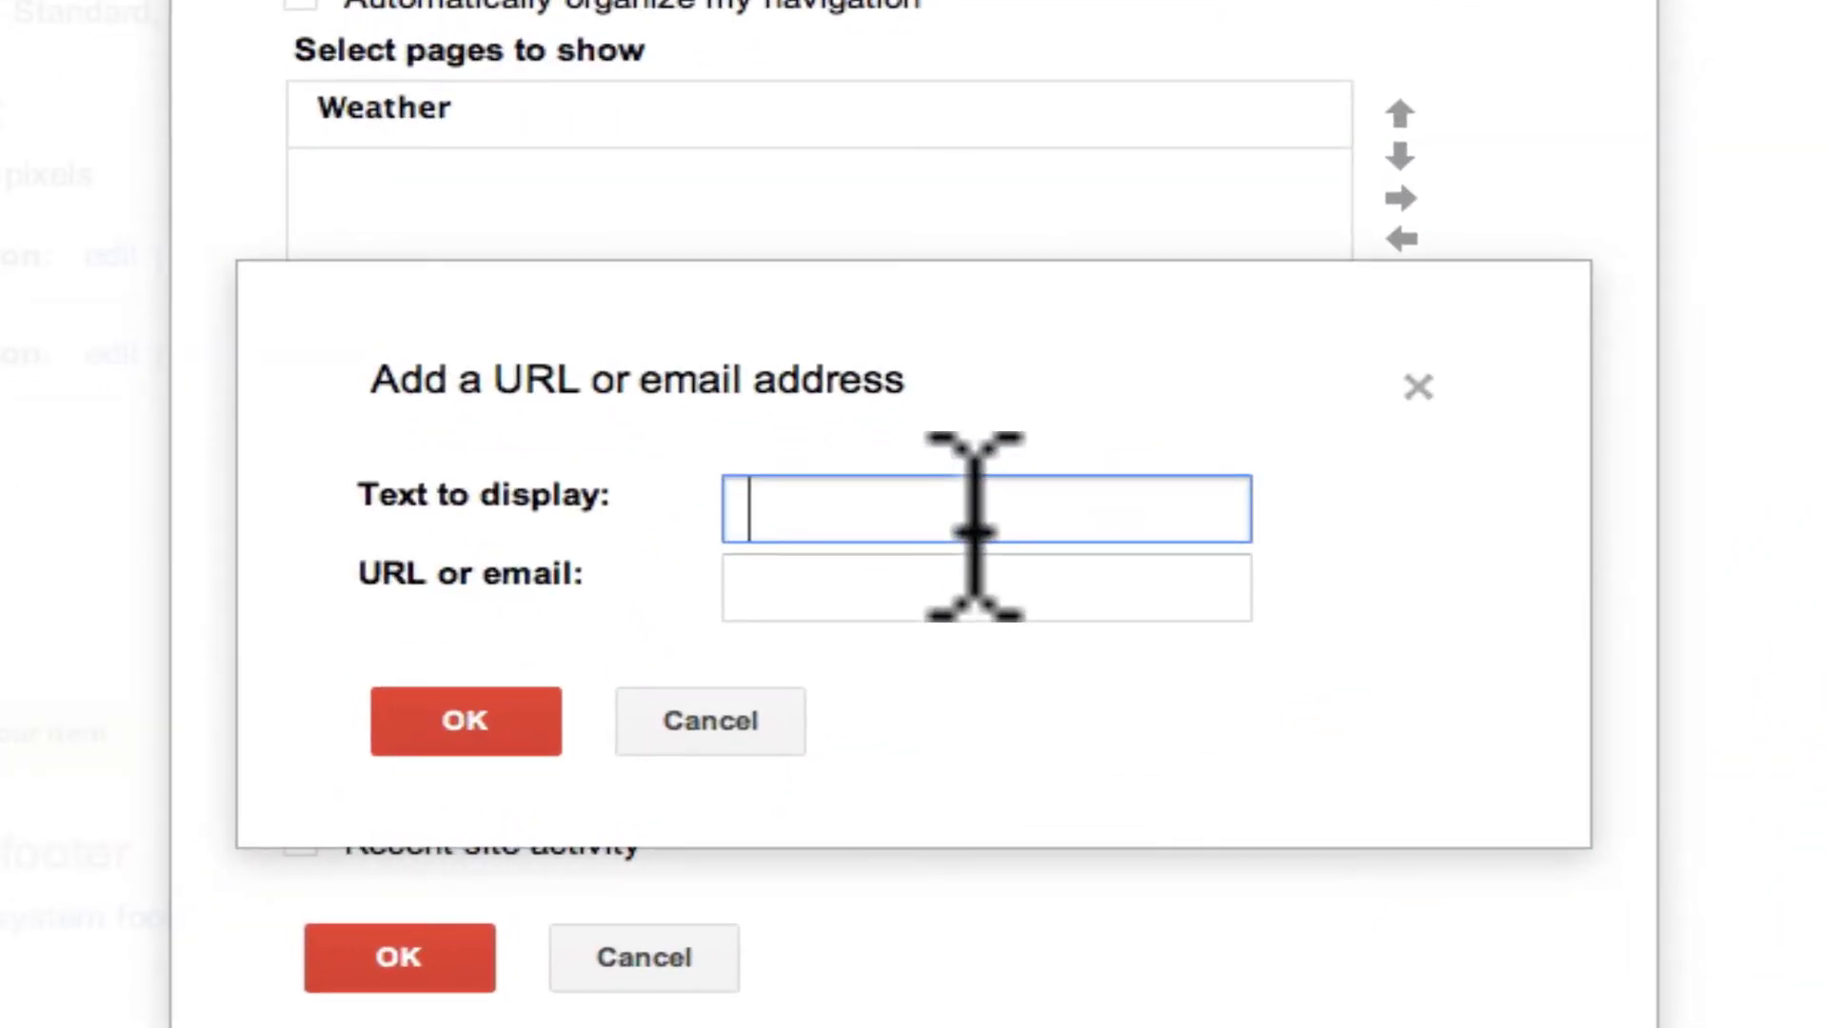
text(NEWS)
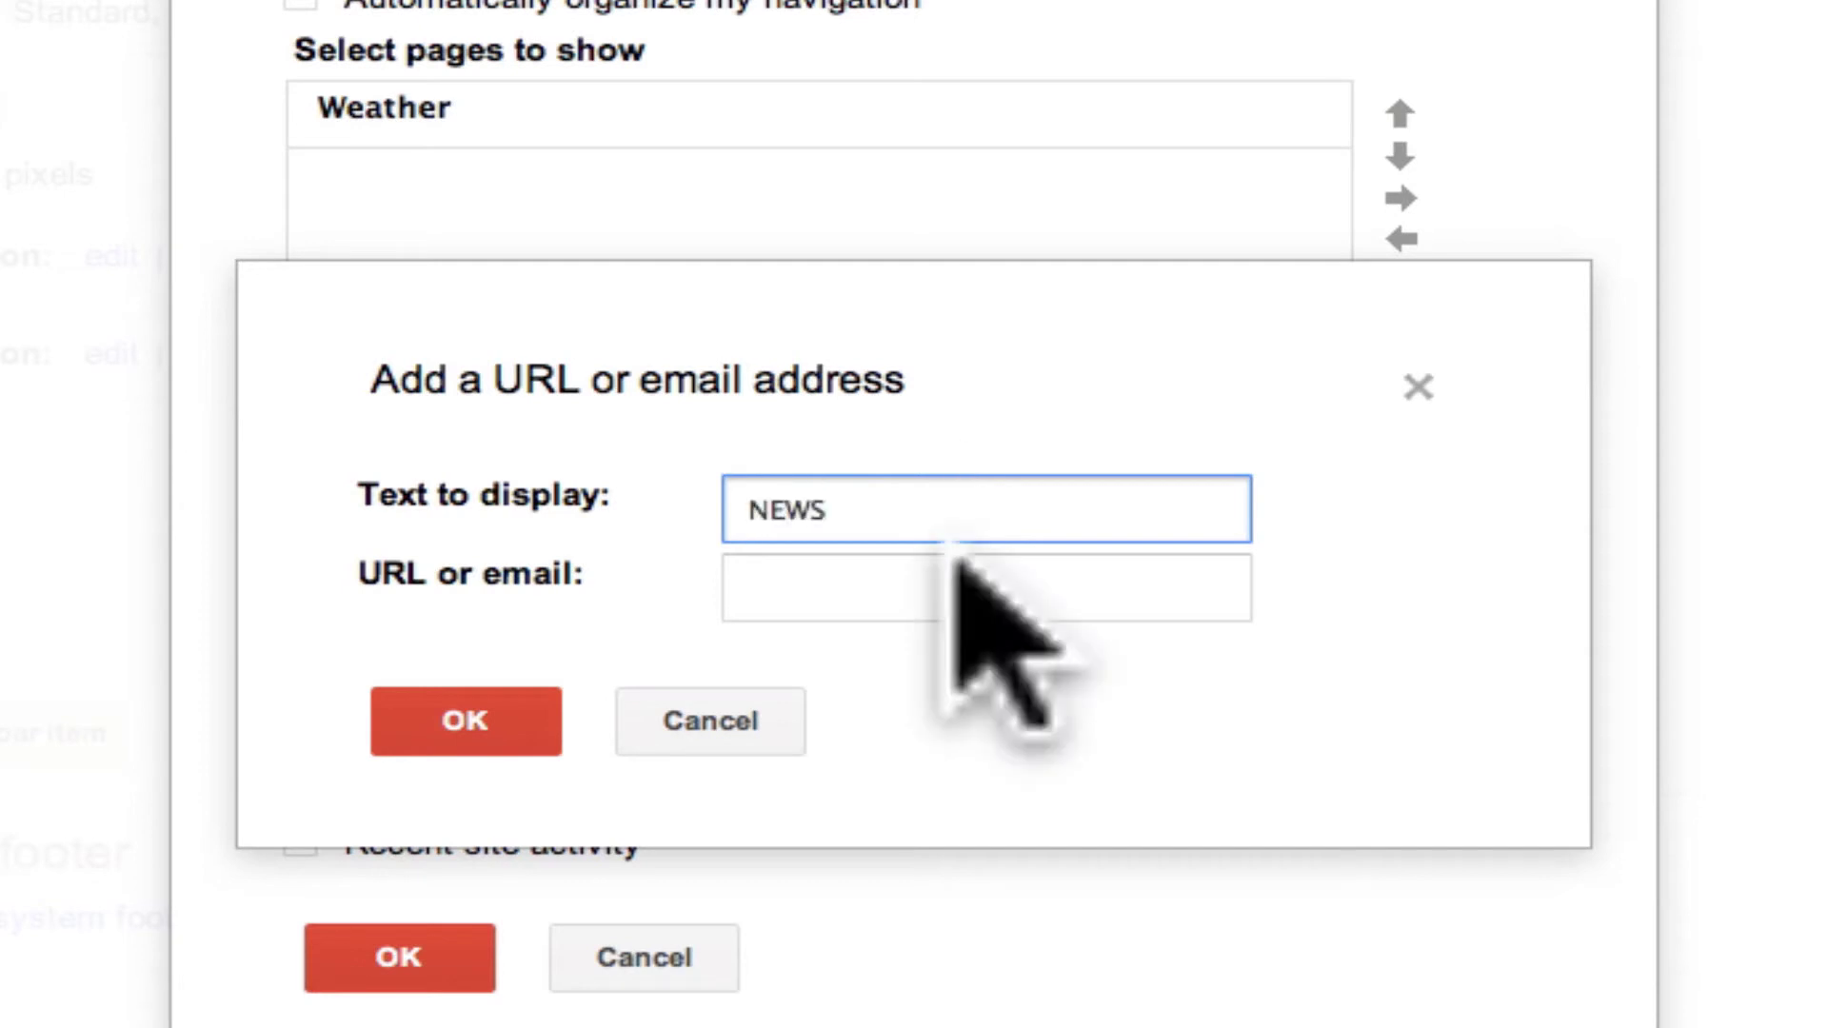
click(905, 600)
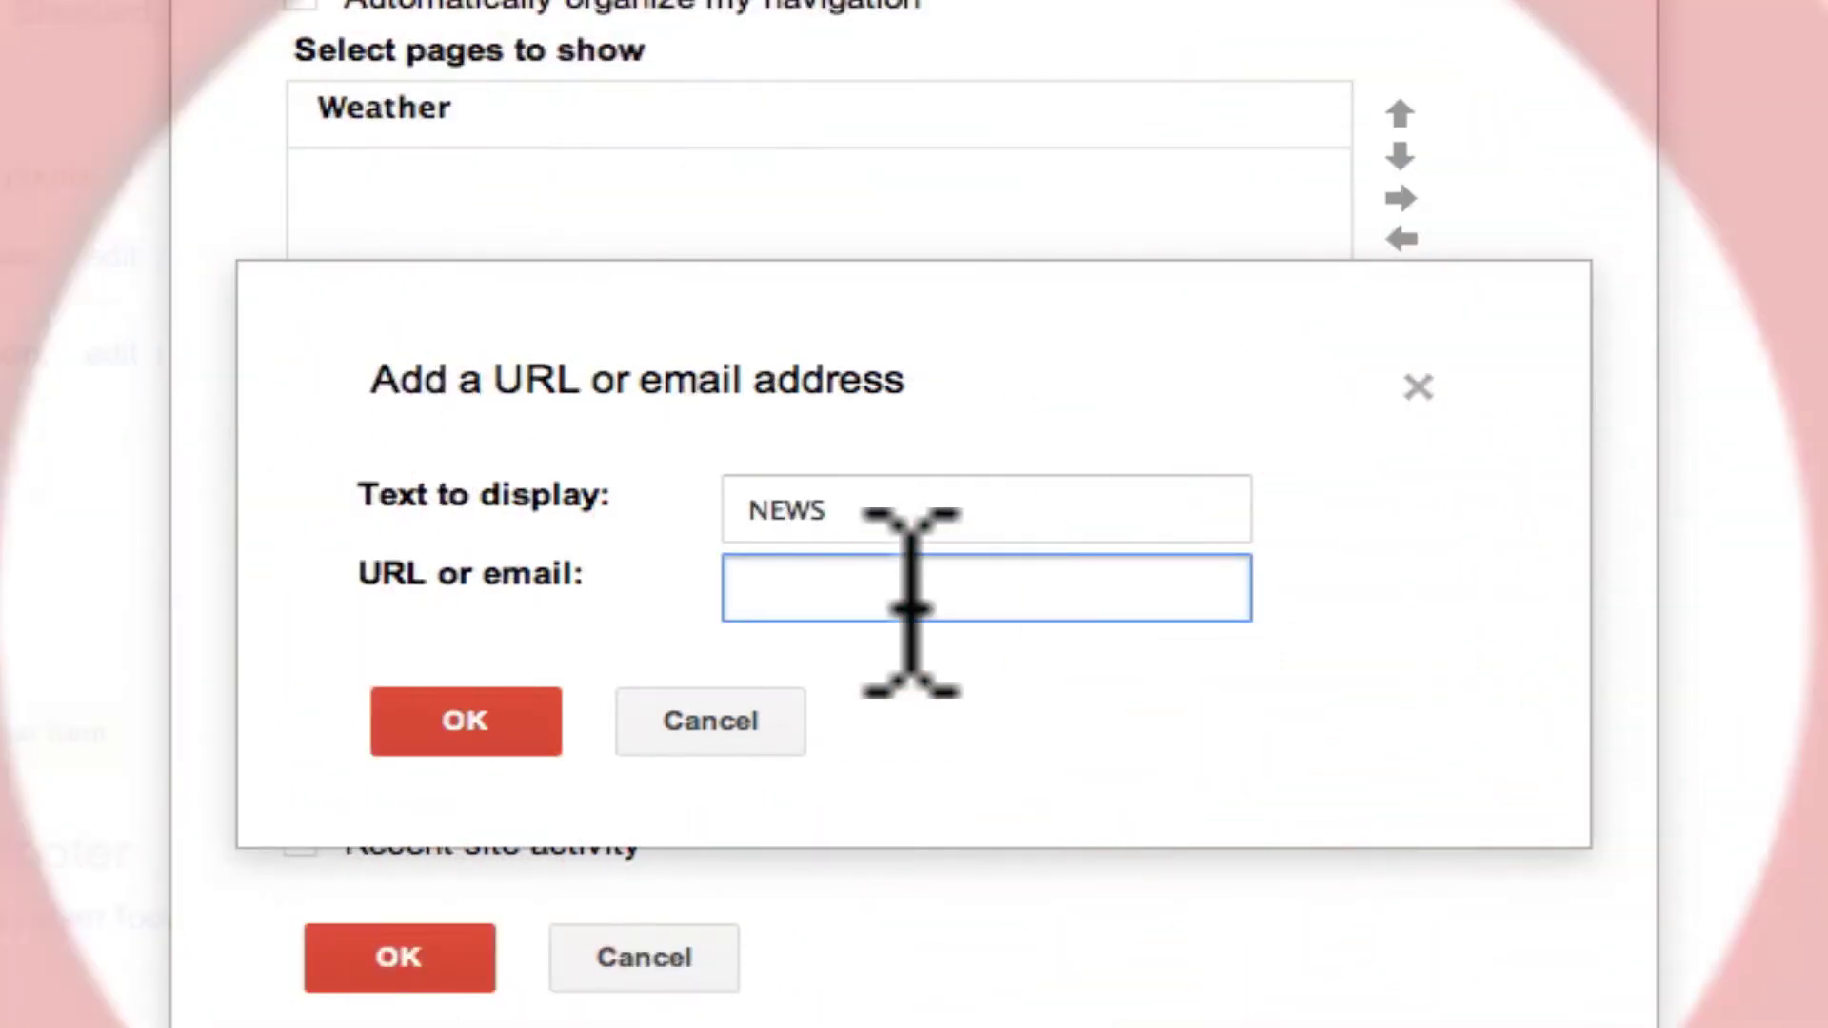
text(http://cnn.com)
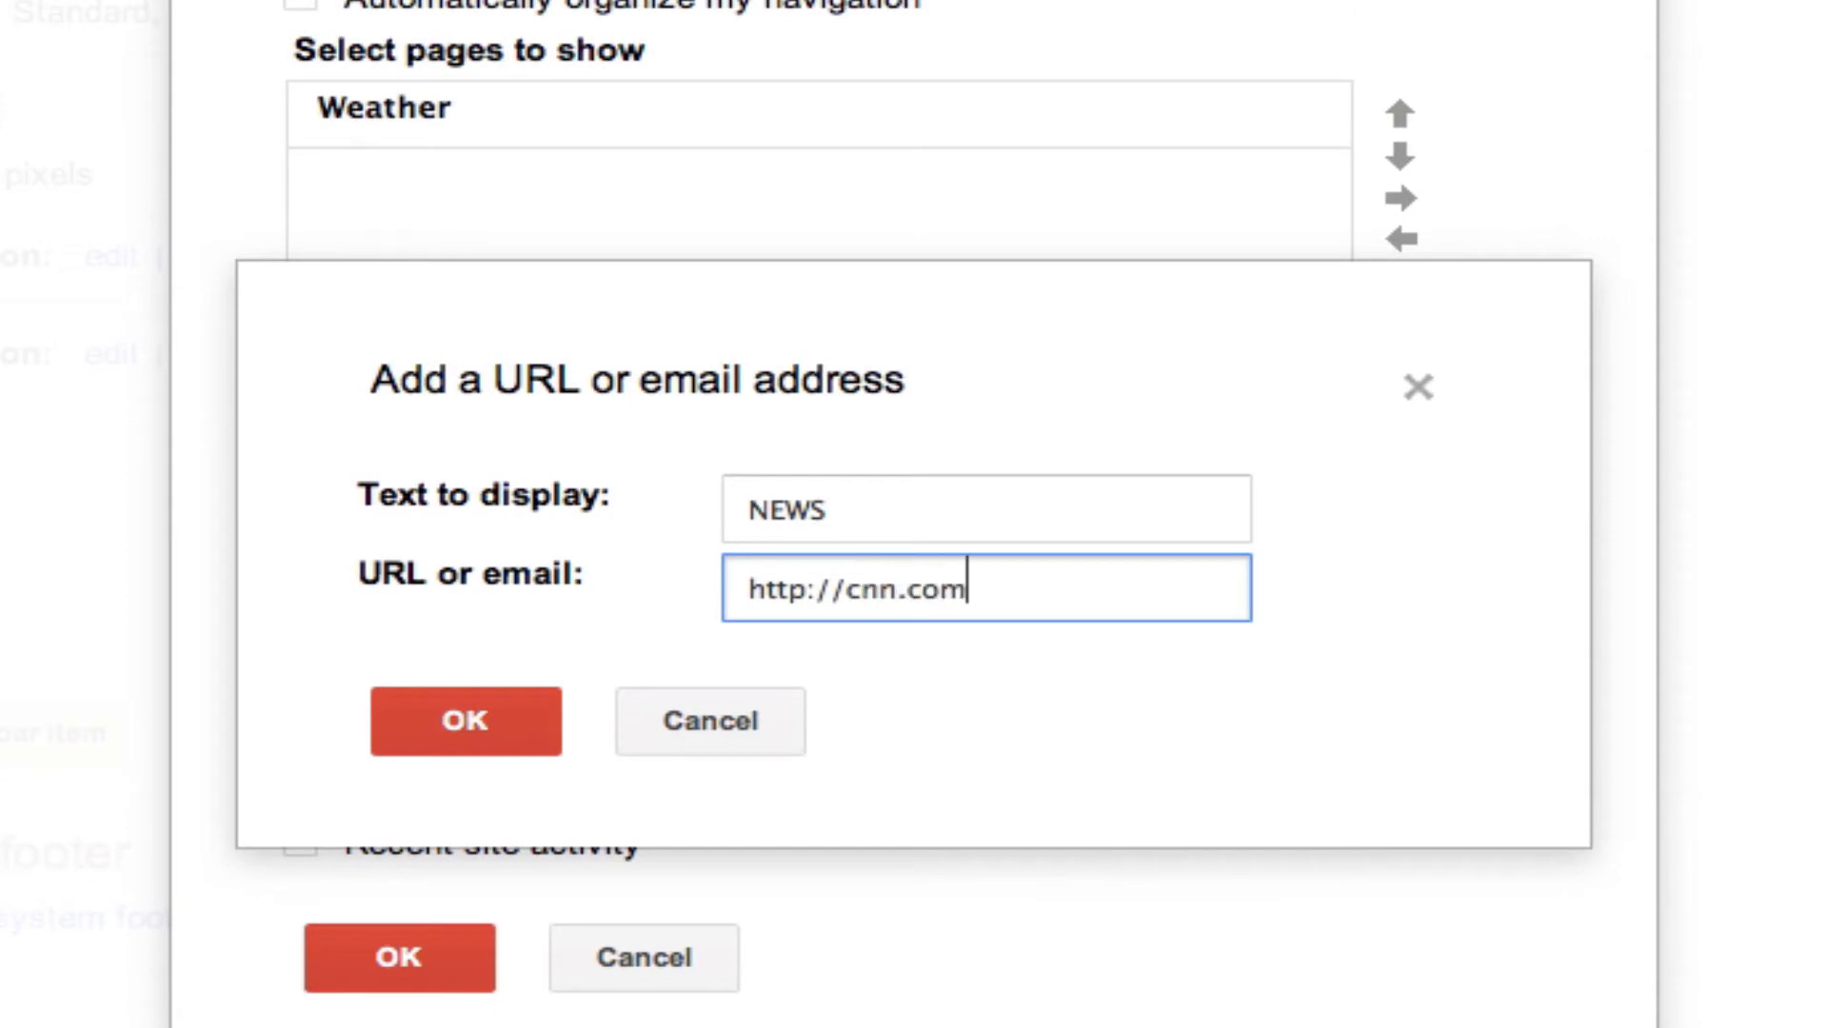
click(519, 709)
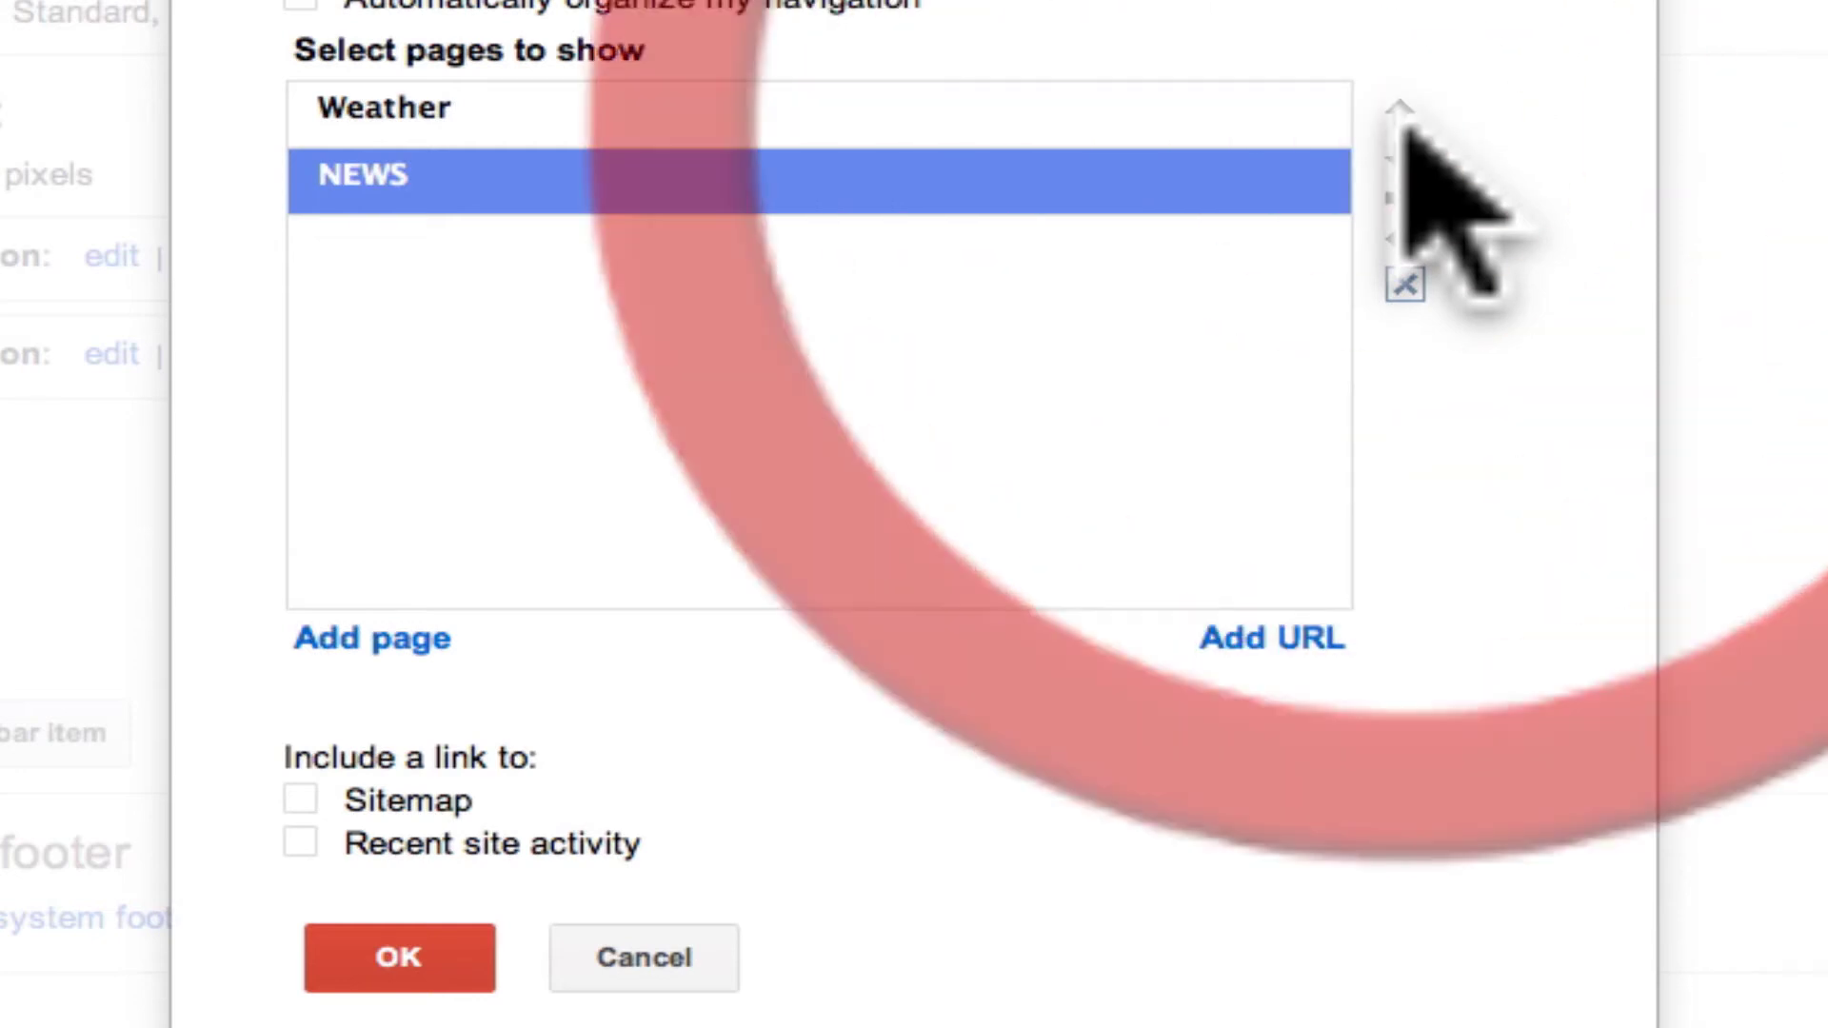
click(1400, 107)
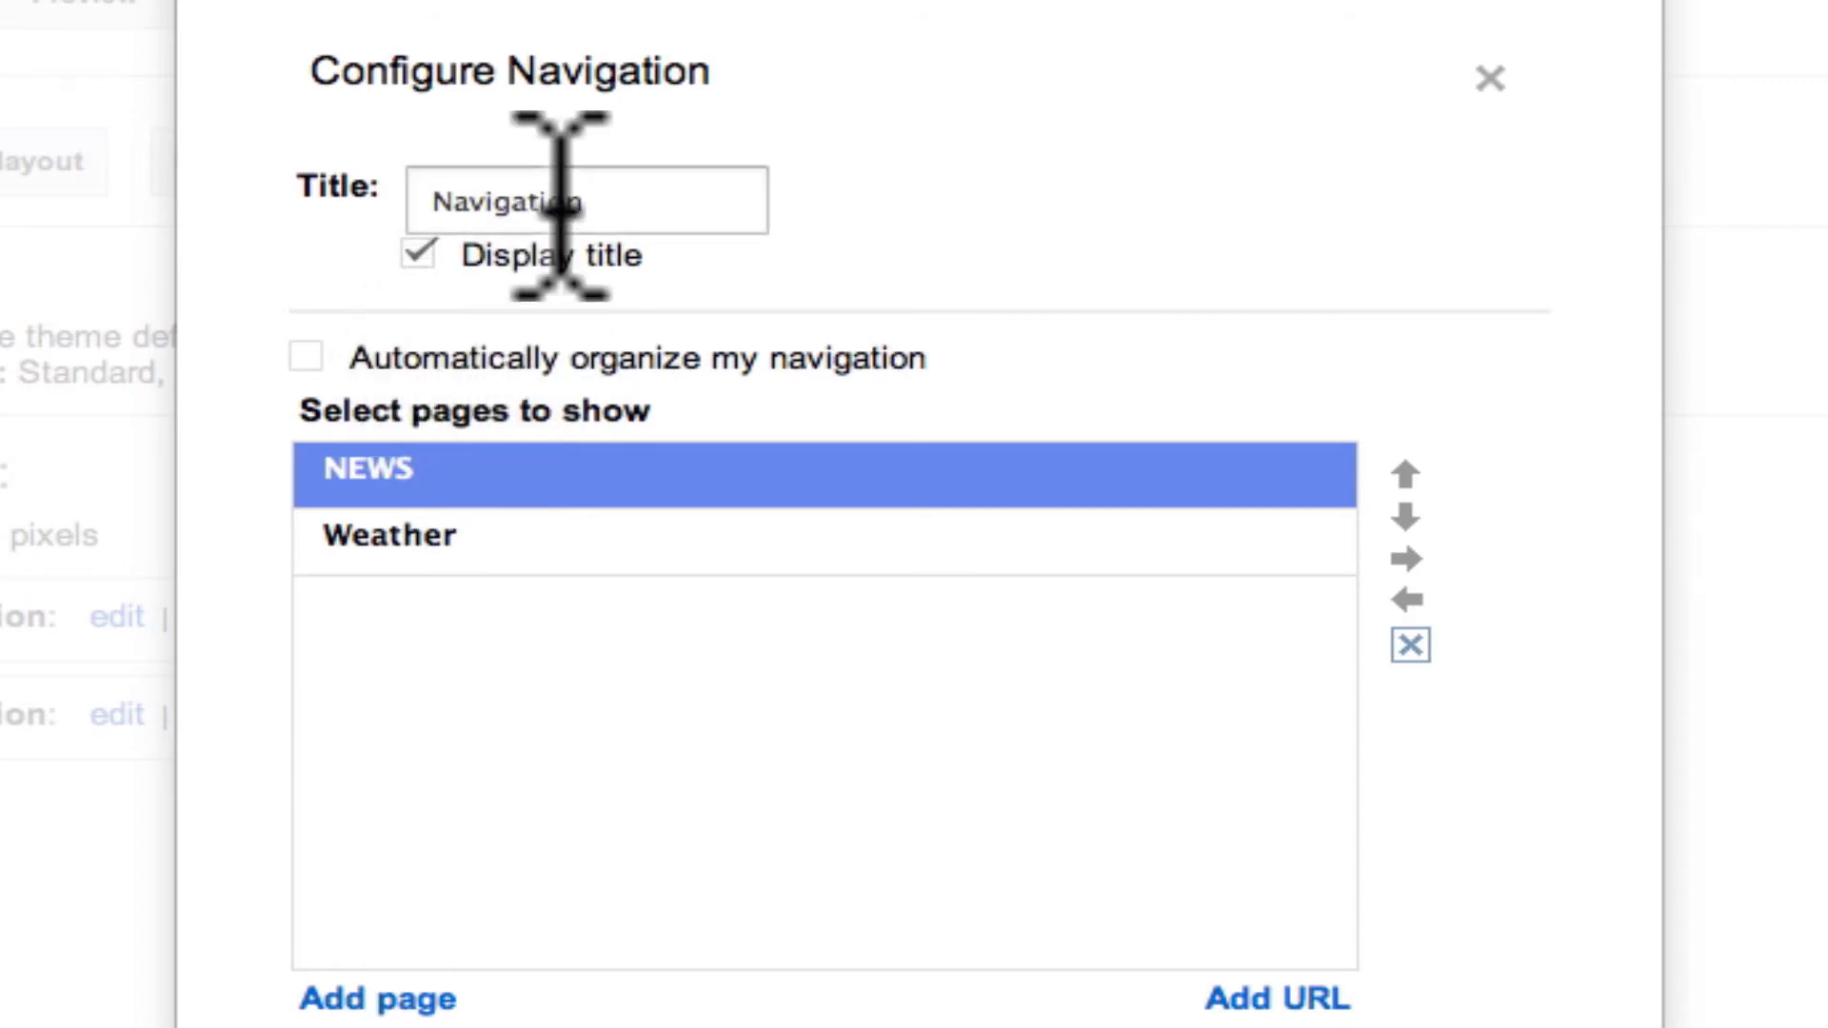
- Hide the second Navigation element's title, save the site layout and return to the site
click(419, 255)
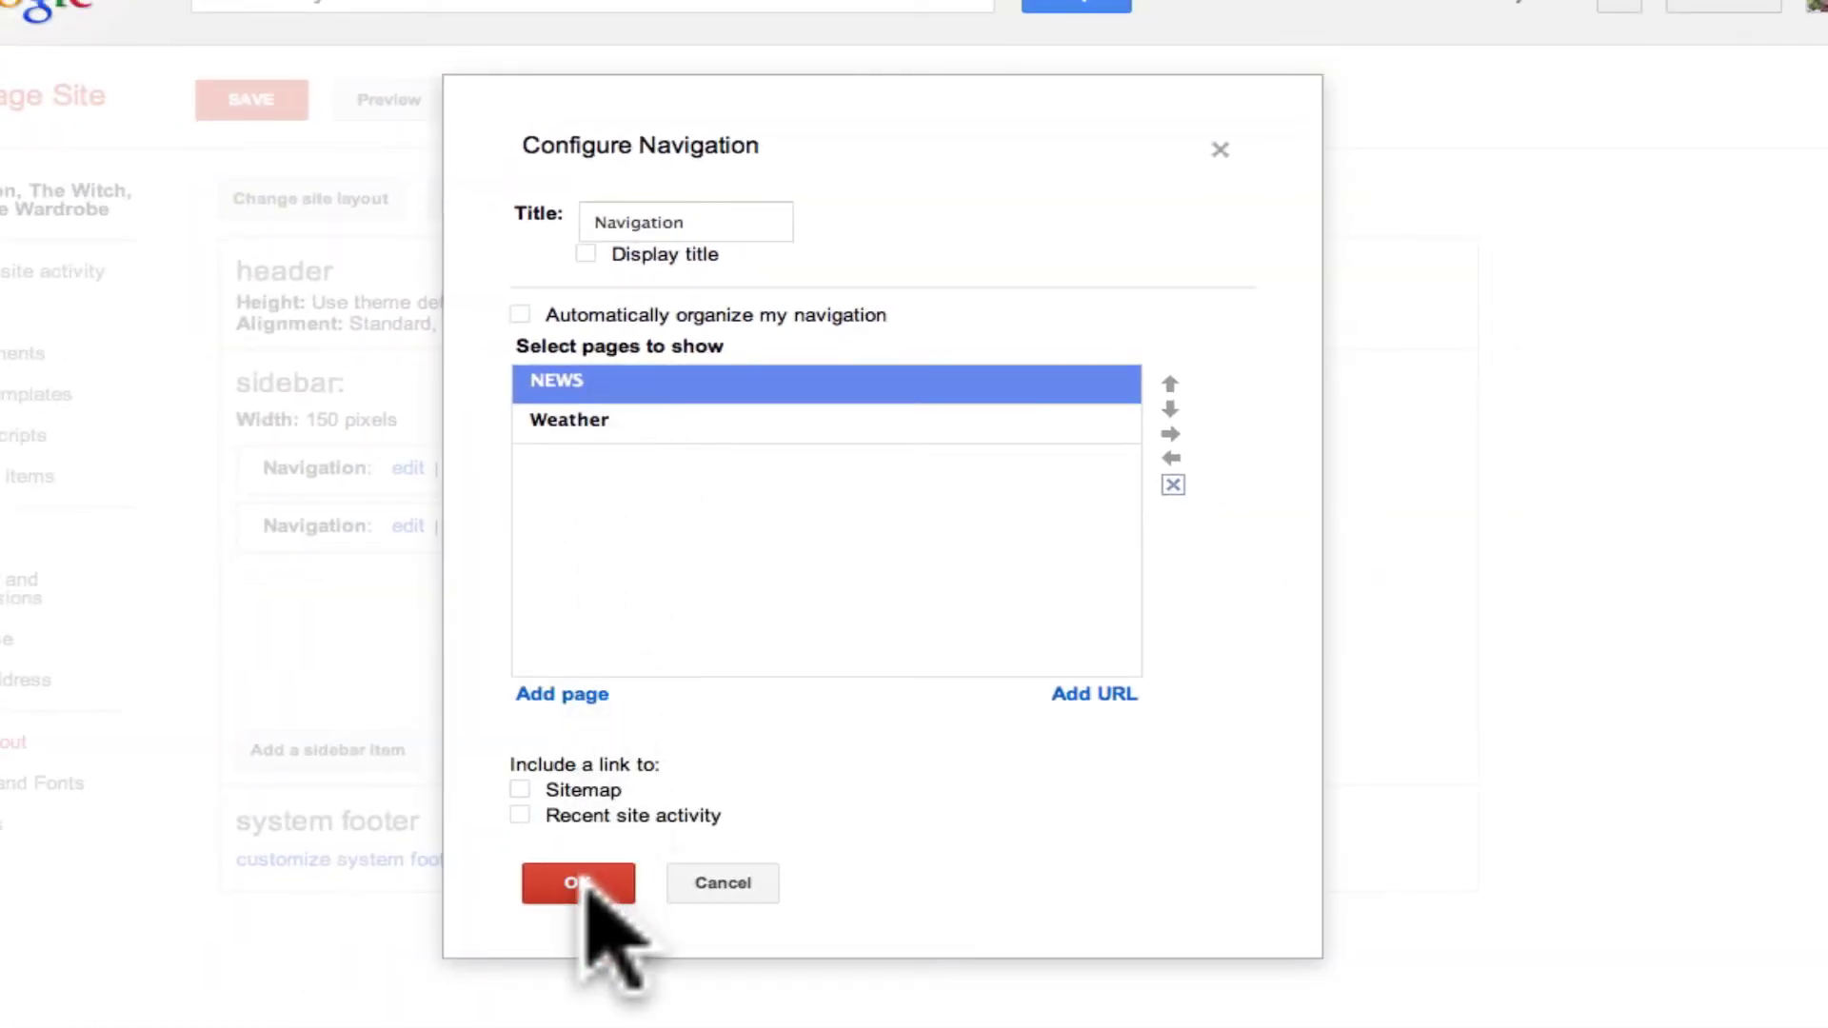
click(585, 881)
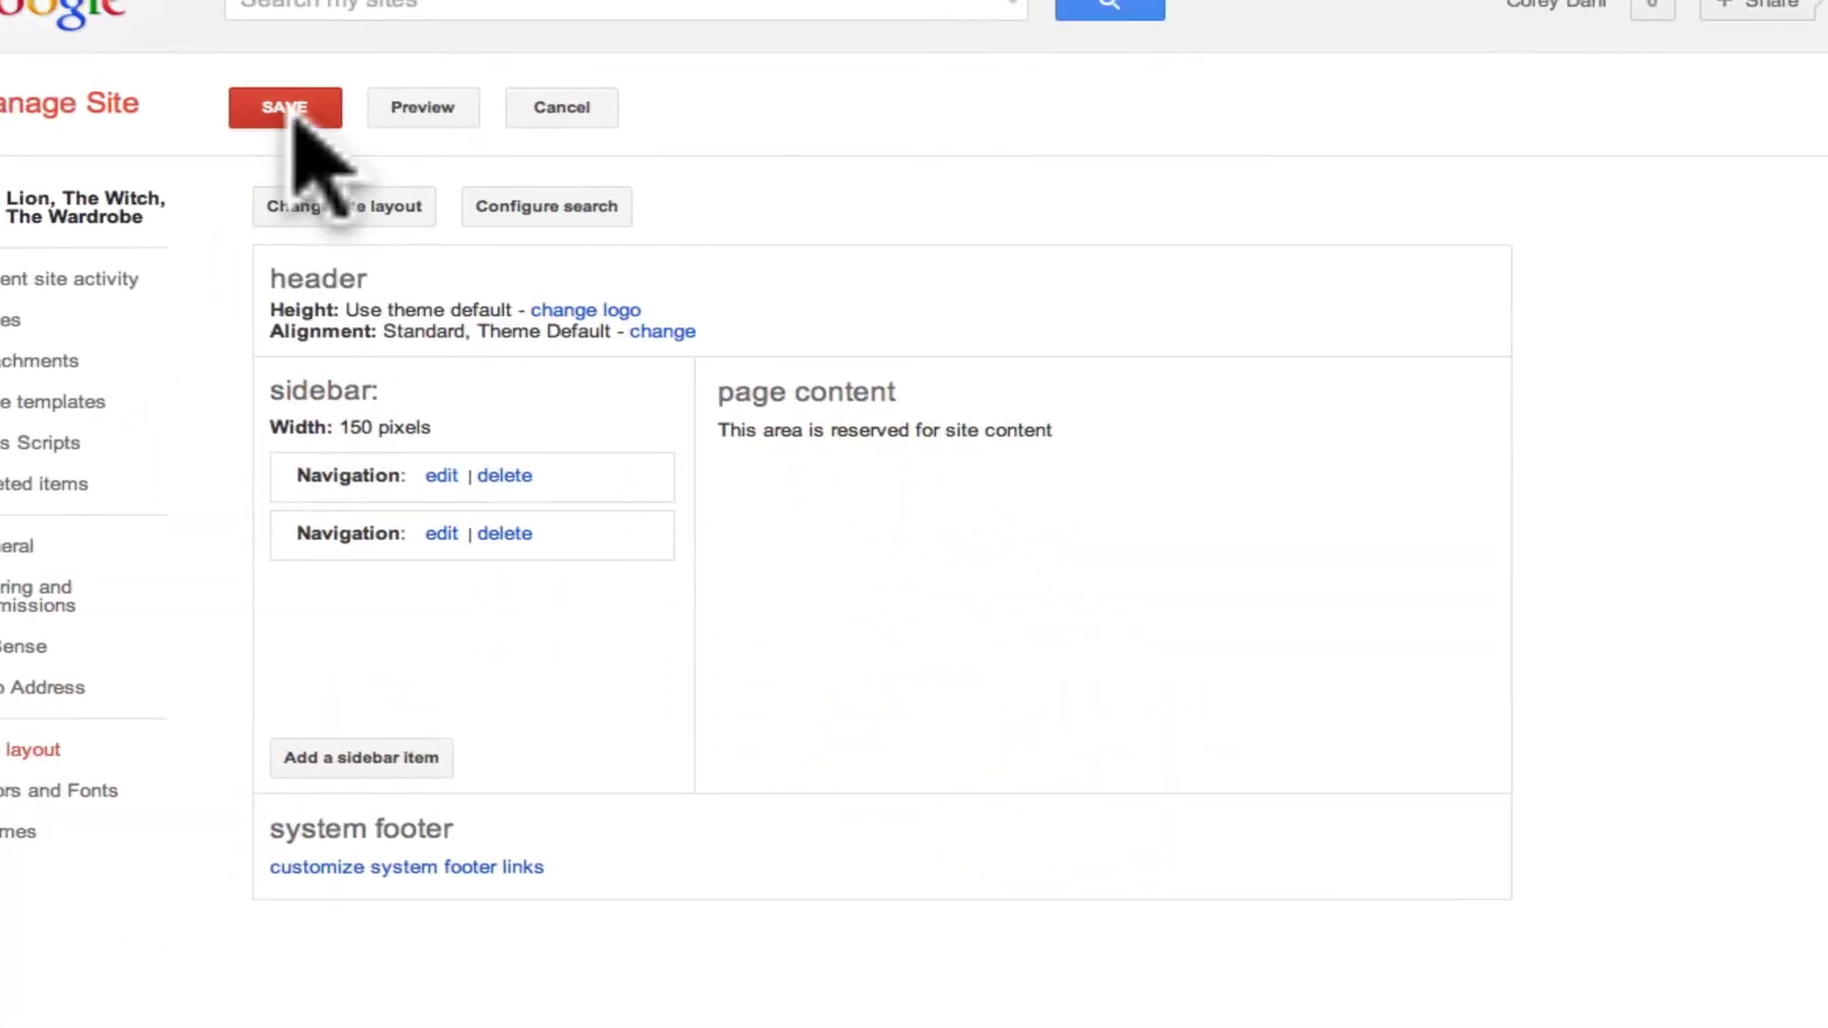
click(405, 133)
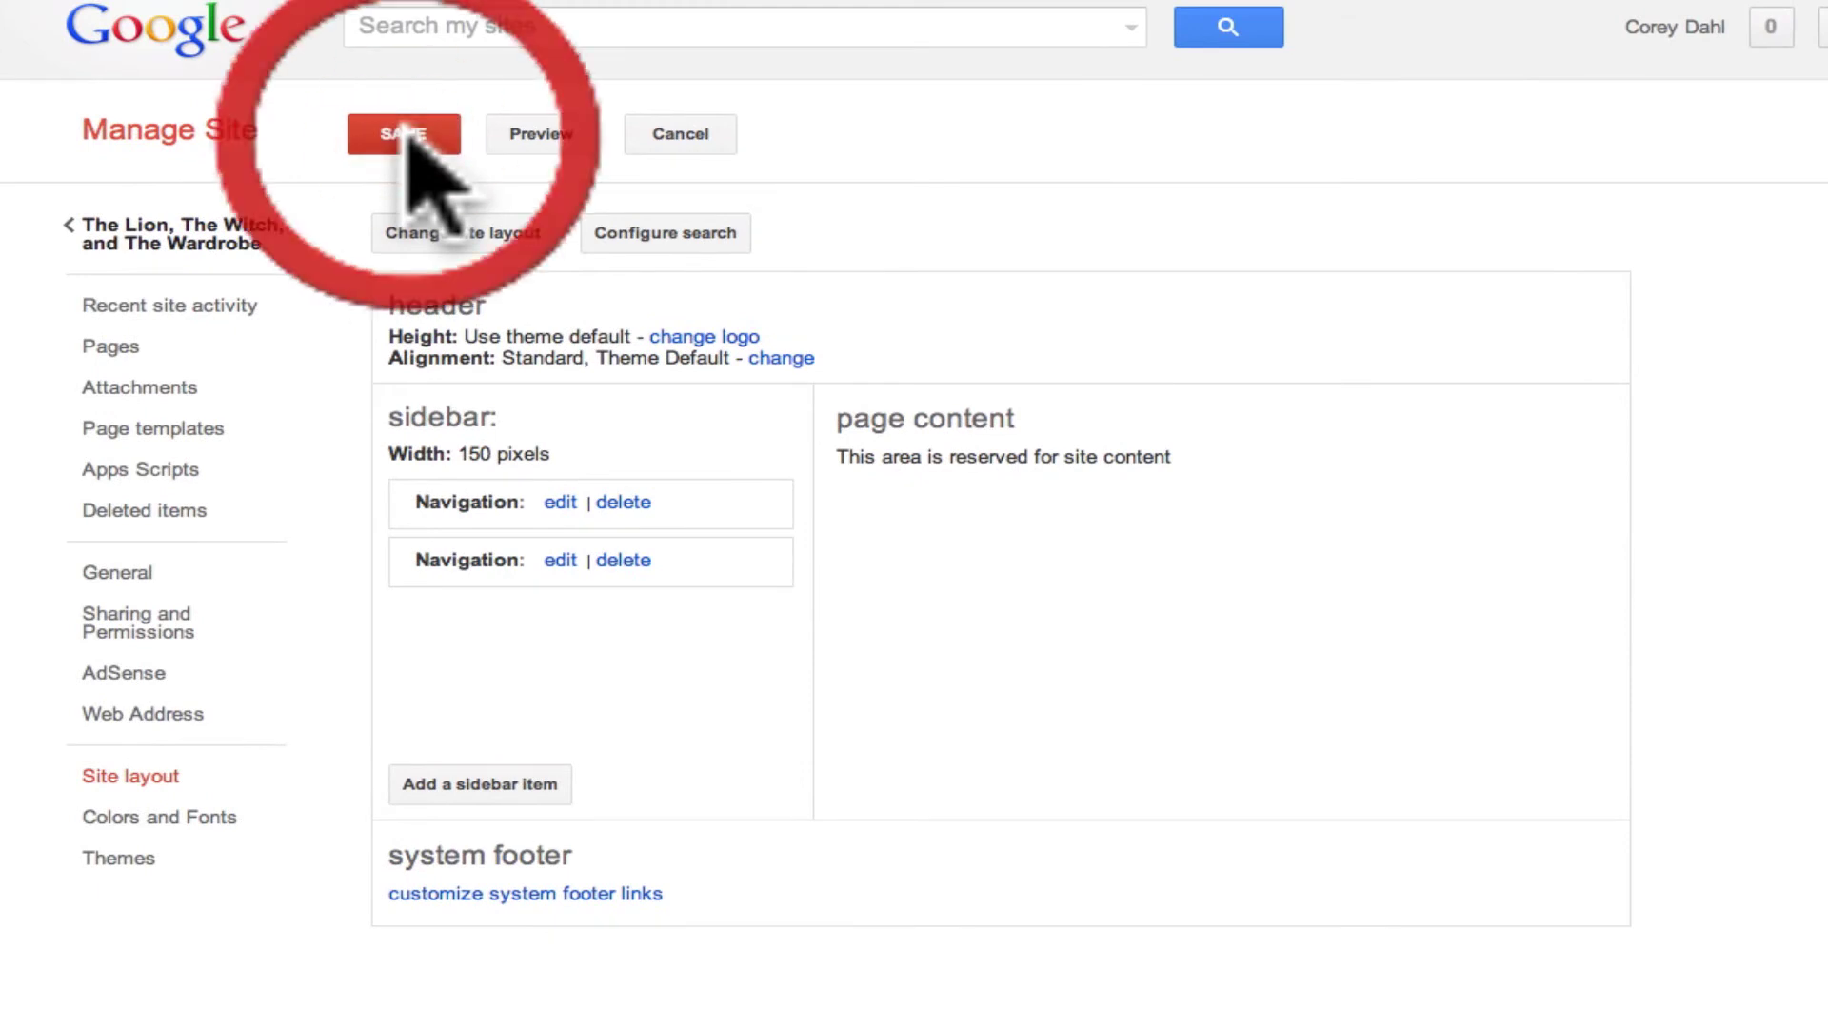
click(231, 244)
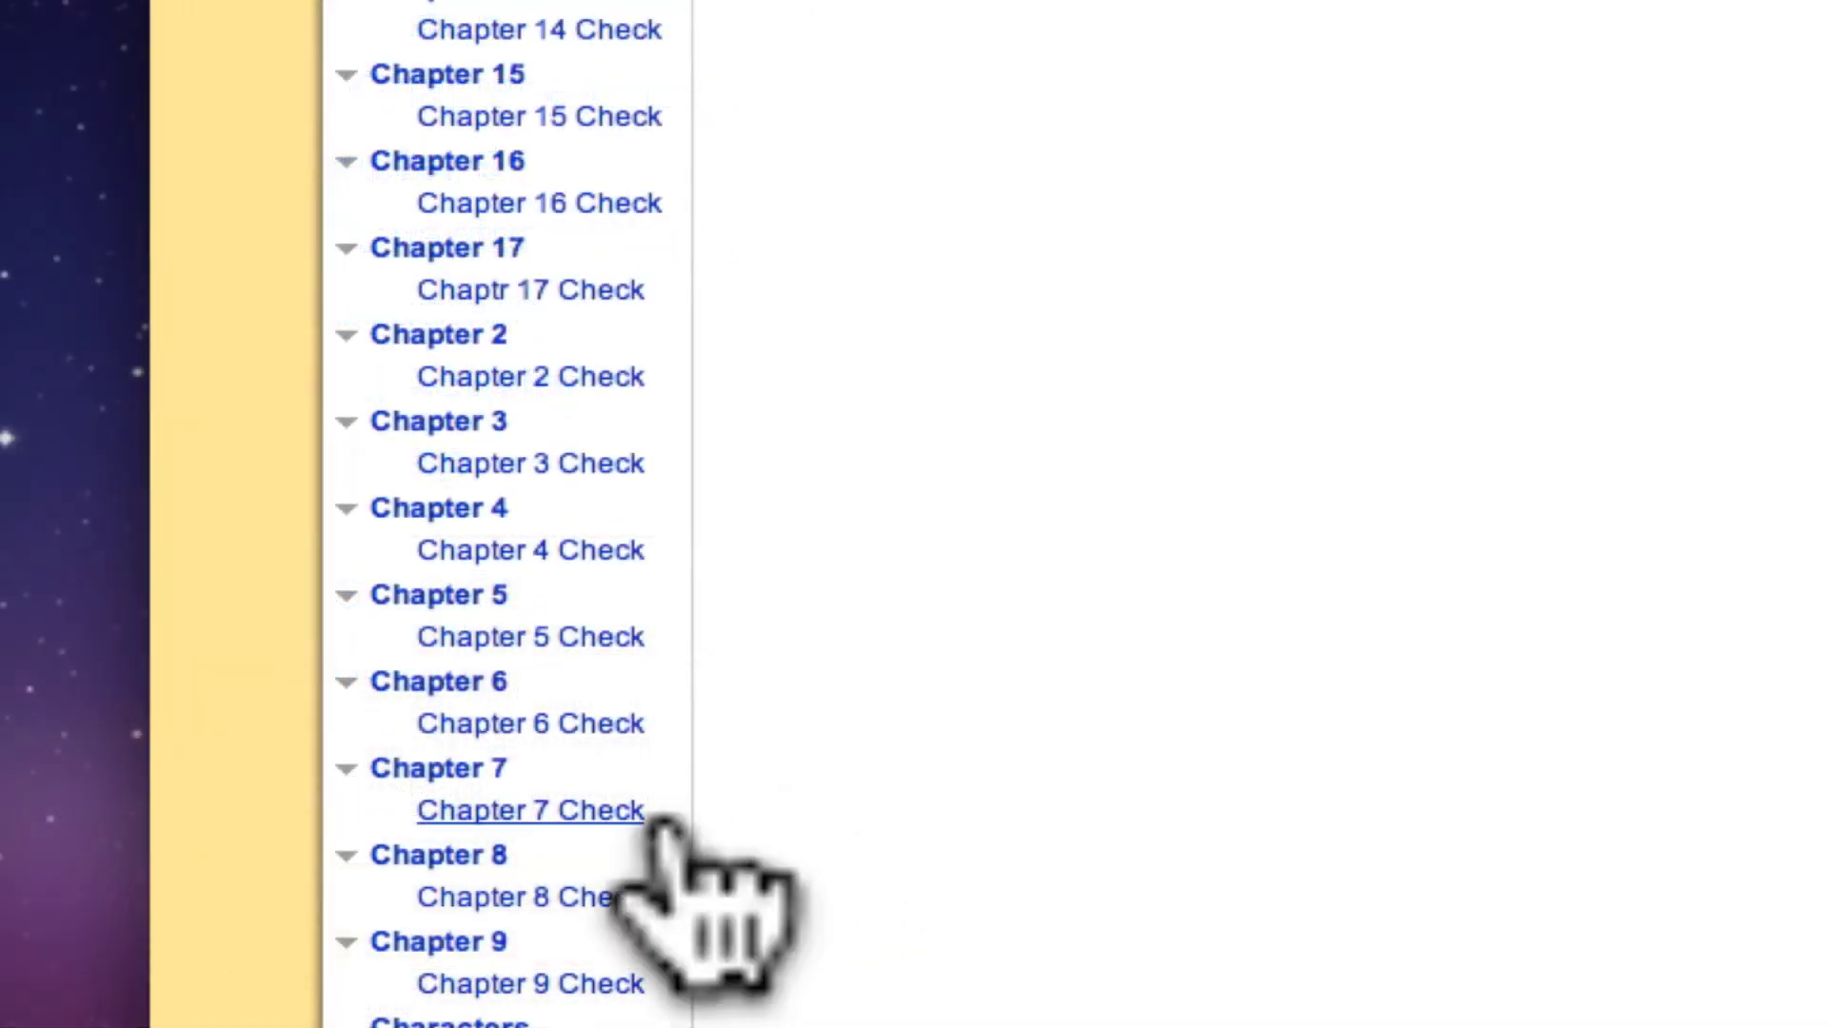
- Open the first Navigation element's configuration from the sidebar editing page and turn off automatic organization of the navigation
scroll(648, 785, up, 3)
scroll(647, 785, up, 5)
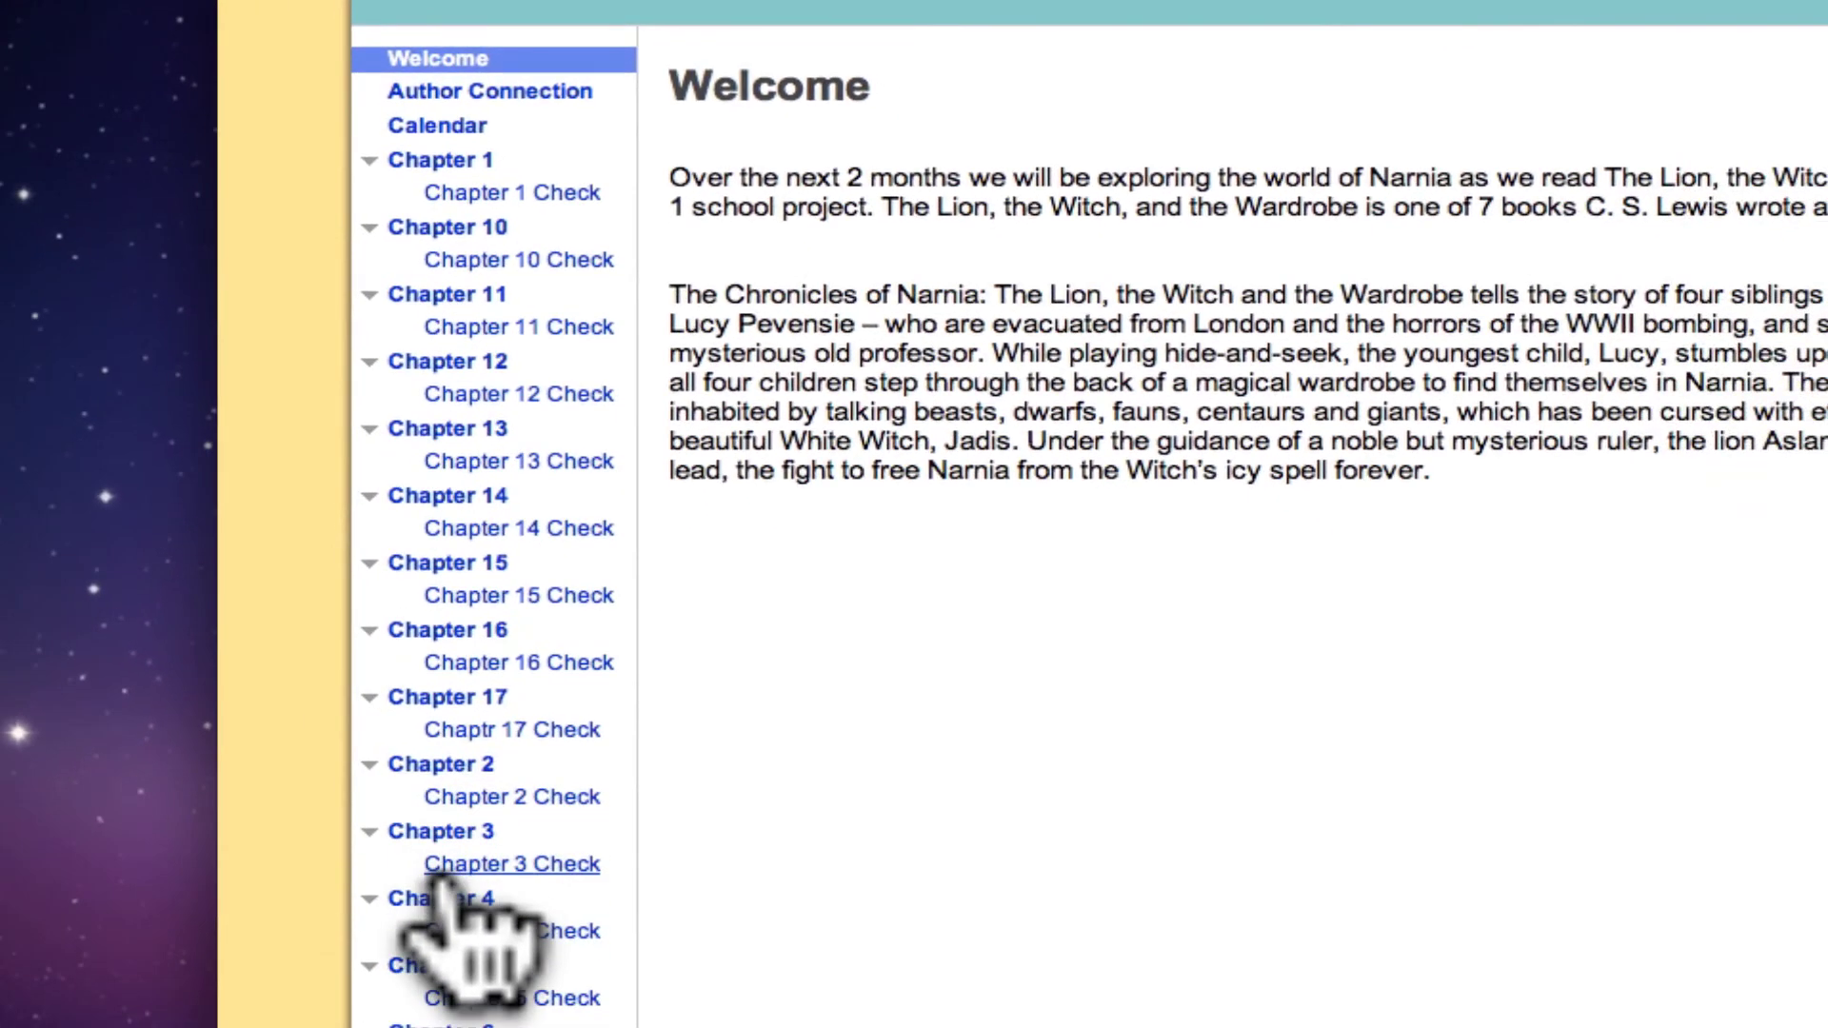
scroll(448, 890, down, 3)
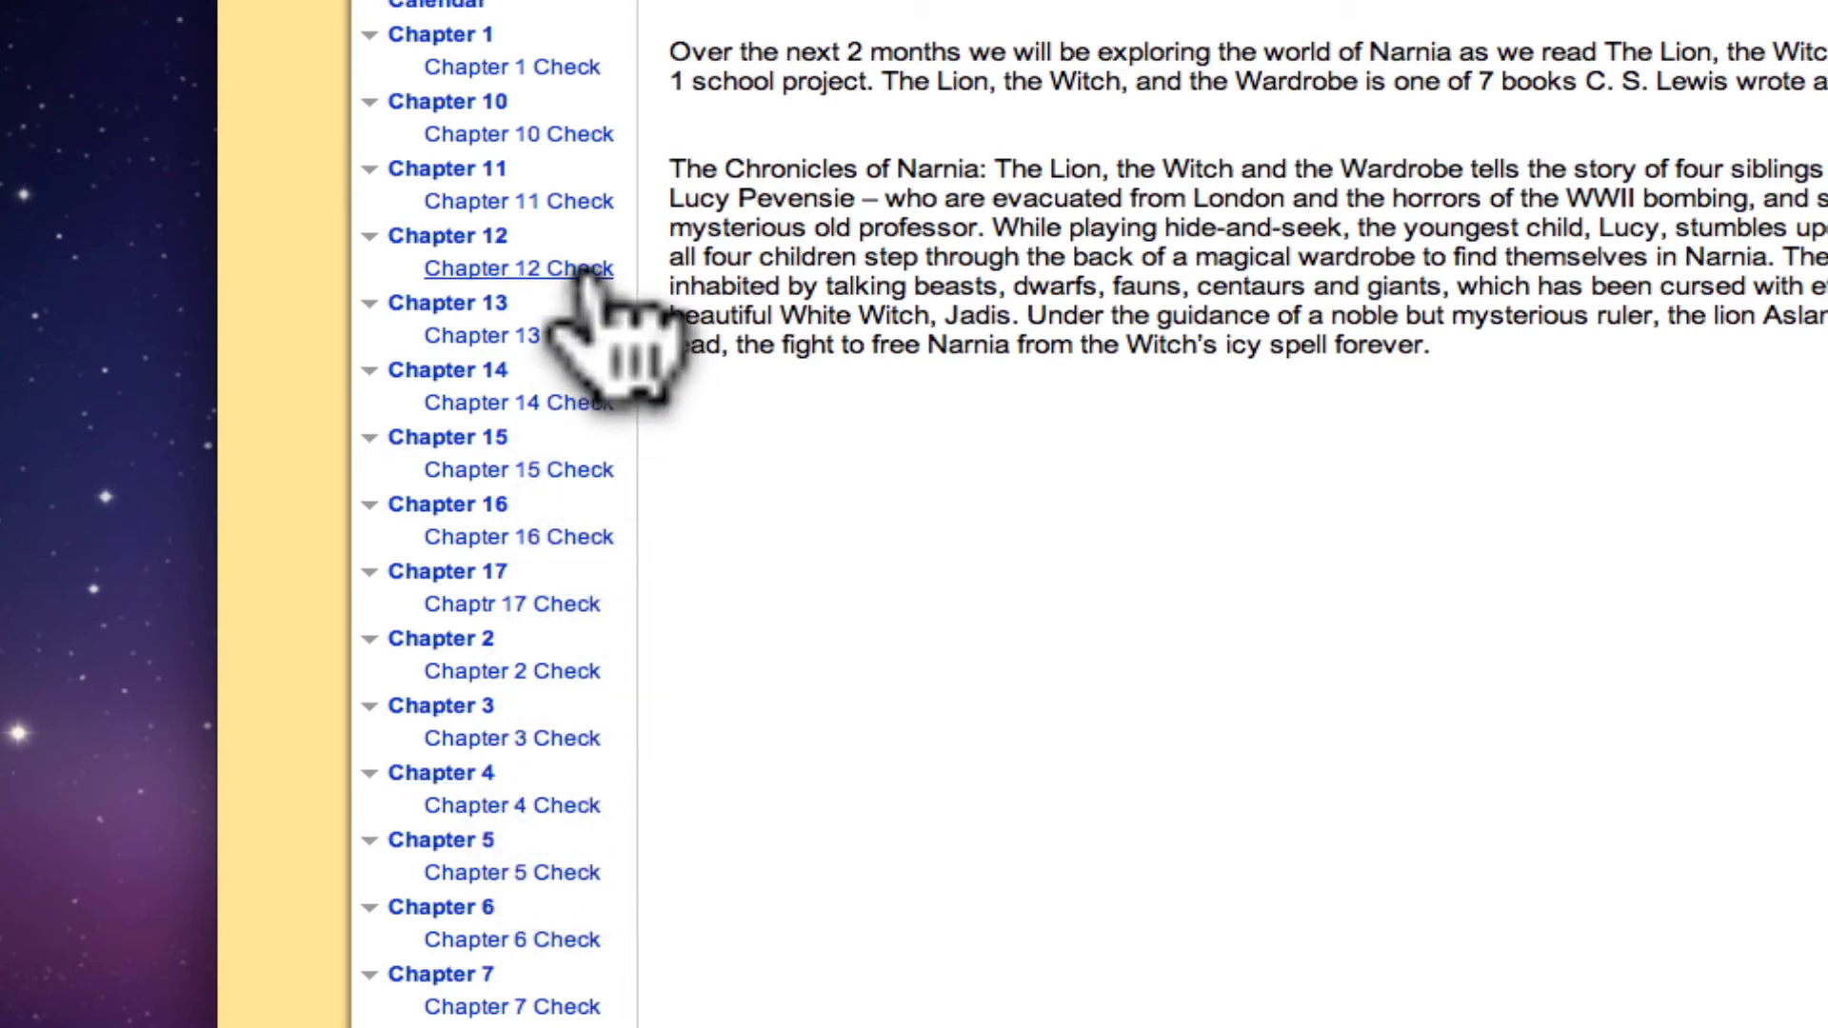
scroll(571, 714, down, 5)
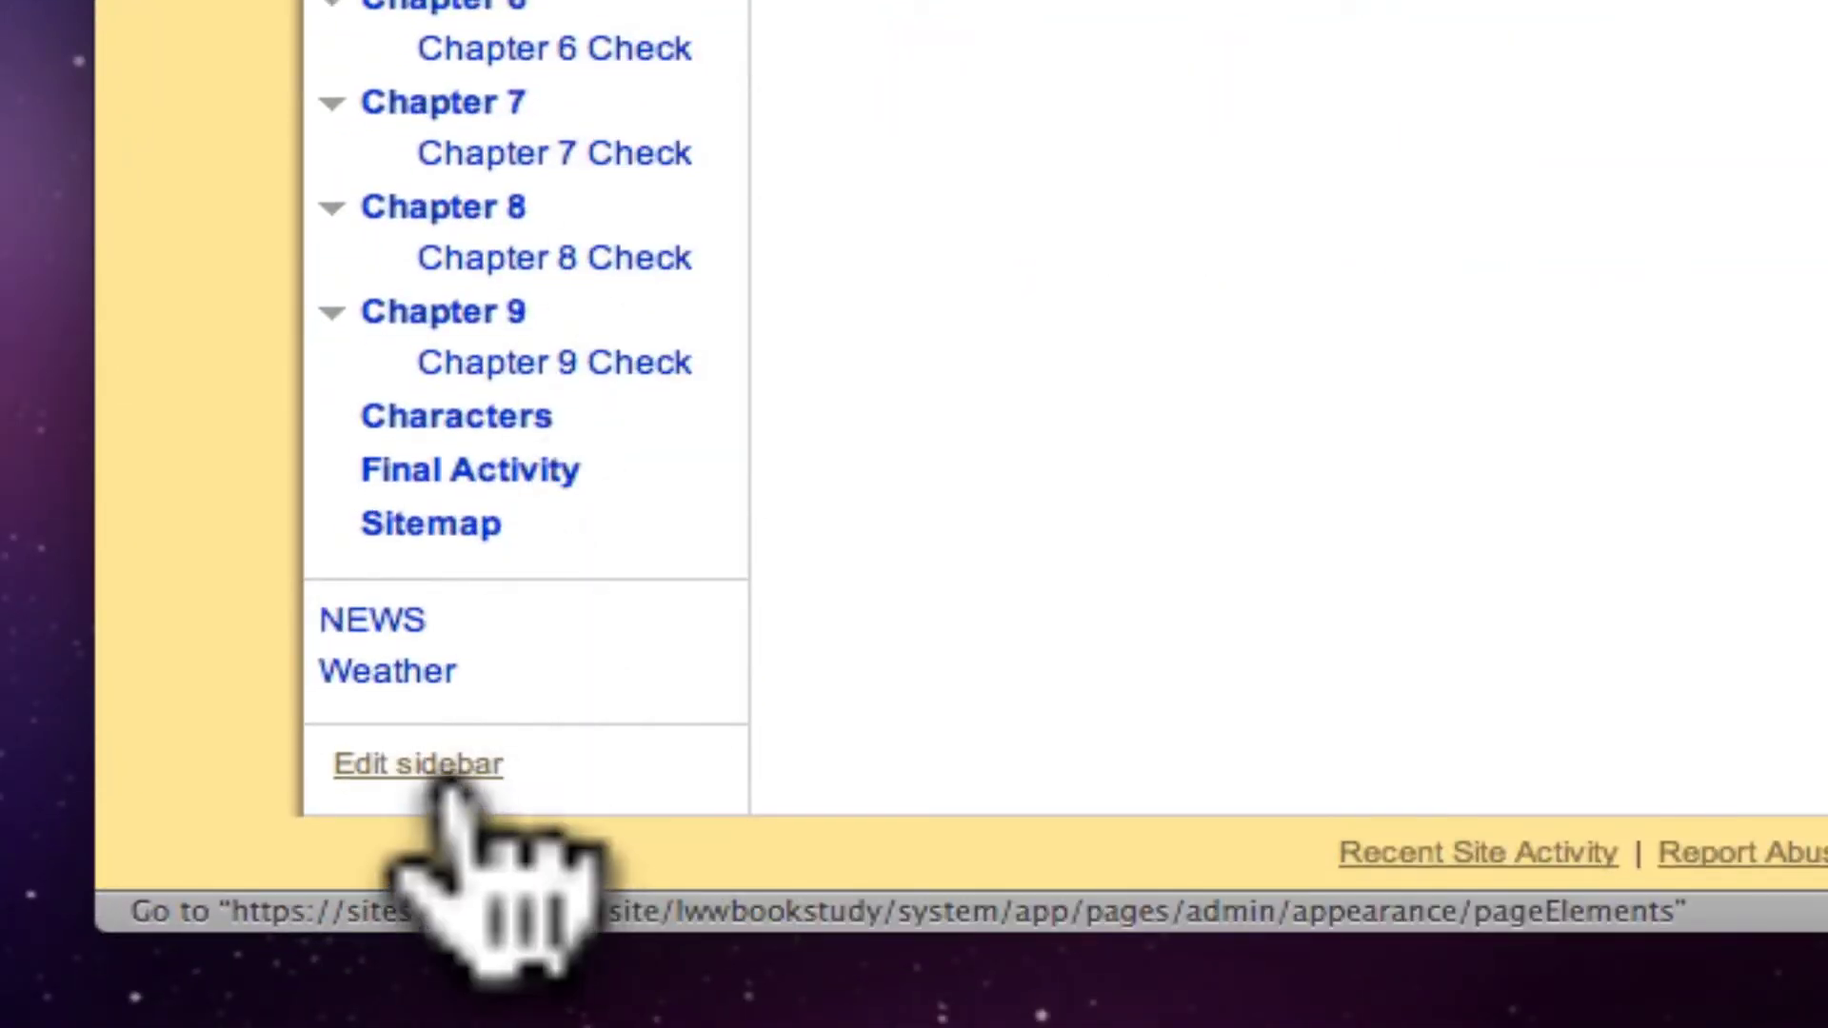
click(434, 766)
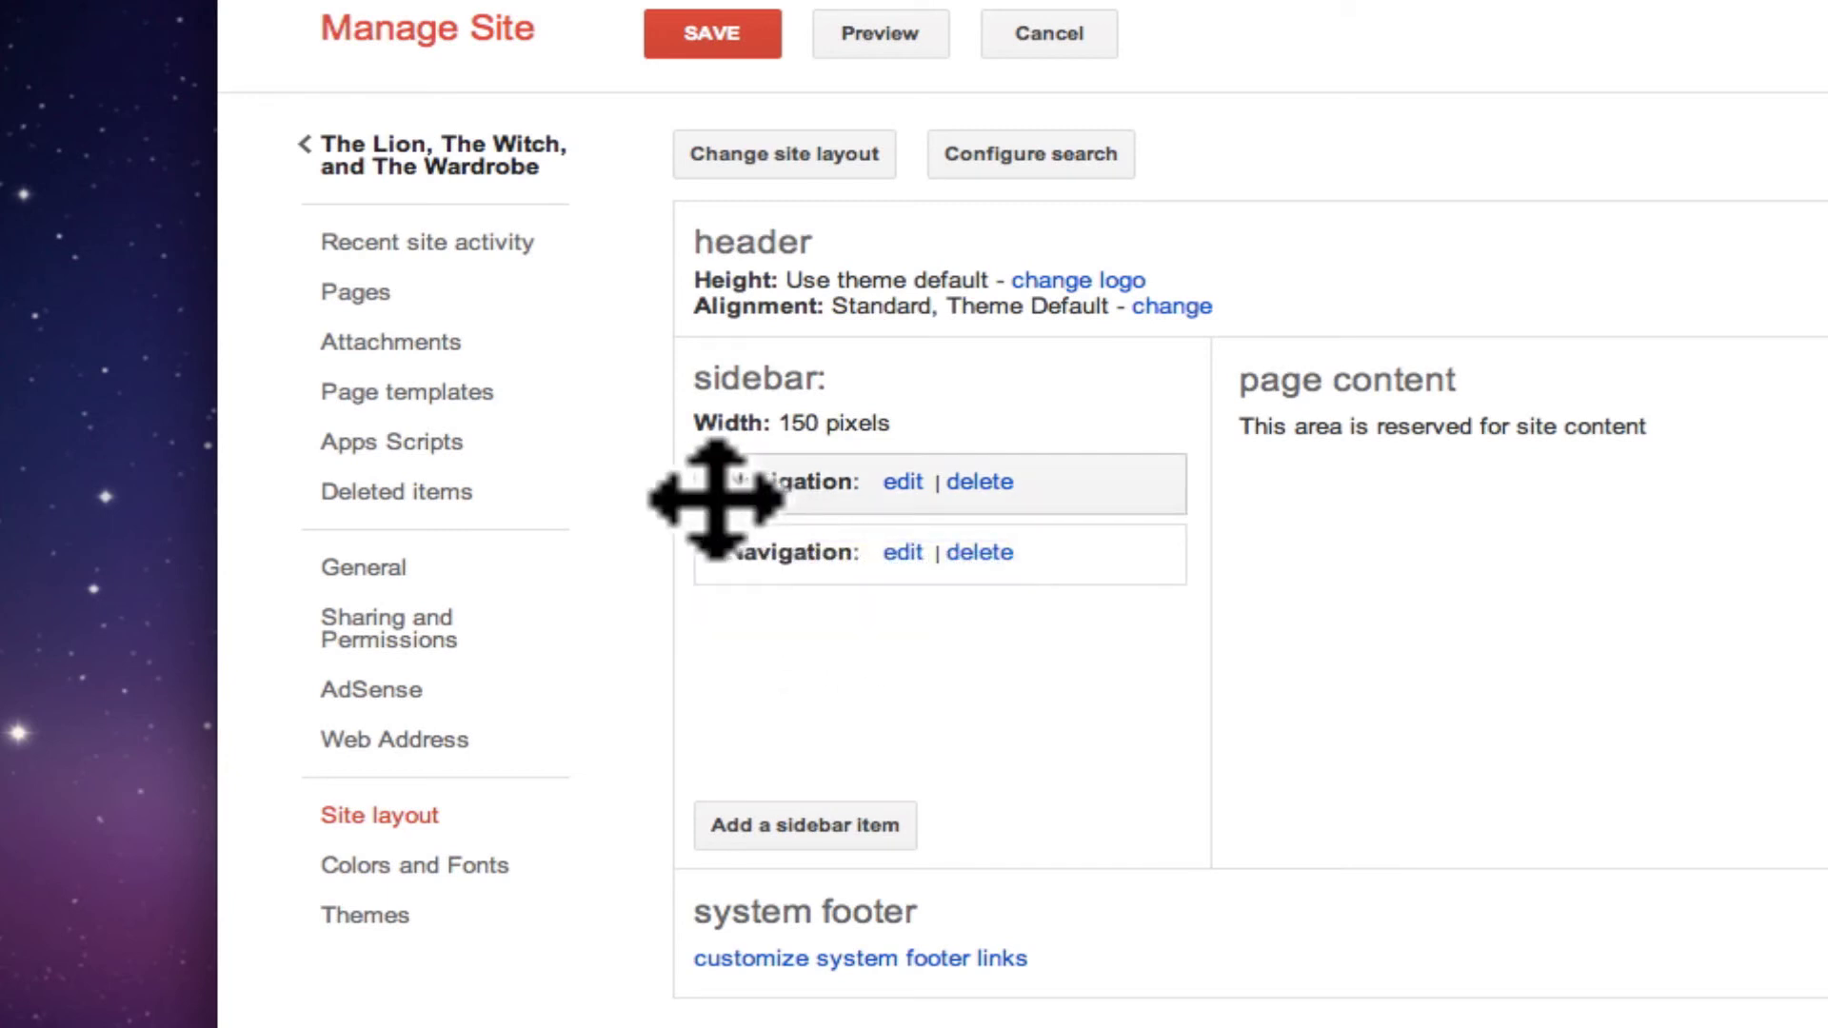
click(903, 482)
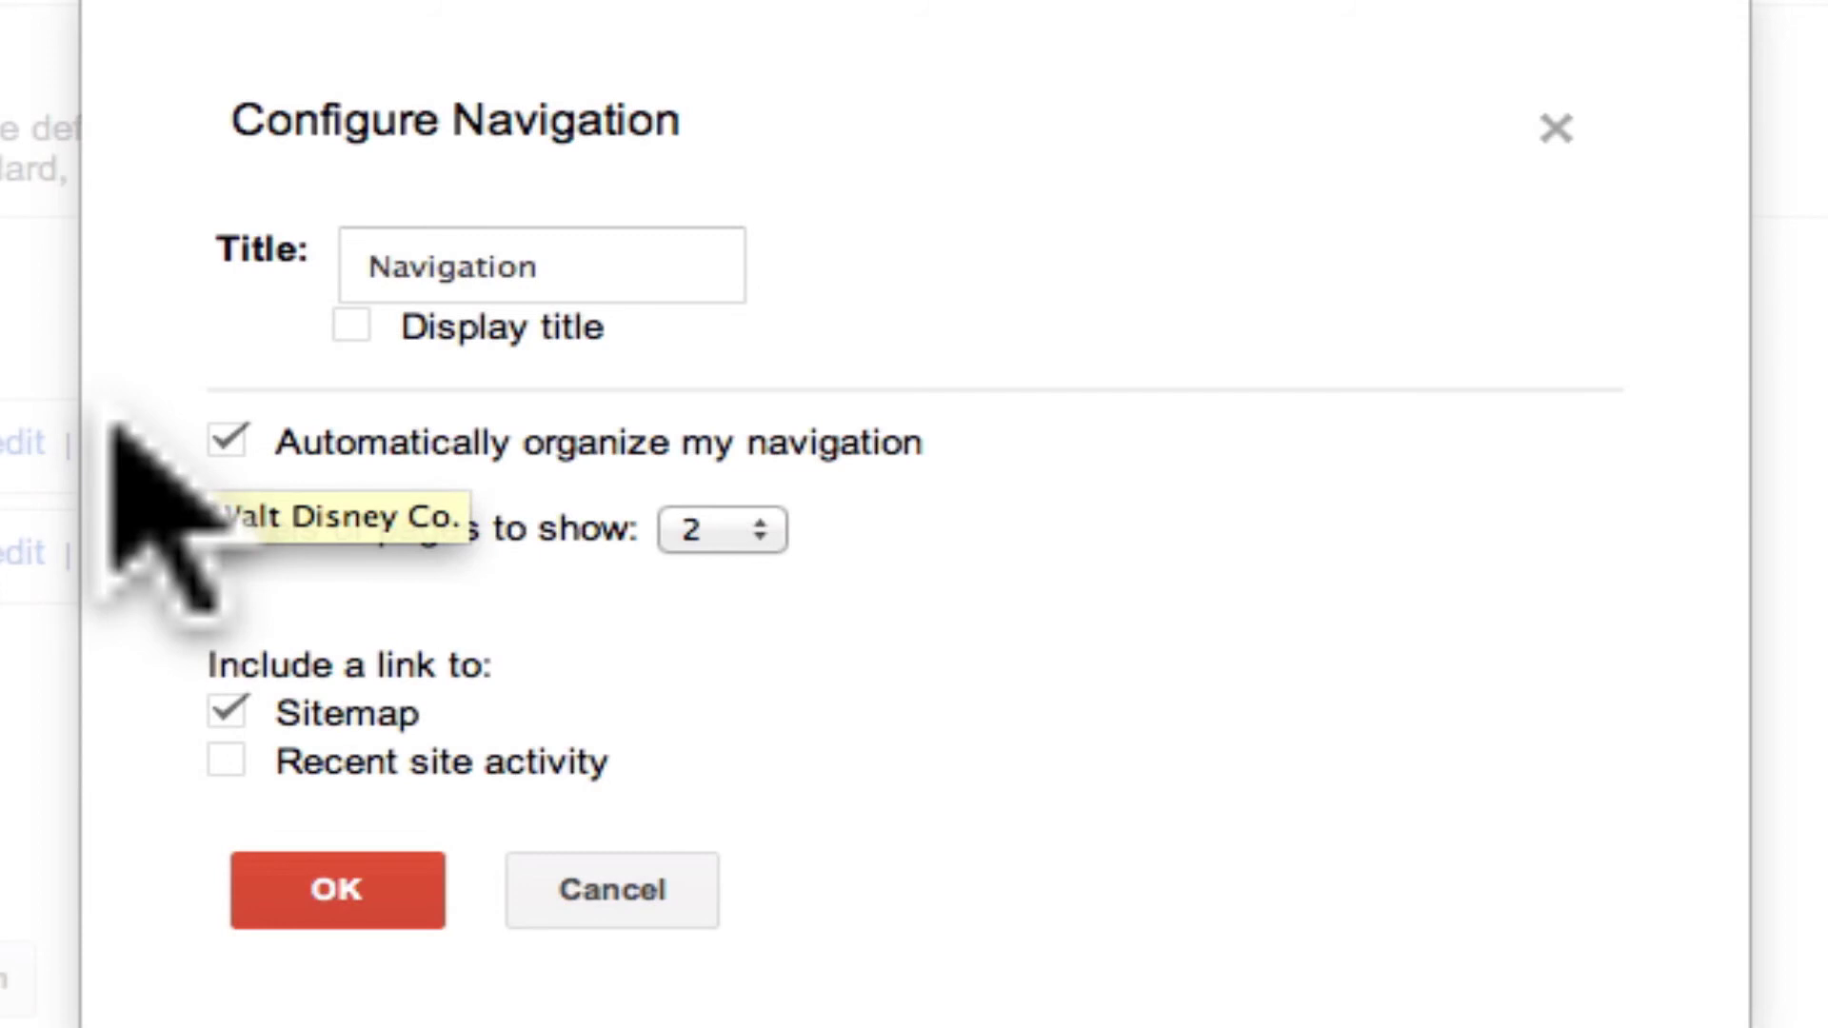
click(226, 442)
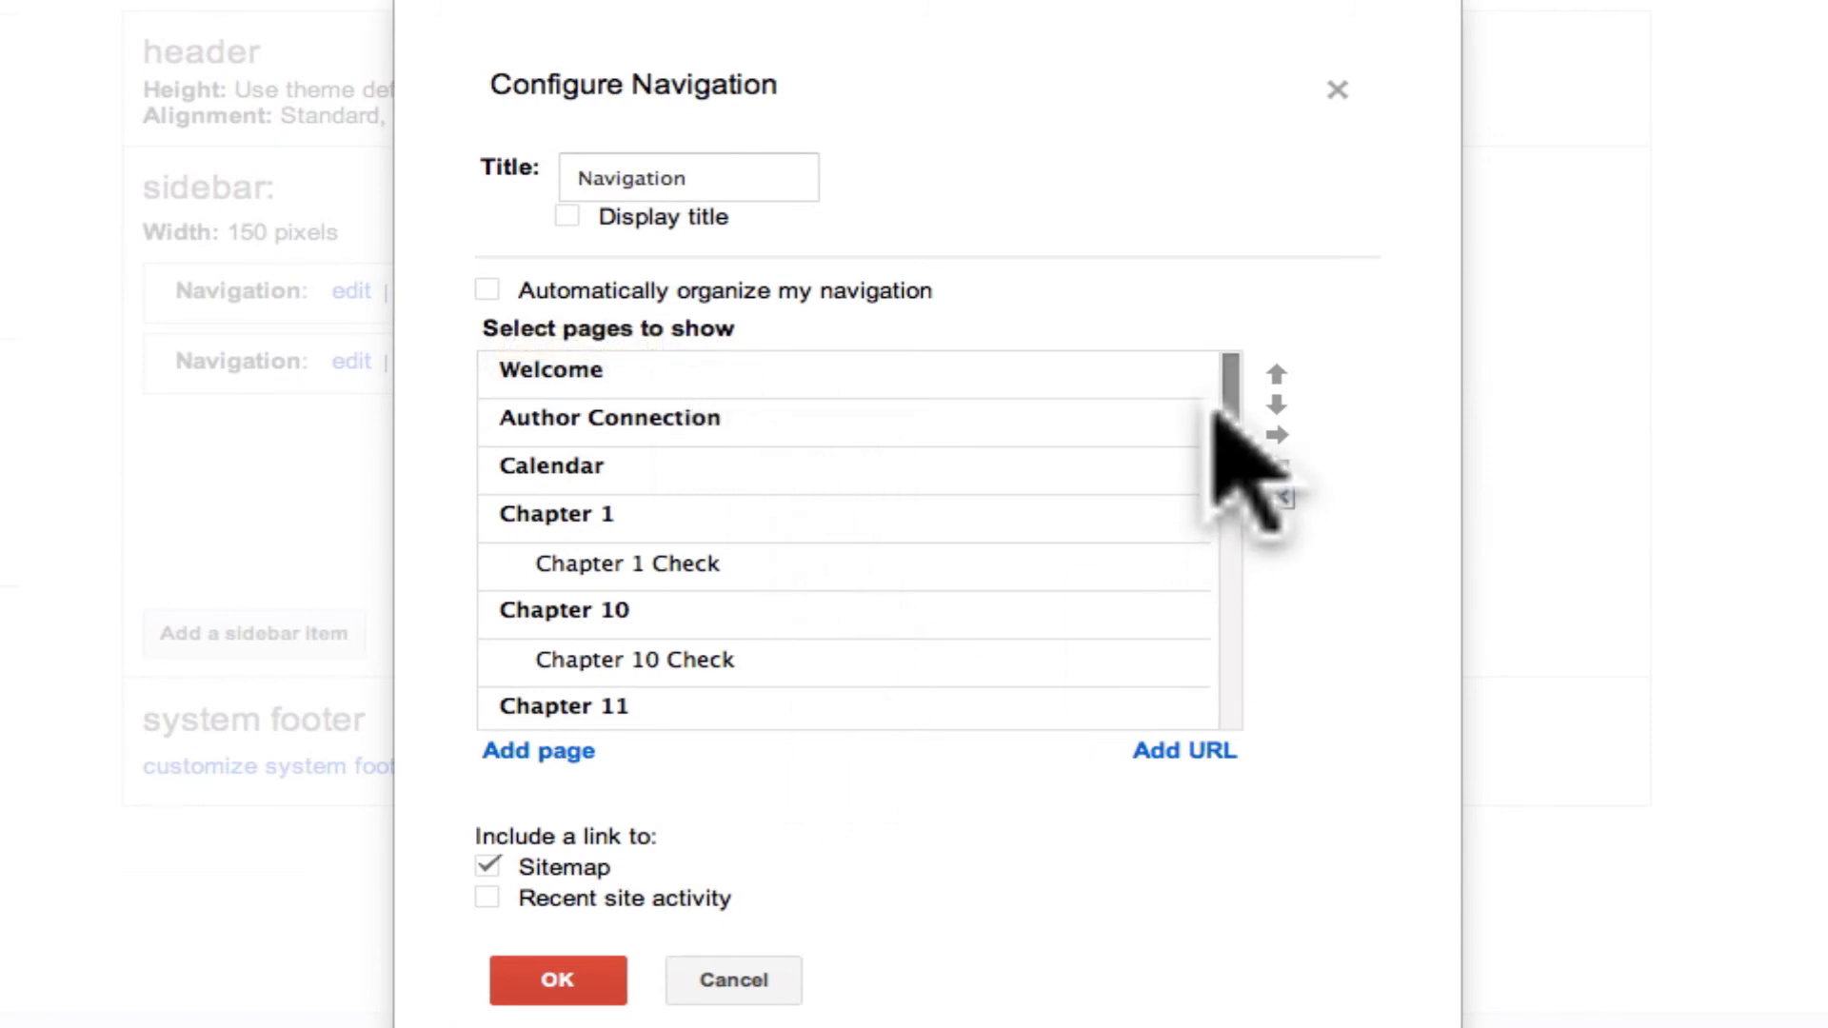
- Move Chapter 2 with its Chapter 2 Check subpage up the page list, directly after Chapter 1 Check
mouse_move(1228, 404)
mouse_down()
mouse_move(1228, 610)
mouse_move(1226, 376)
mouse_up()
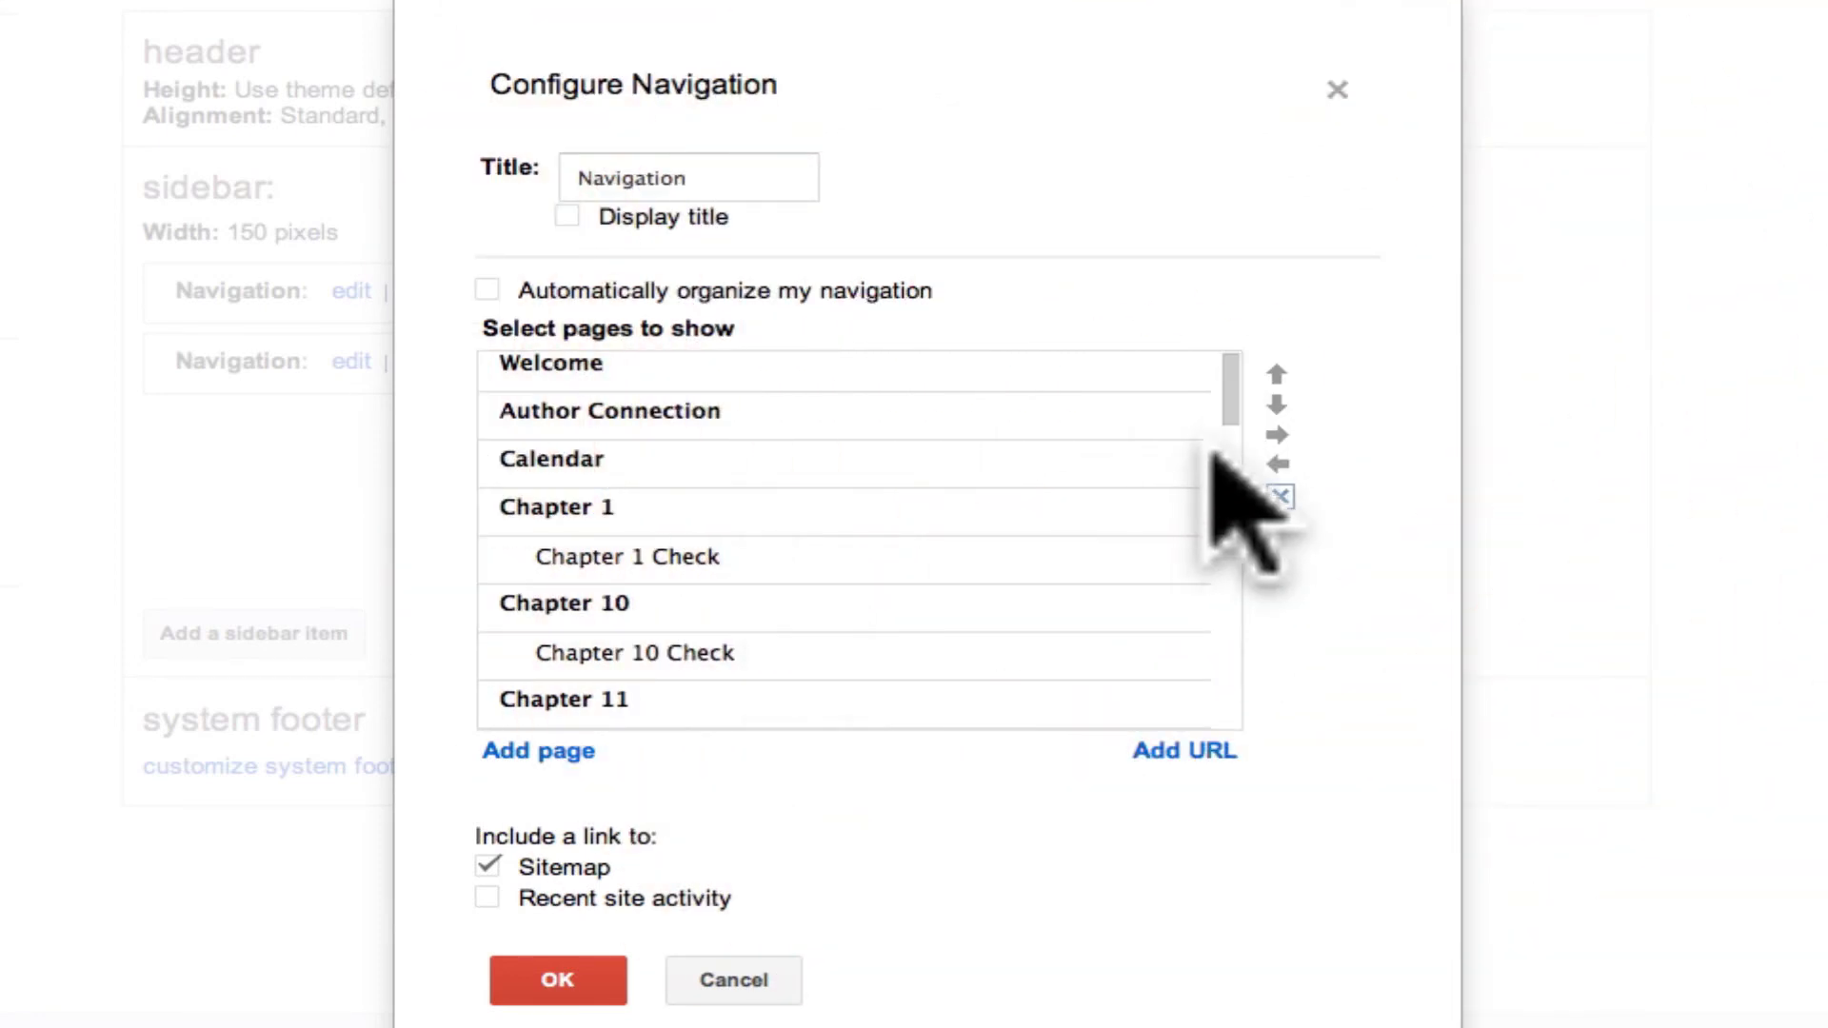
drag(1230, 419, 1232, 619)
click(825, 426)
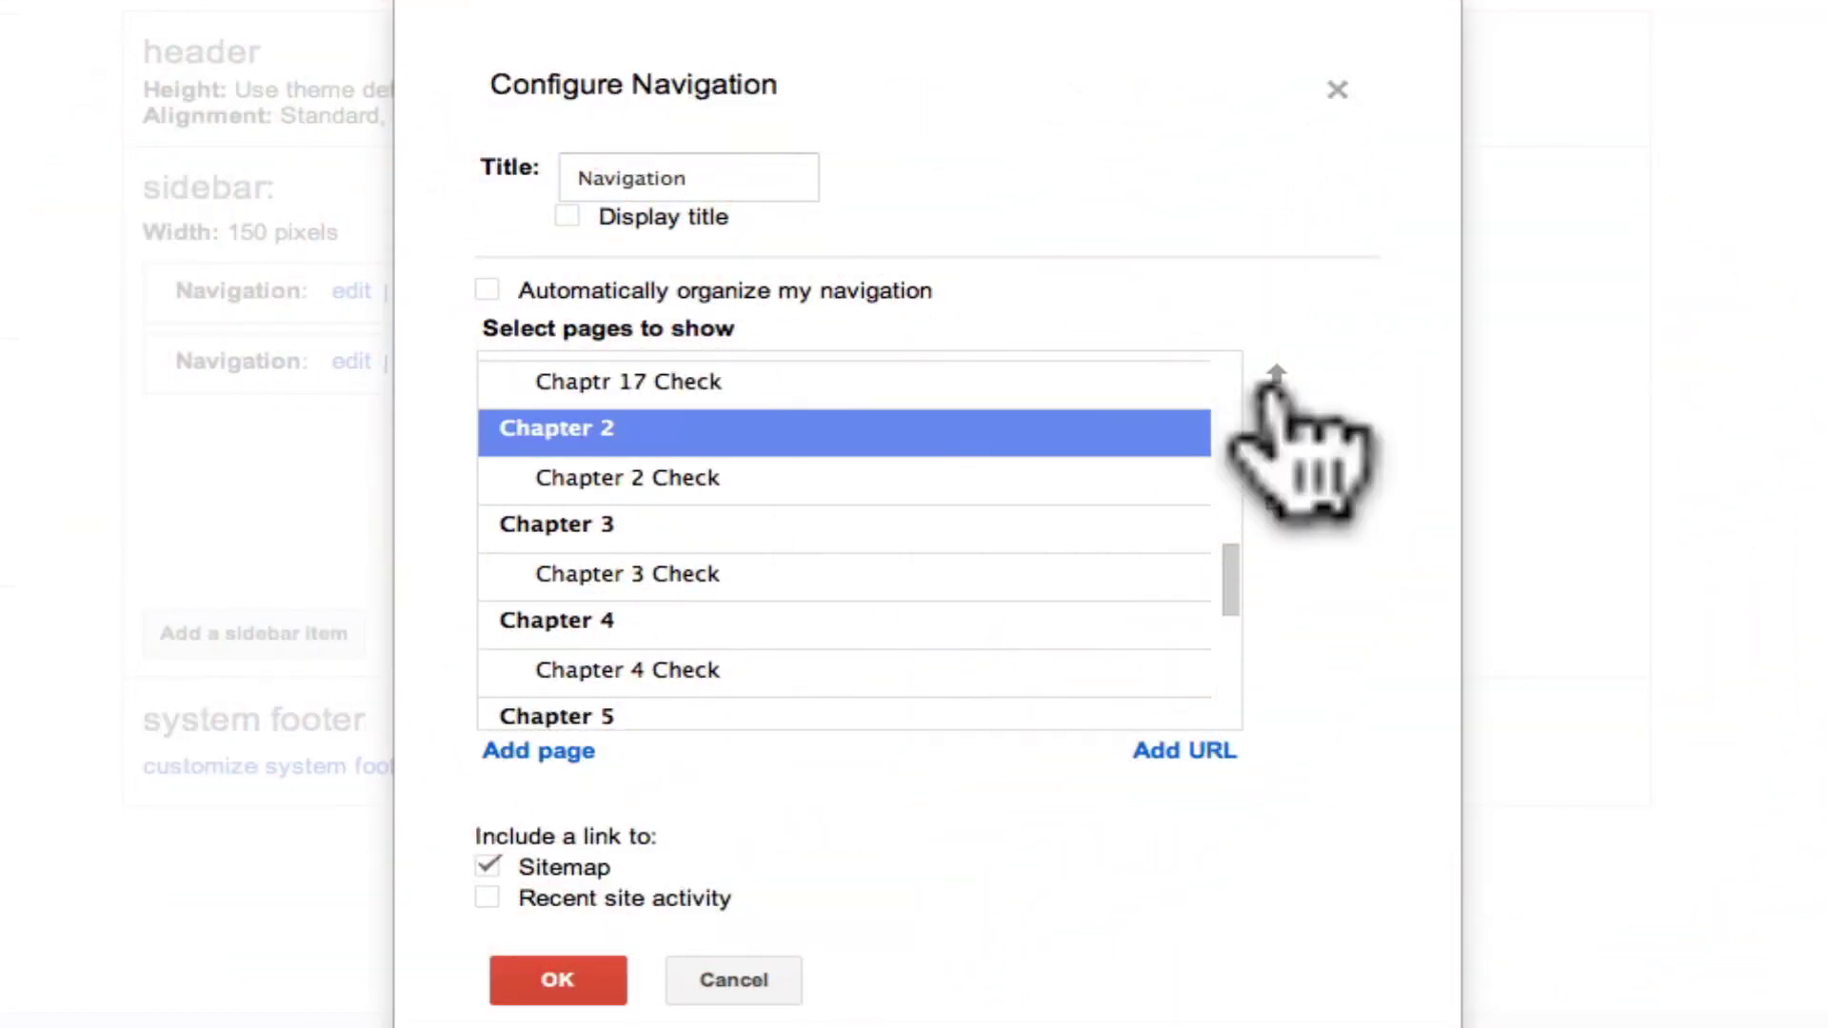
click(1274, 379)
click(1274, 379)
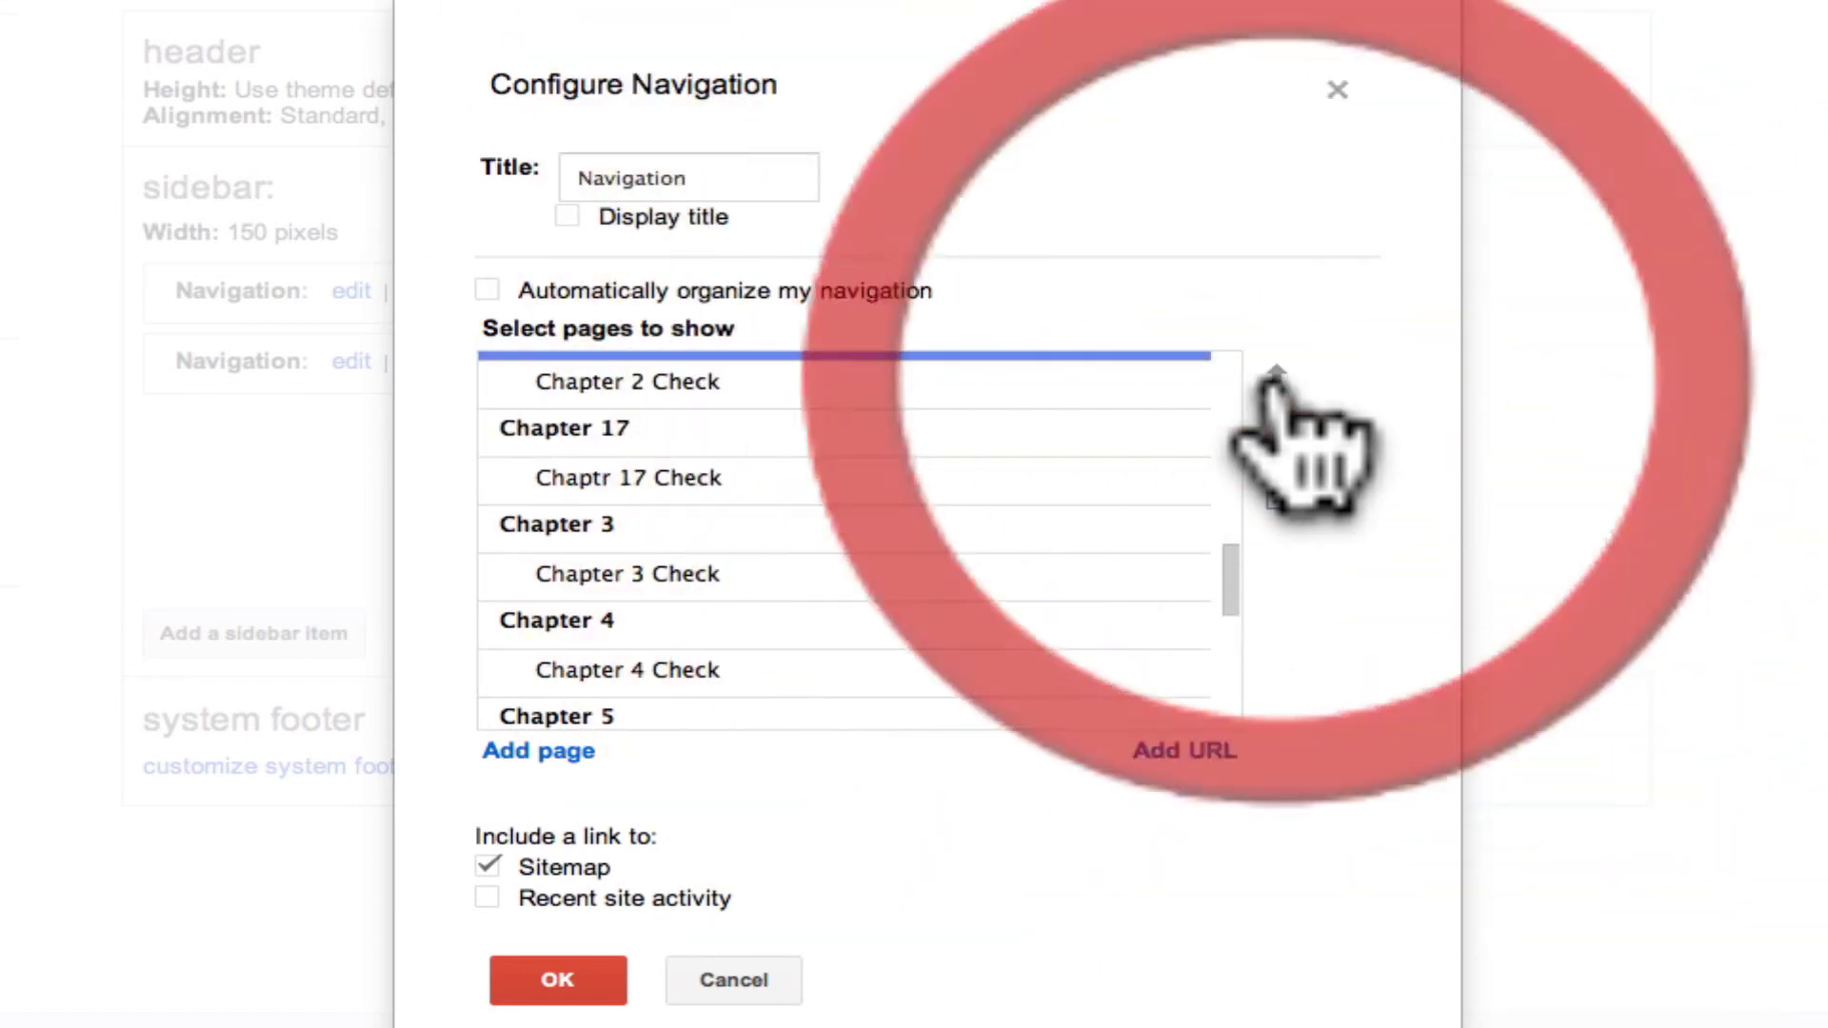
click(1274, 379)
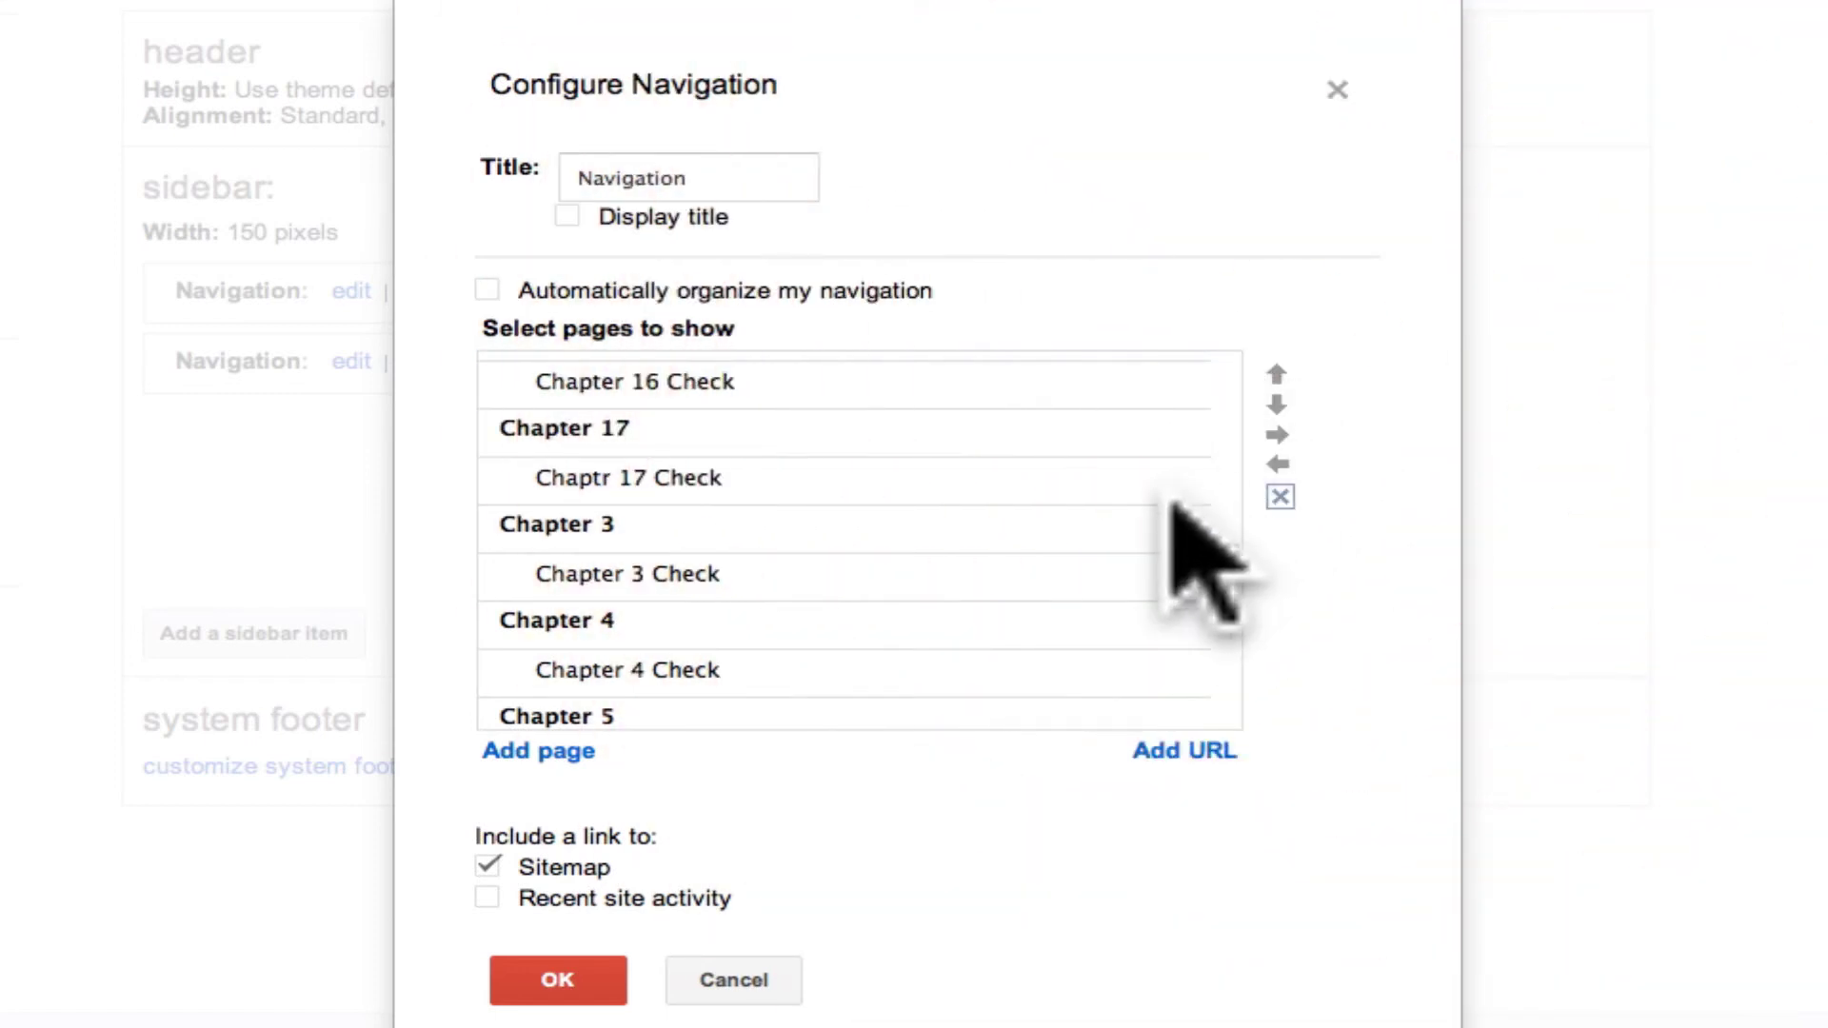
scroll(1175, 514, up, 2)
scroll(1176, 509, up, 3)
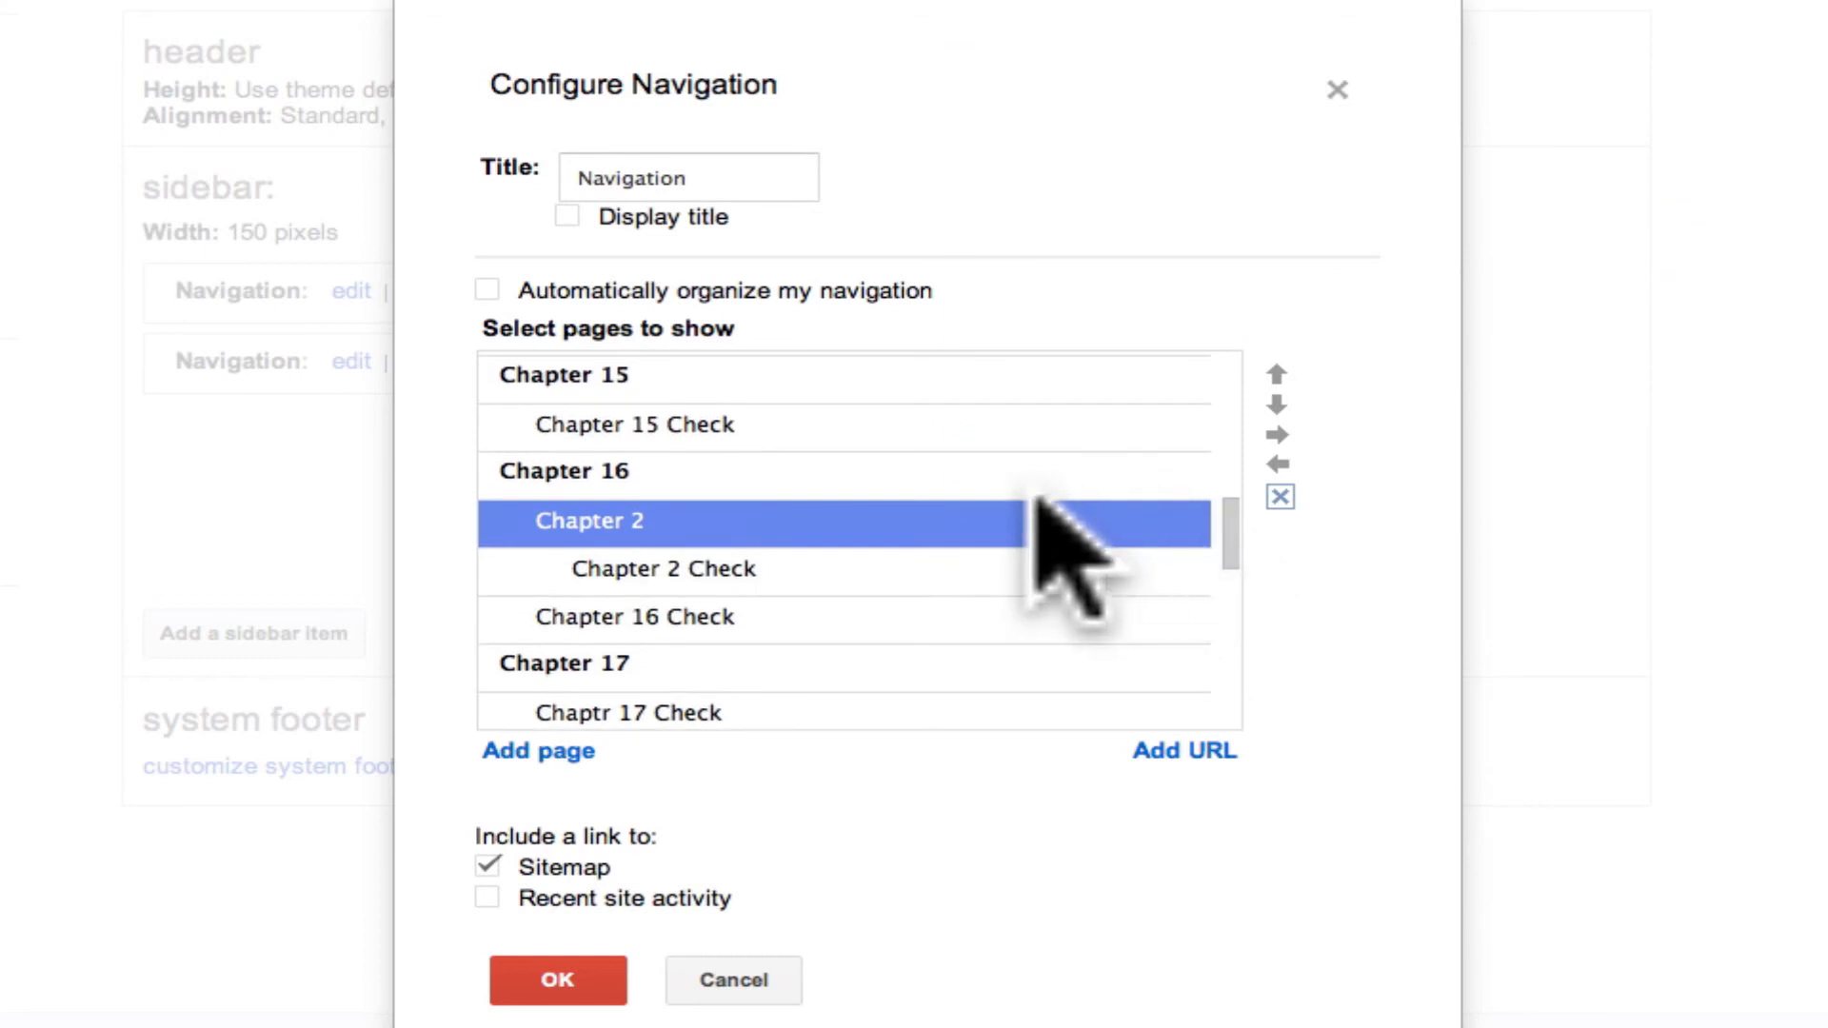
scroll(986, 534, up, 2)
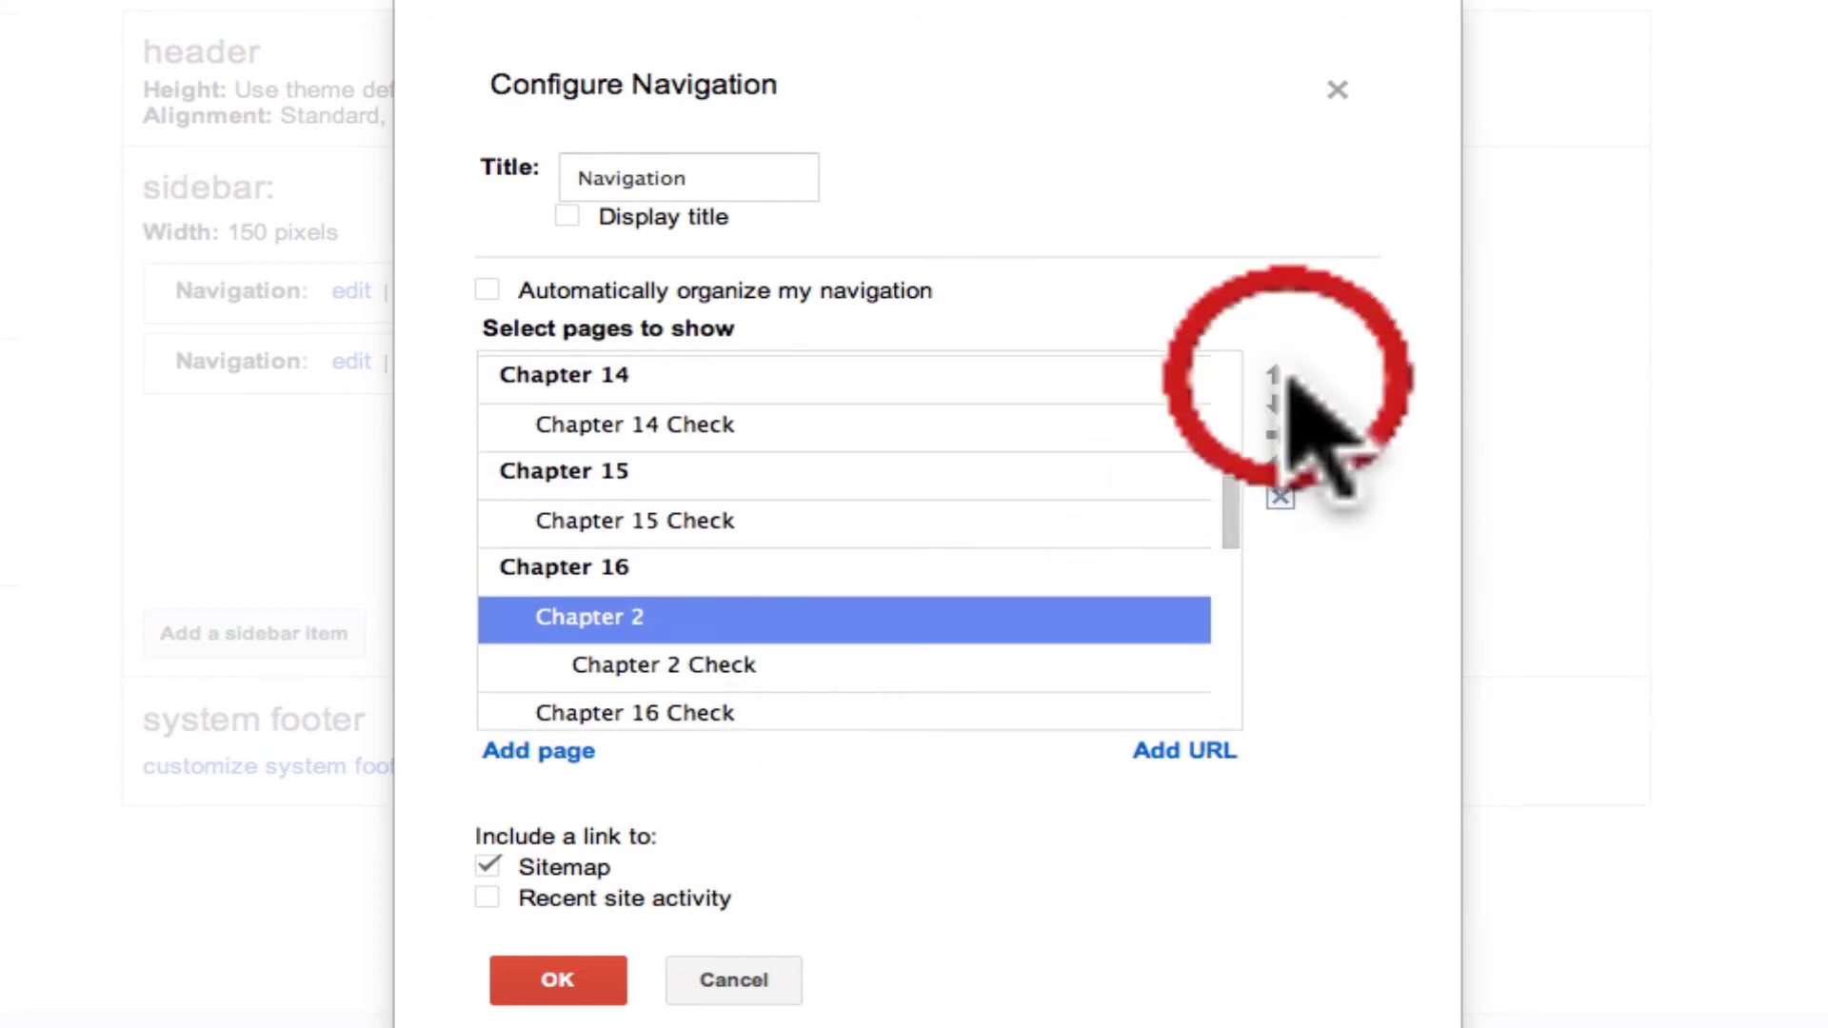
click(1273, 374)
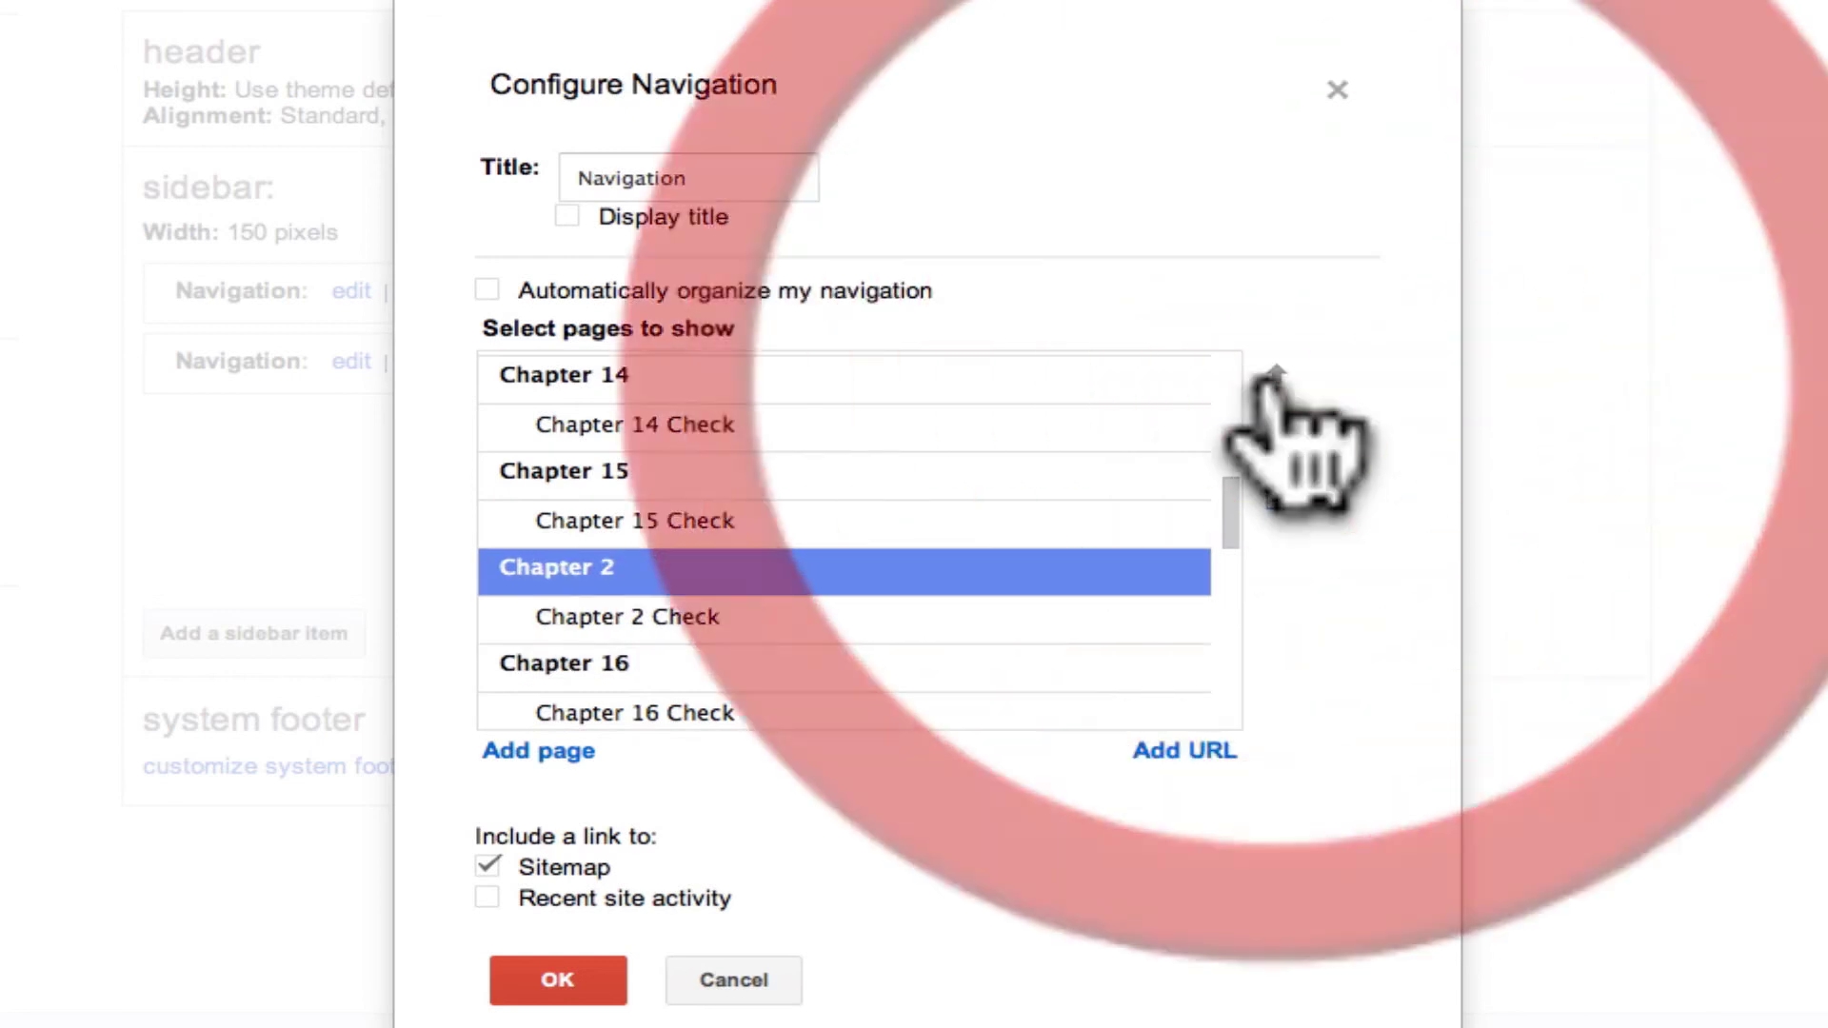
click(1273, 373)
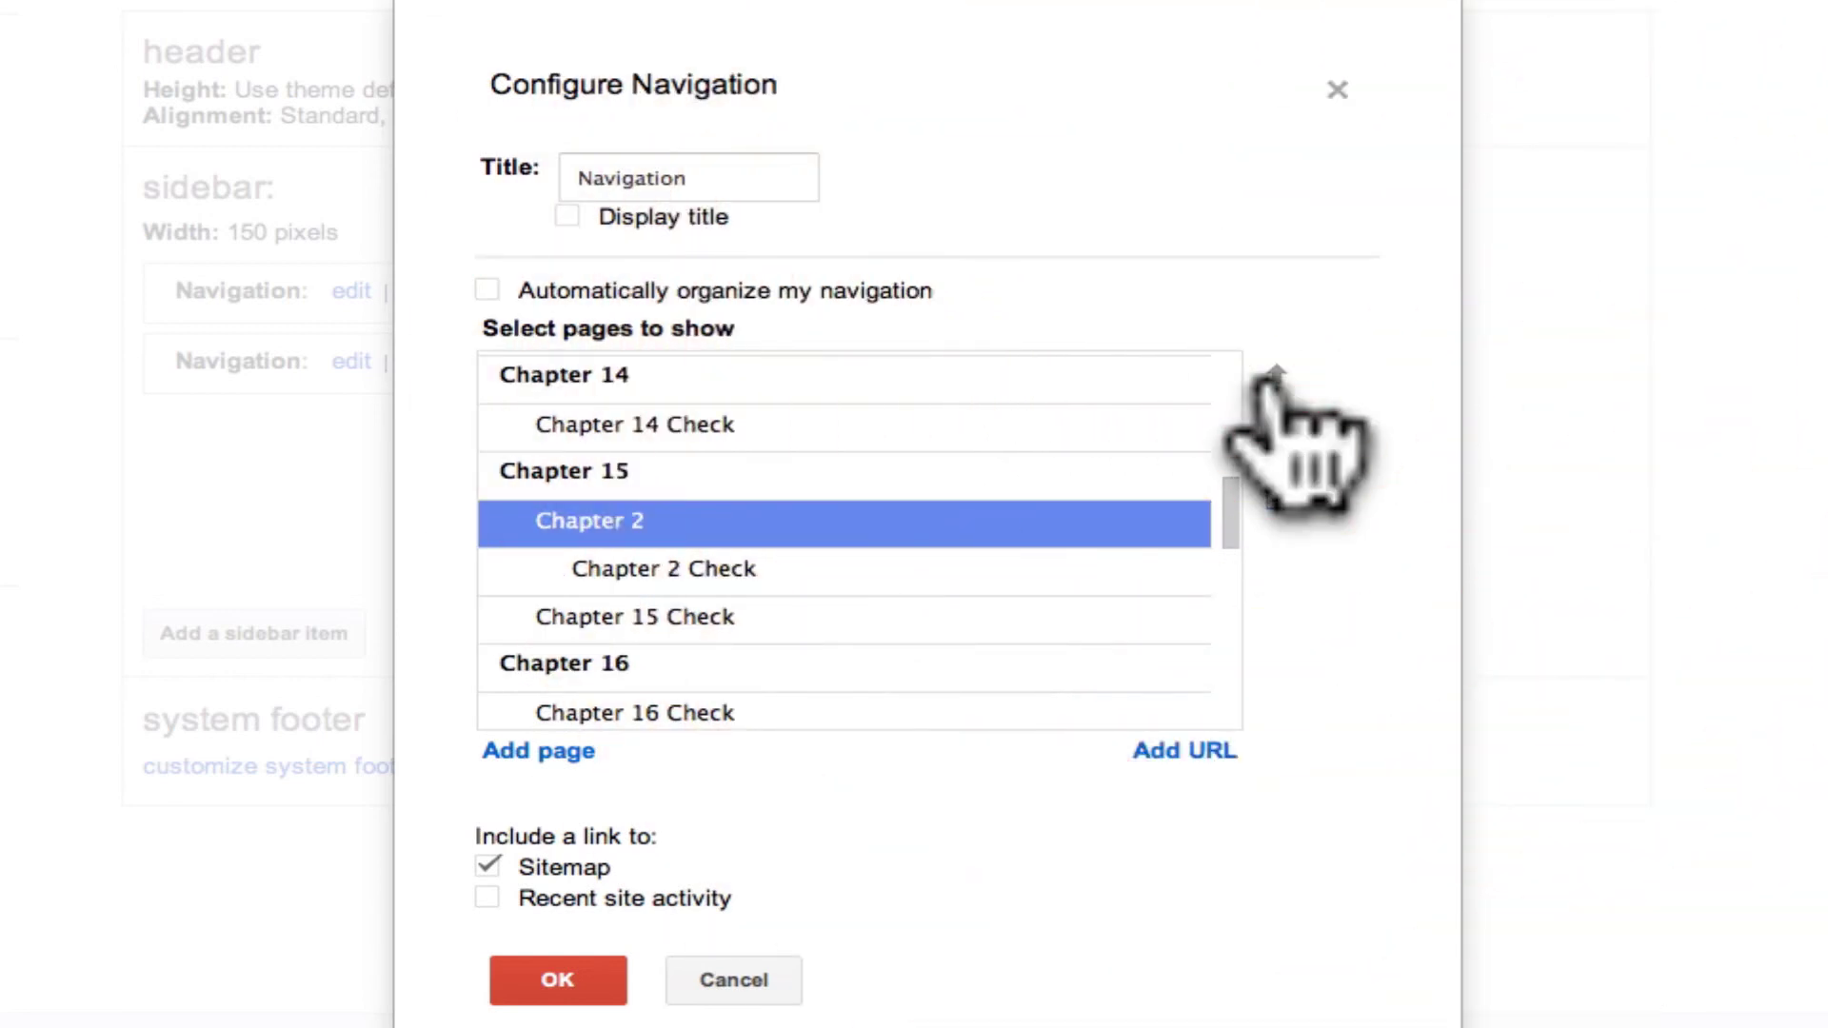
click(1273, 373)
click(1273, 373)
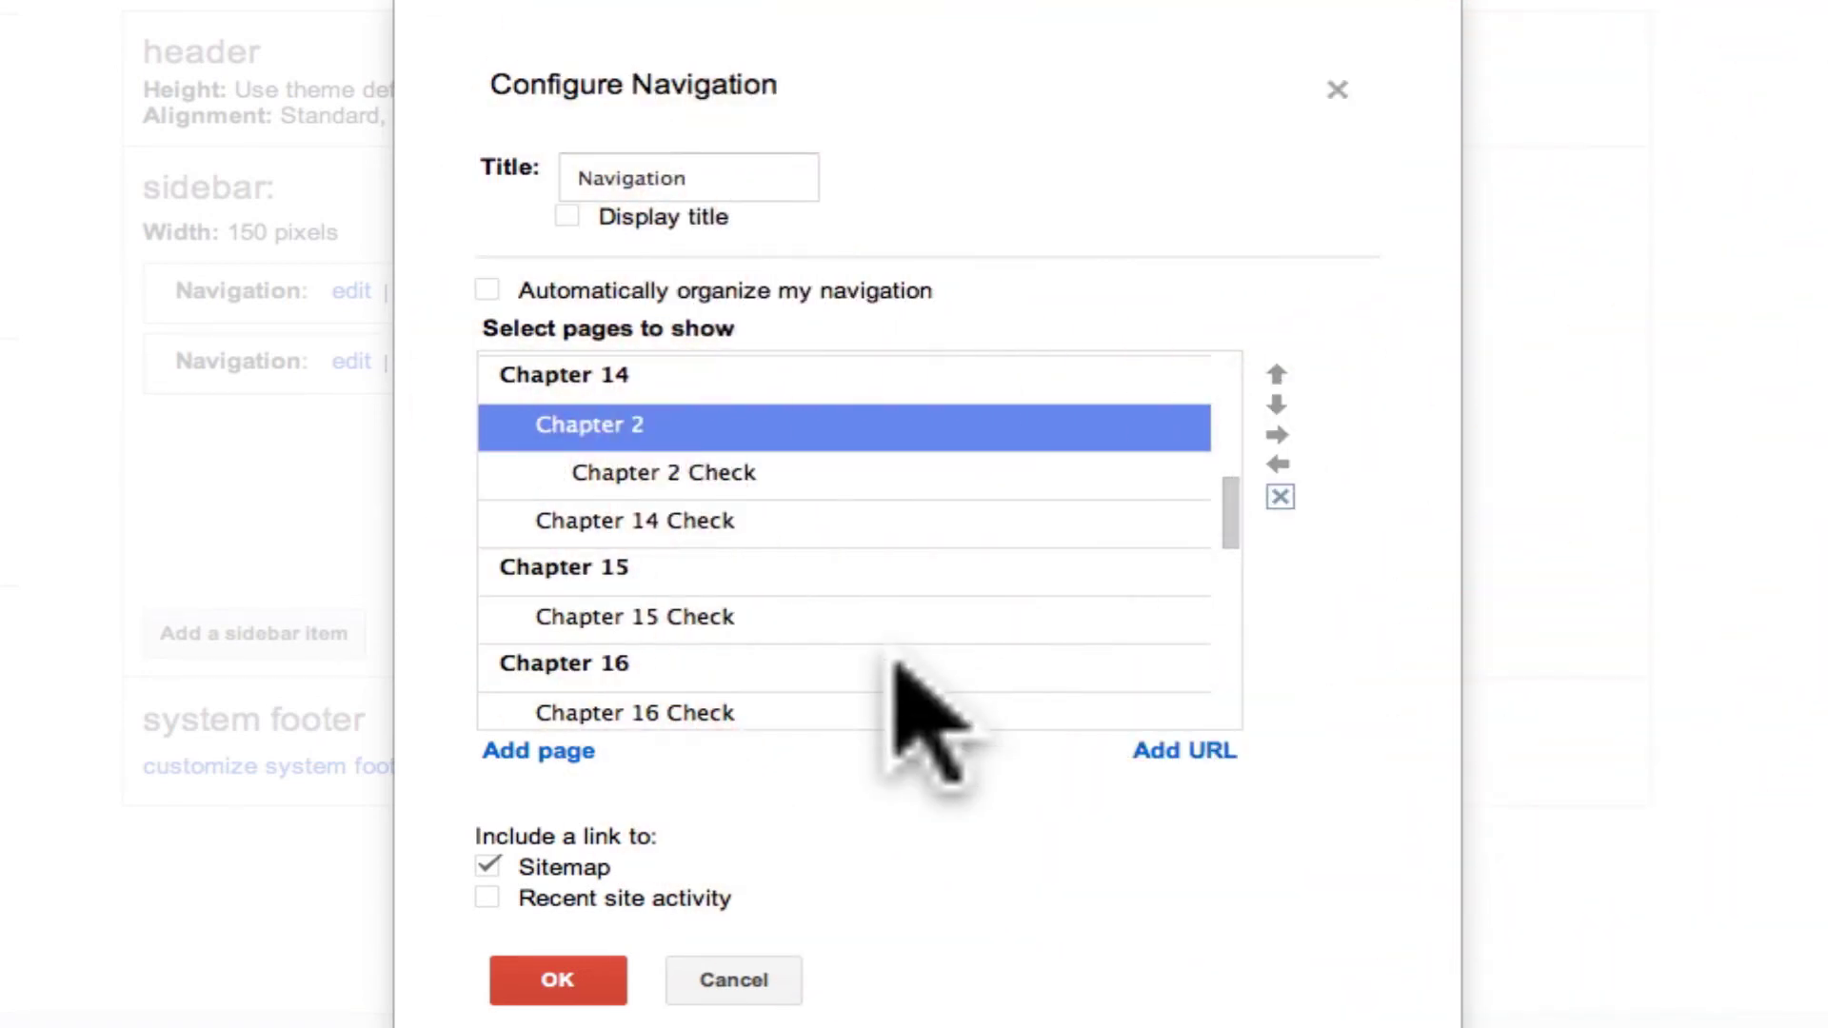
scroll(914, 680, up, 3)
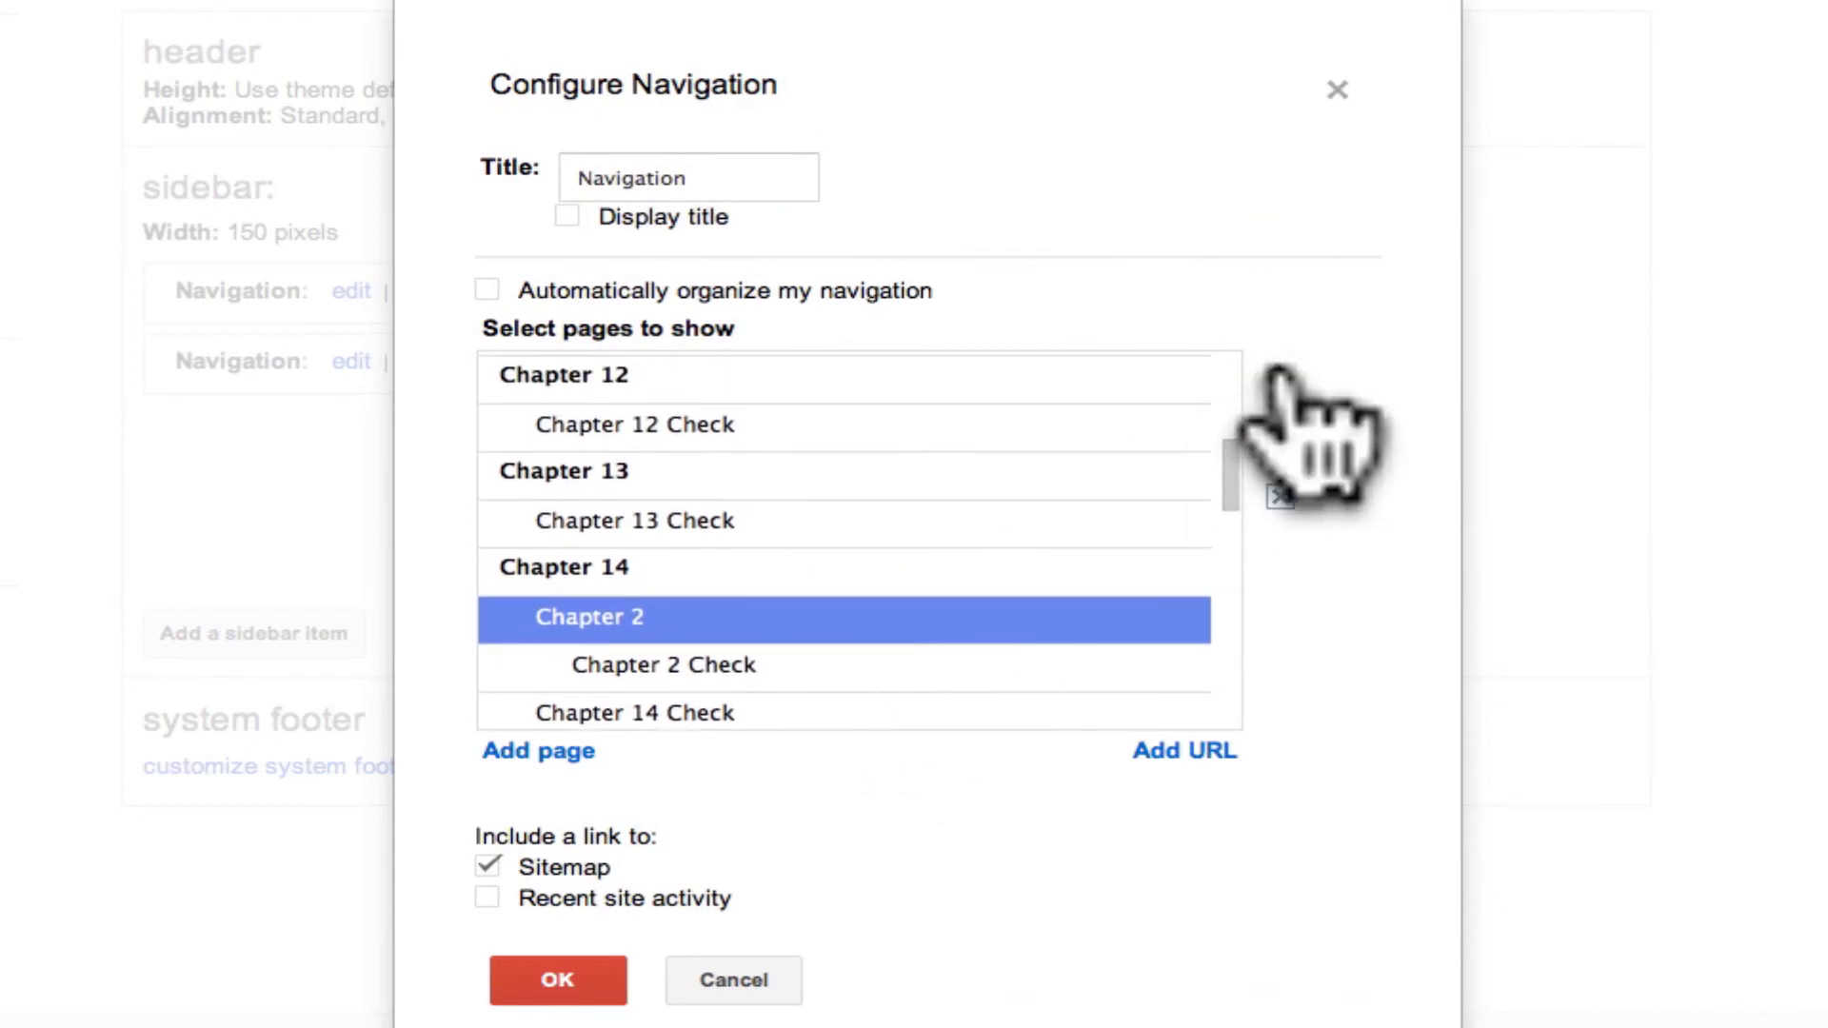
click(1276, 374)
click(1276, 374)
click(1275, 374)
click(1276, 374)
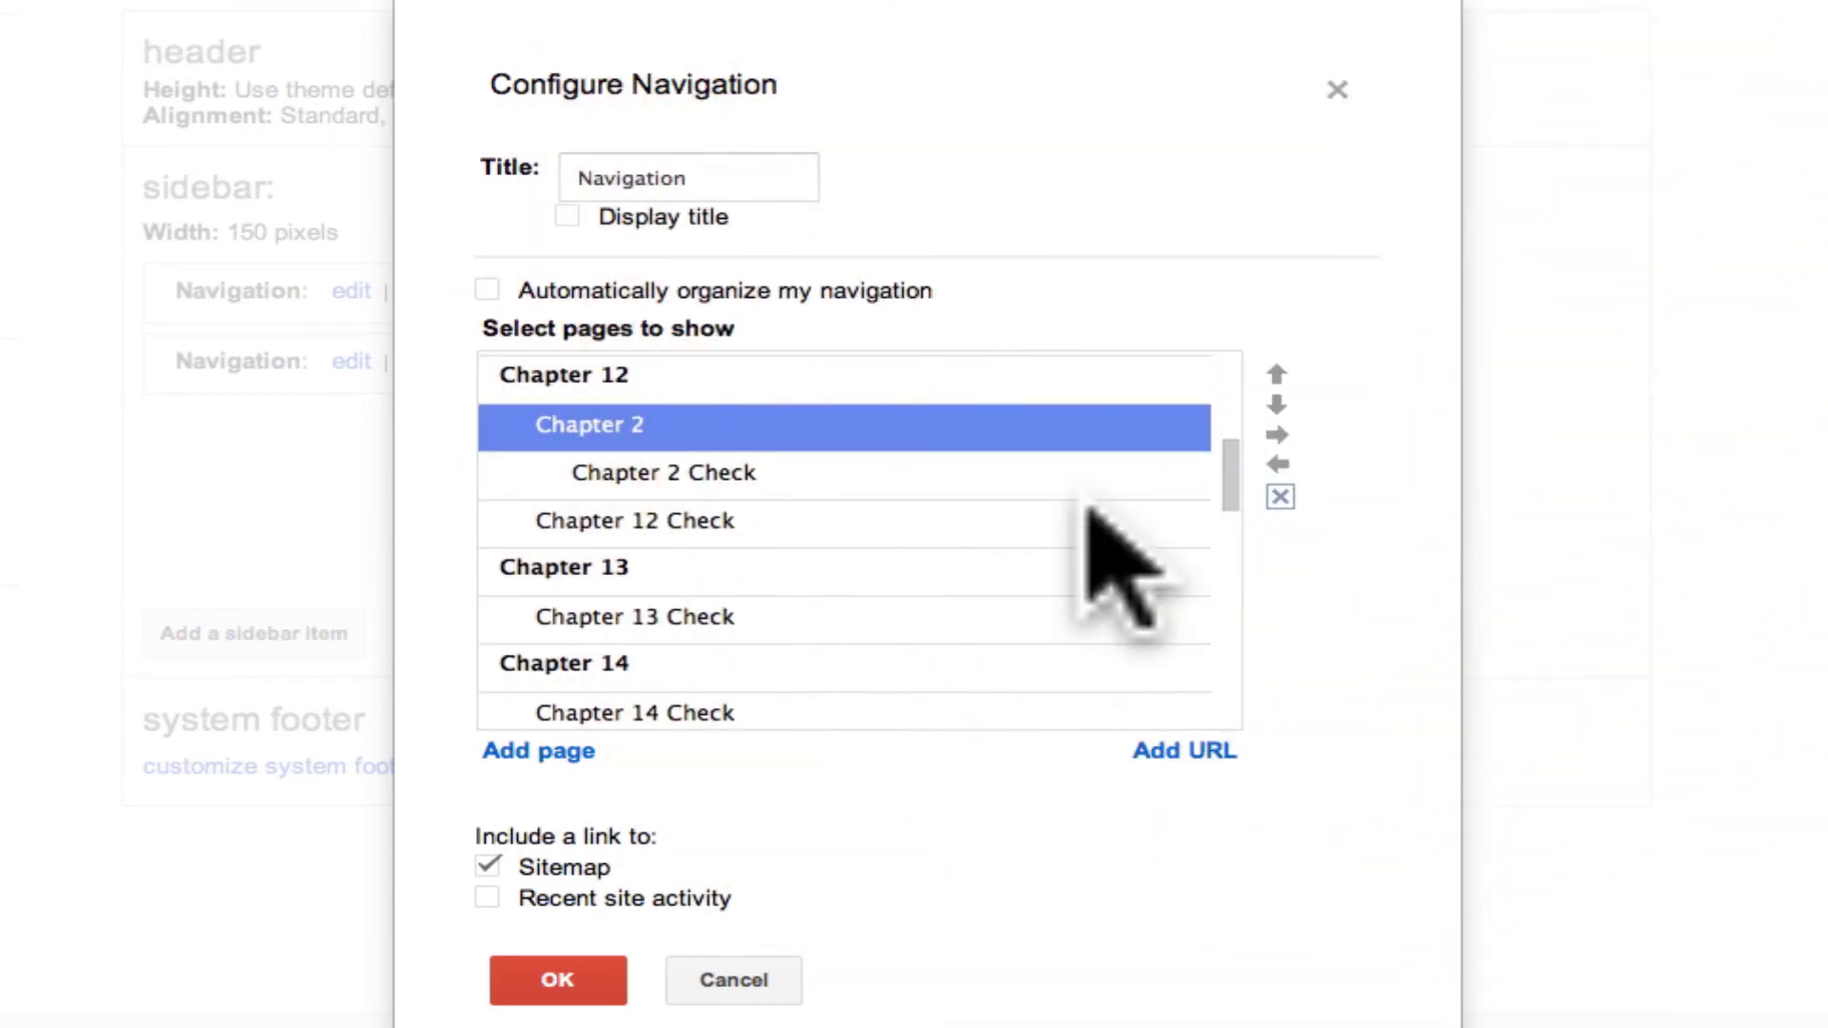
scroll(1090, 514, up, 5)
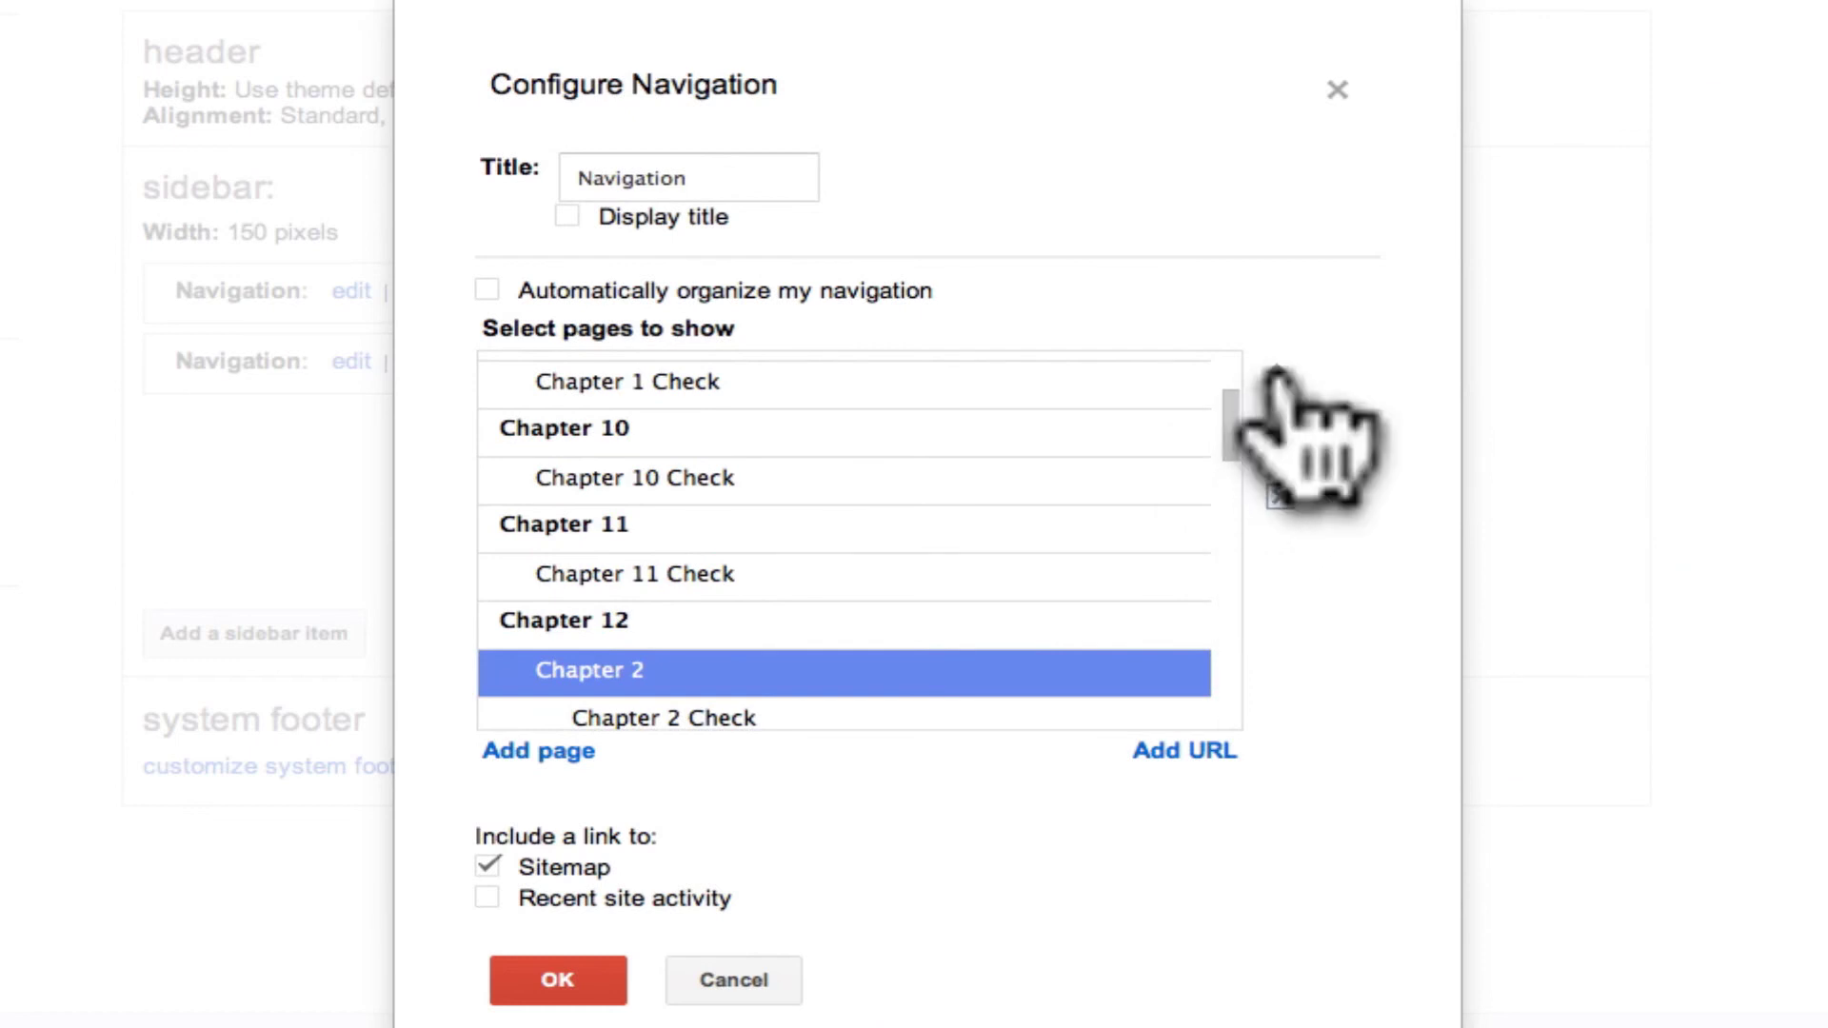
click(1275, 374)
click(1276, 374)
click(1276, 374)
click(1273, 375)
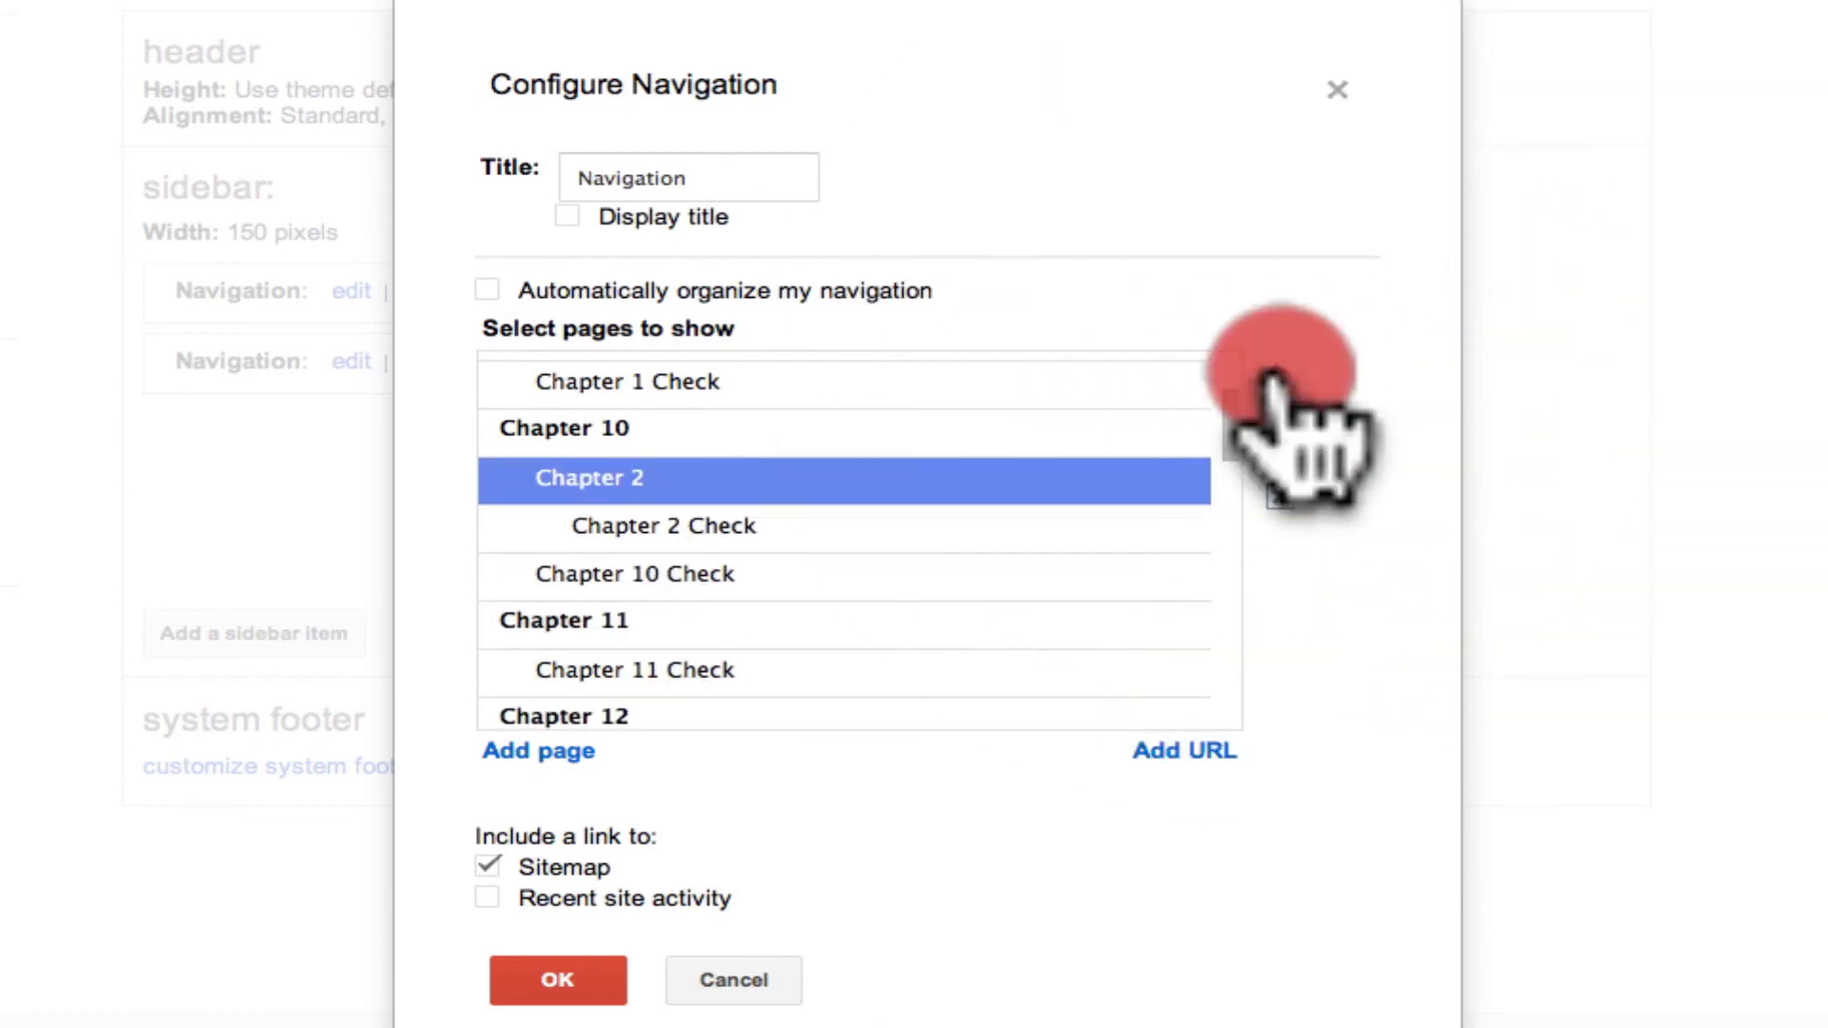
click(1276, 374)
scroll(1086, 543, up, 3)
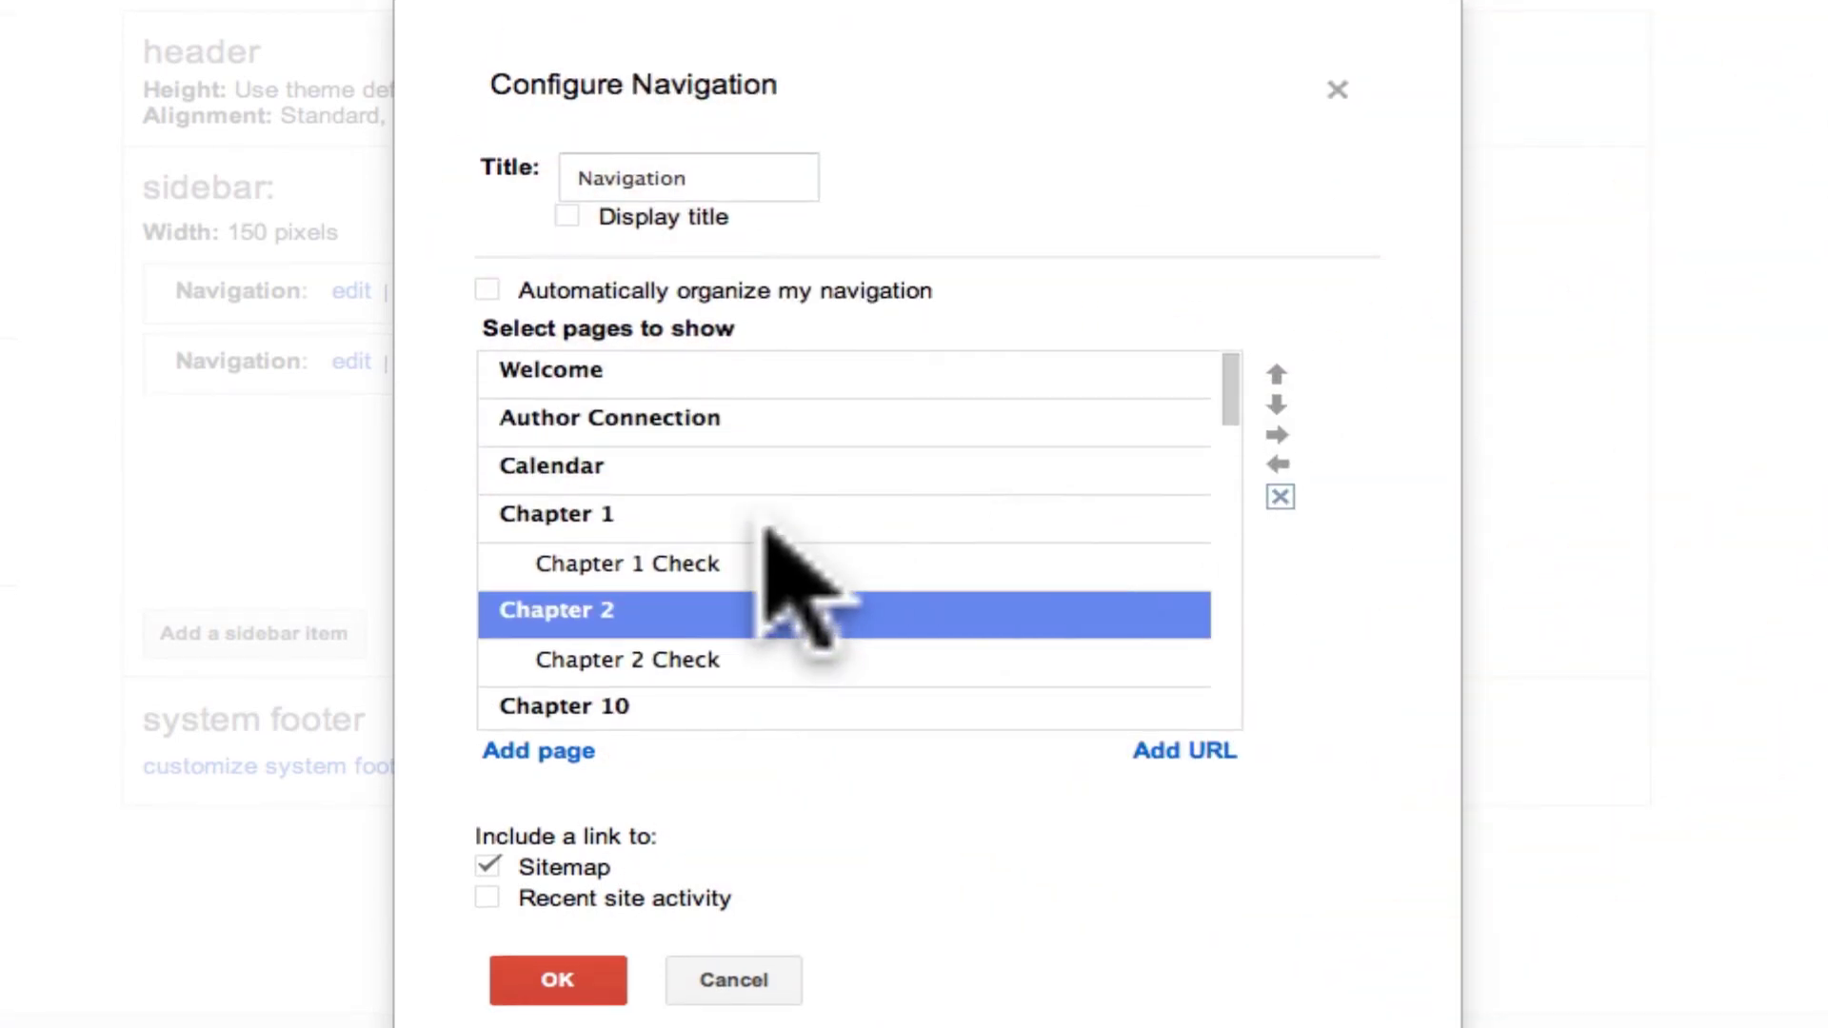
click(588, 515)
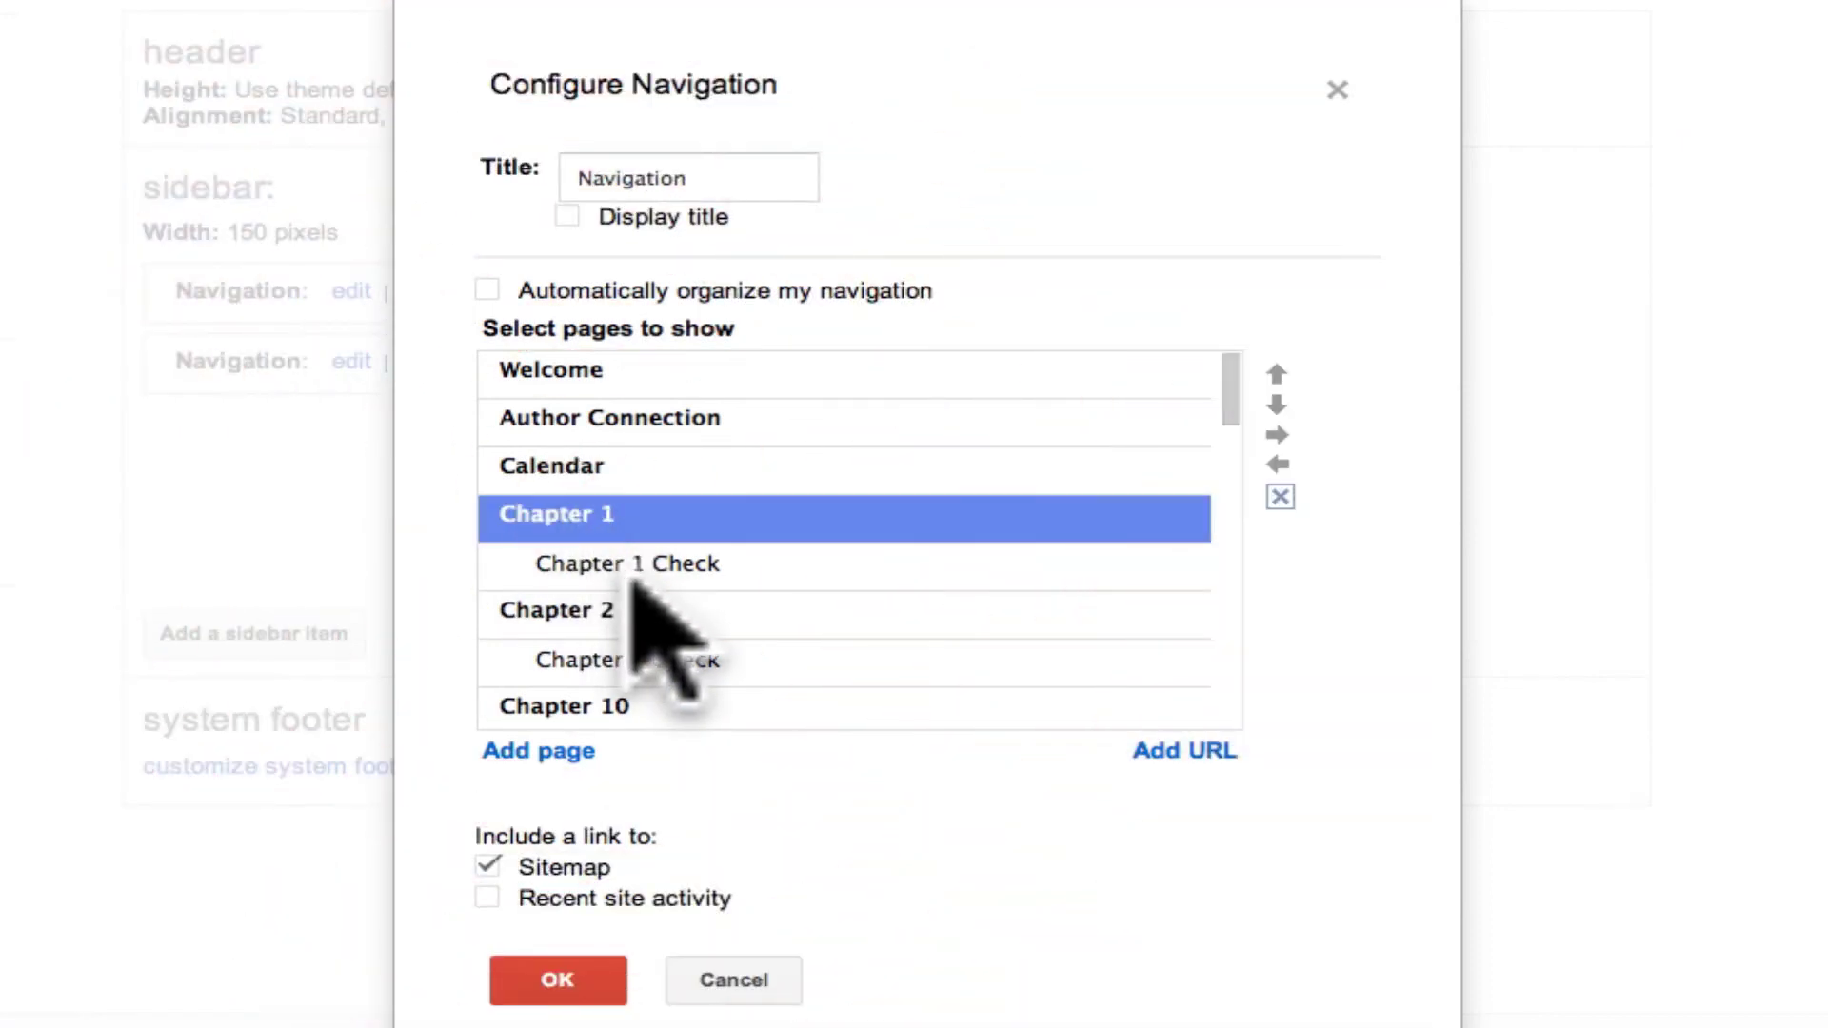
- Apply the manual page order to the first Navigation element and save the site layout
click(640, 568)
click(633, 612)
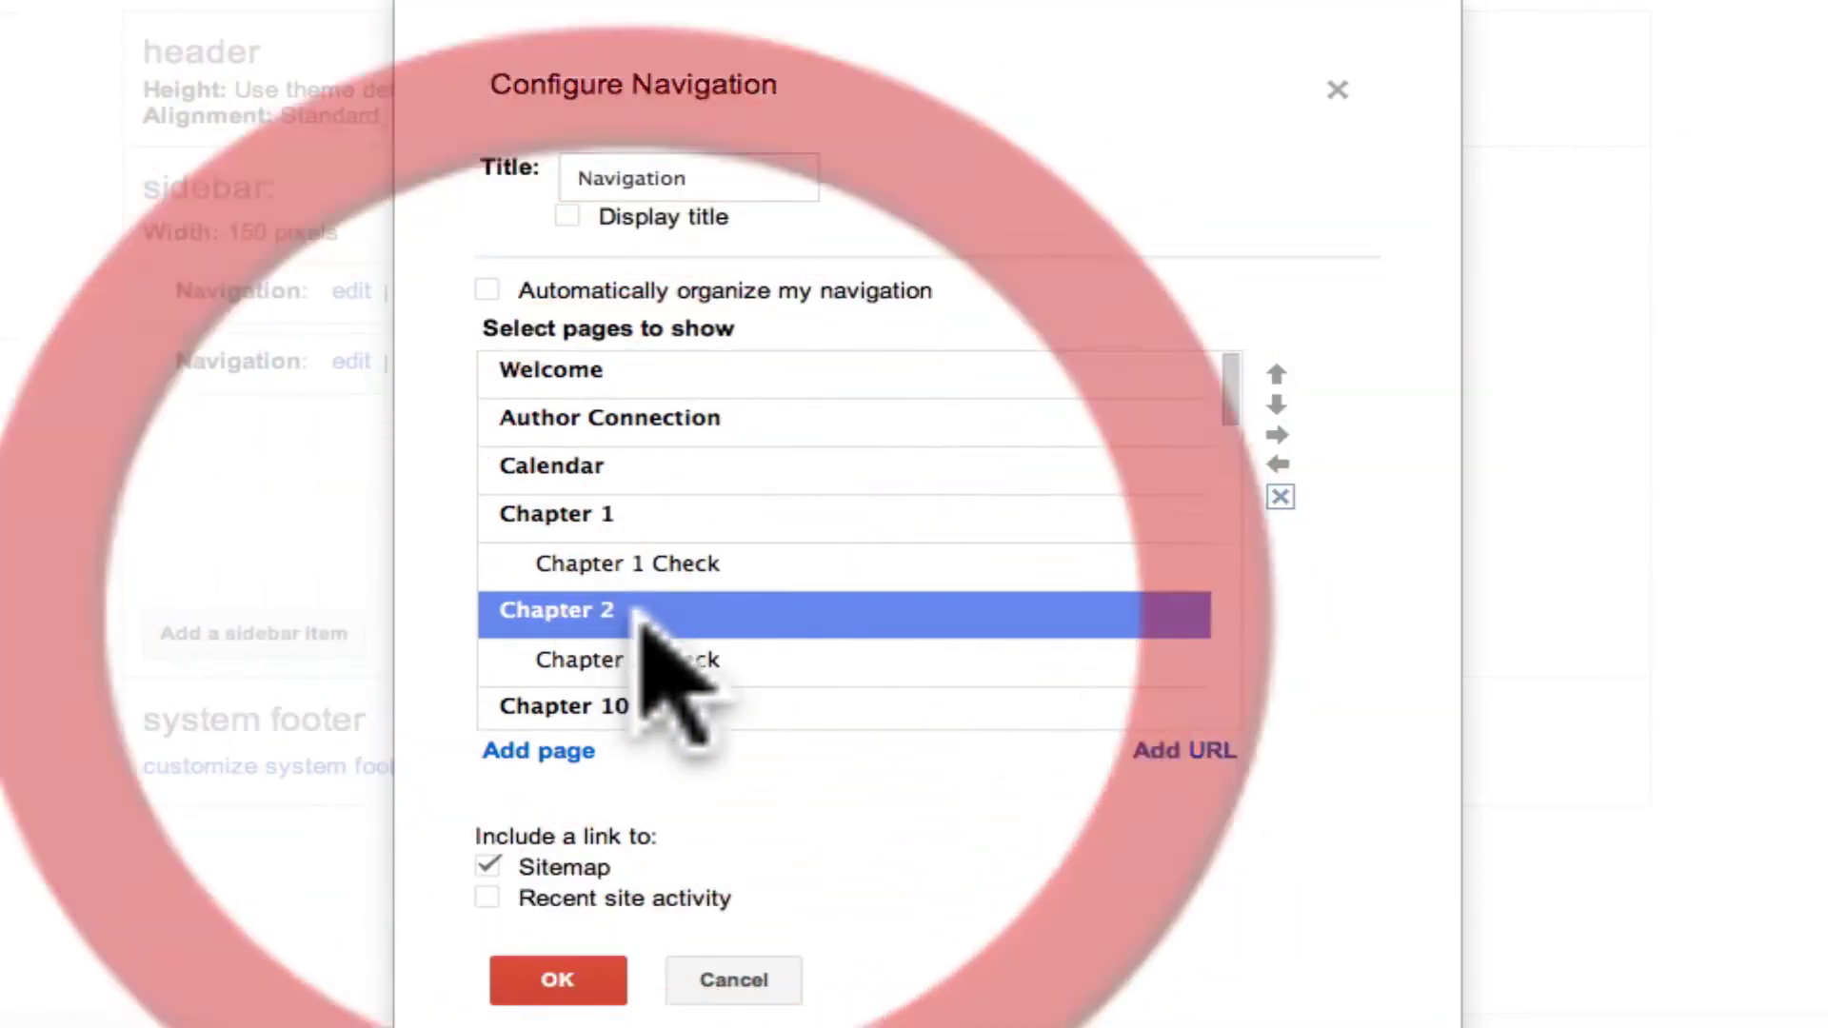
click(685, 657)
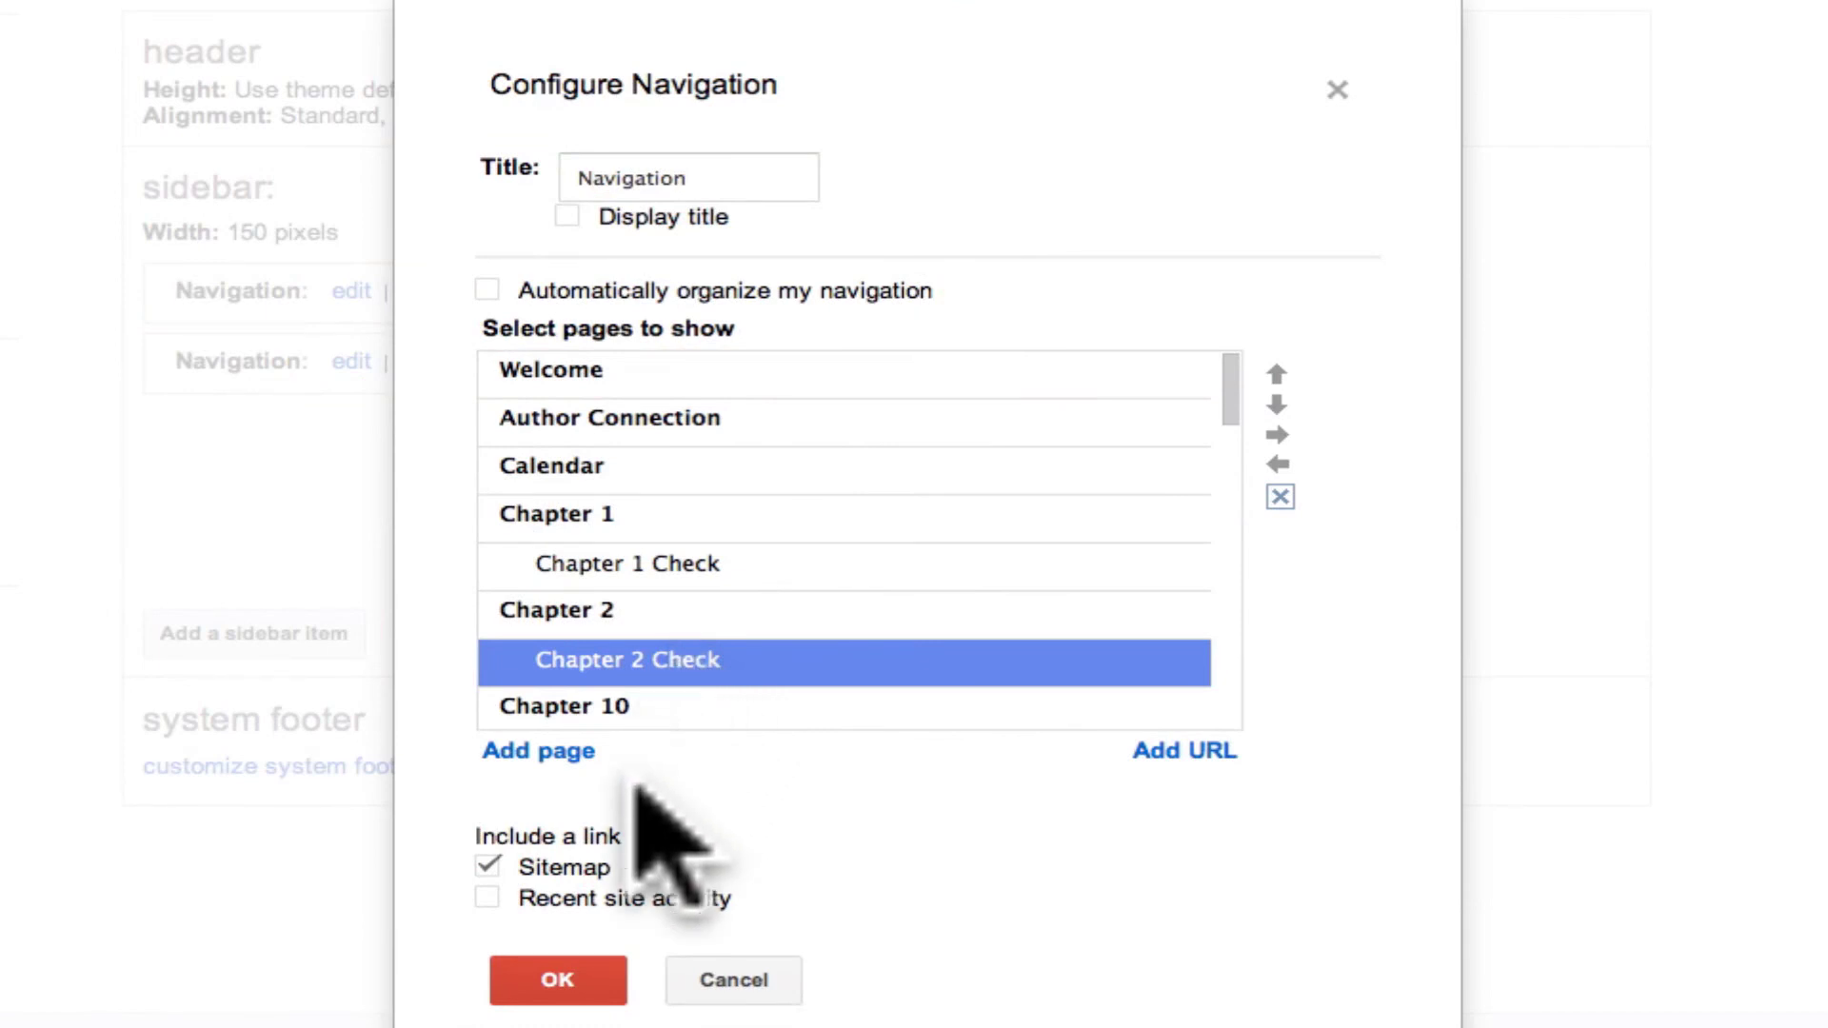
click(595, 966)
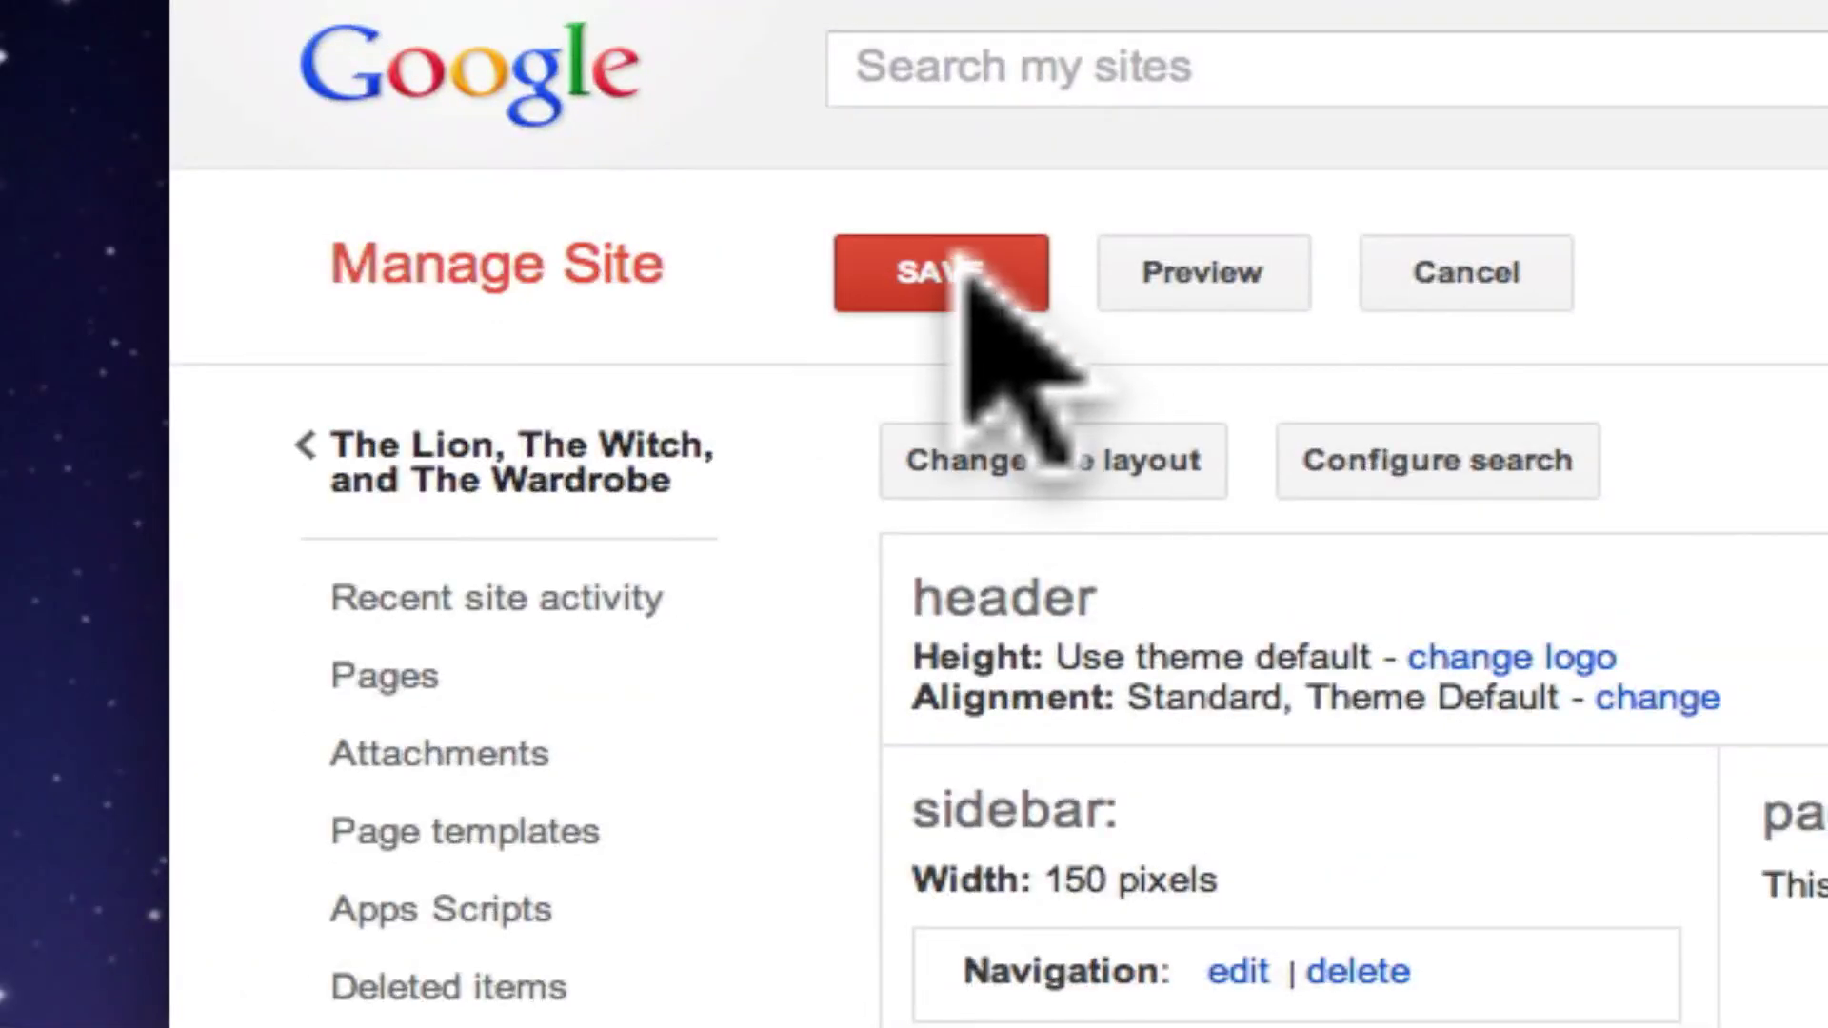
click(962, 265)
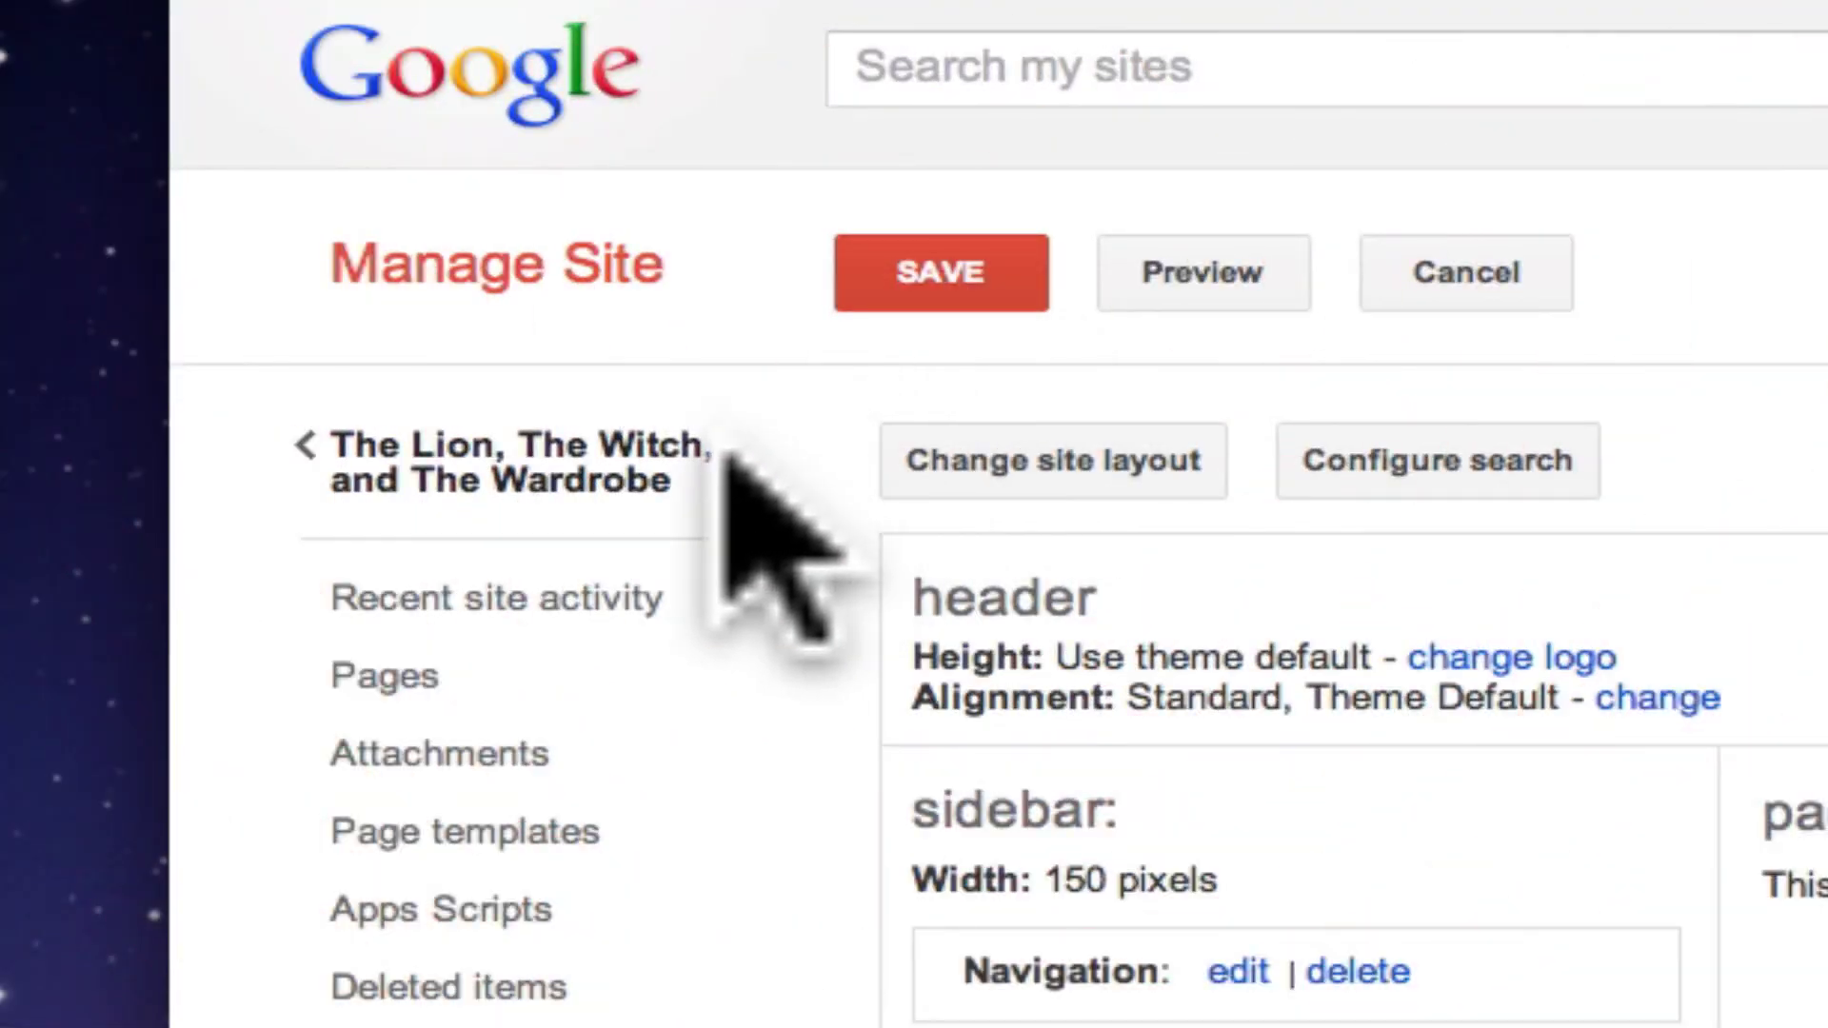
- Return to The Lion, The Witch, and The Wardrobe site and check the sidebar's order from the chapter pages down to the NEWS and Weather links
click(631, 467)
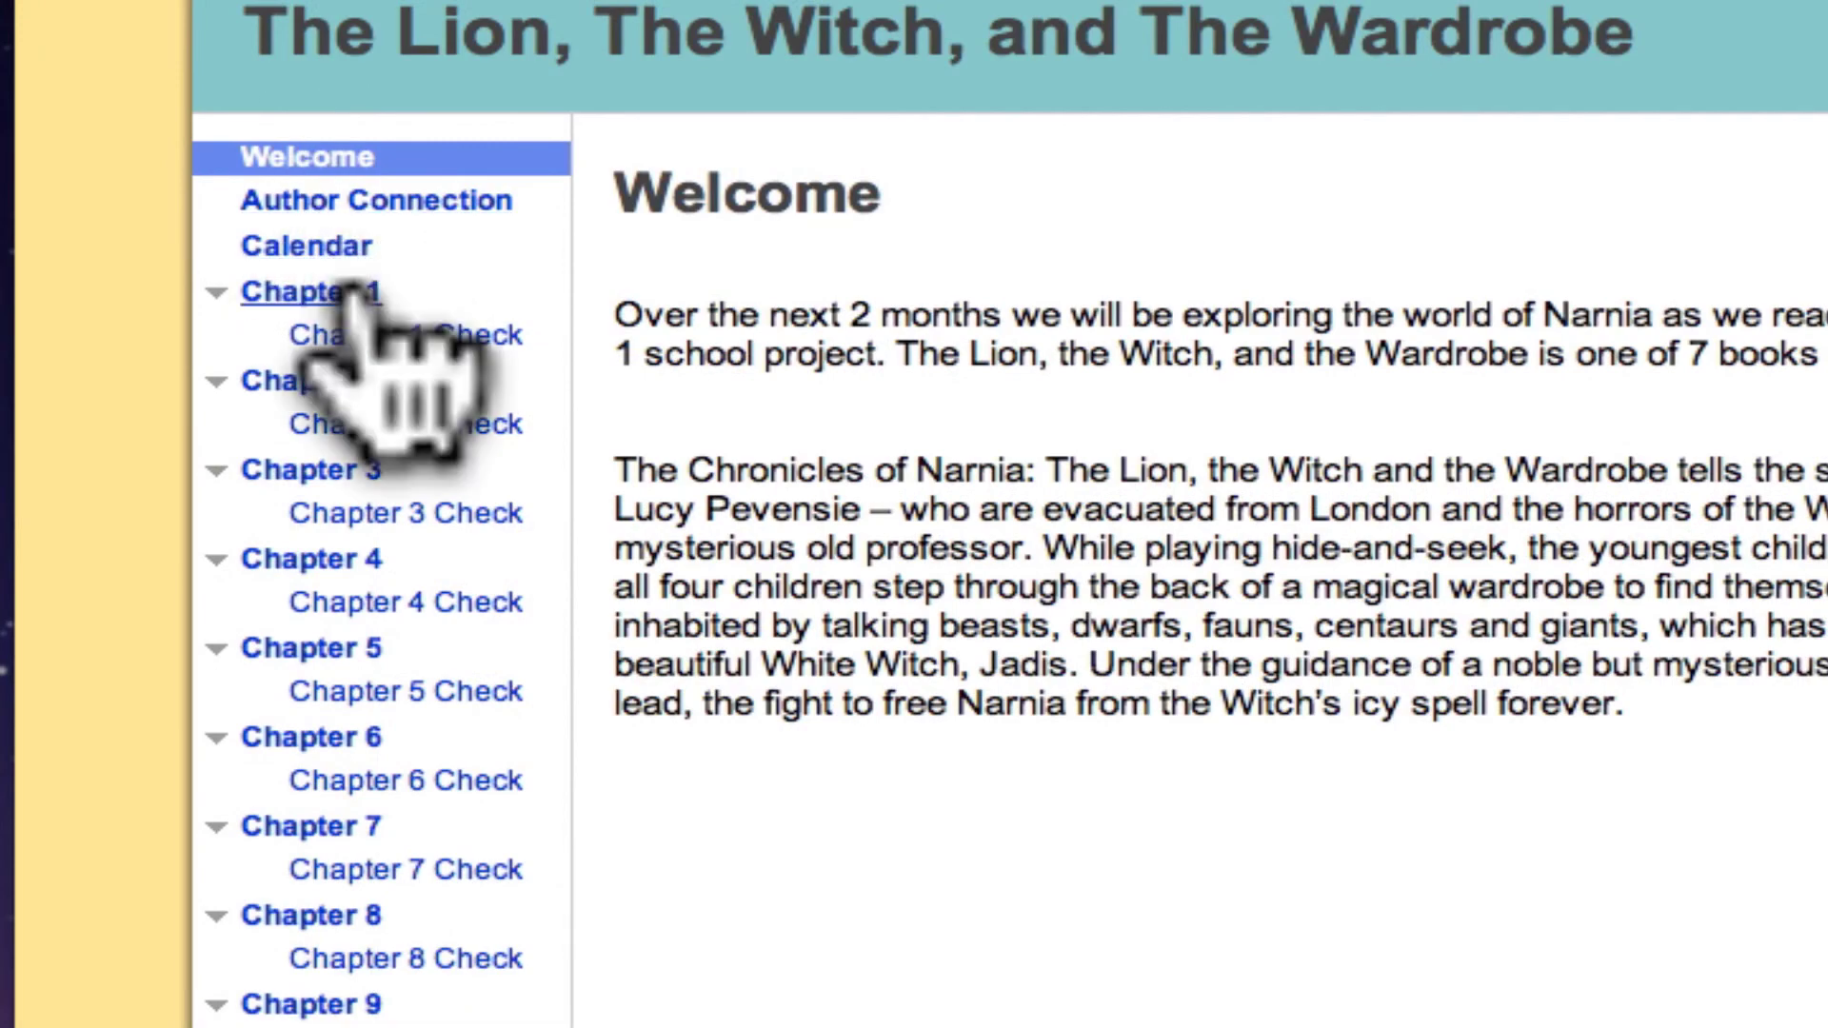
scroll(371, 486, down, 8)
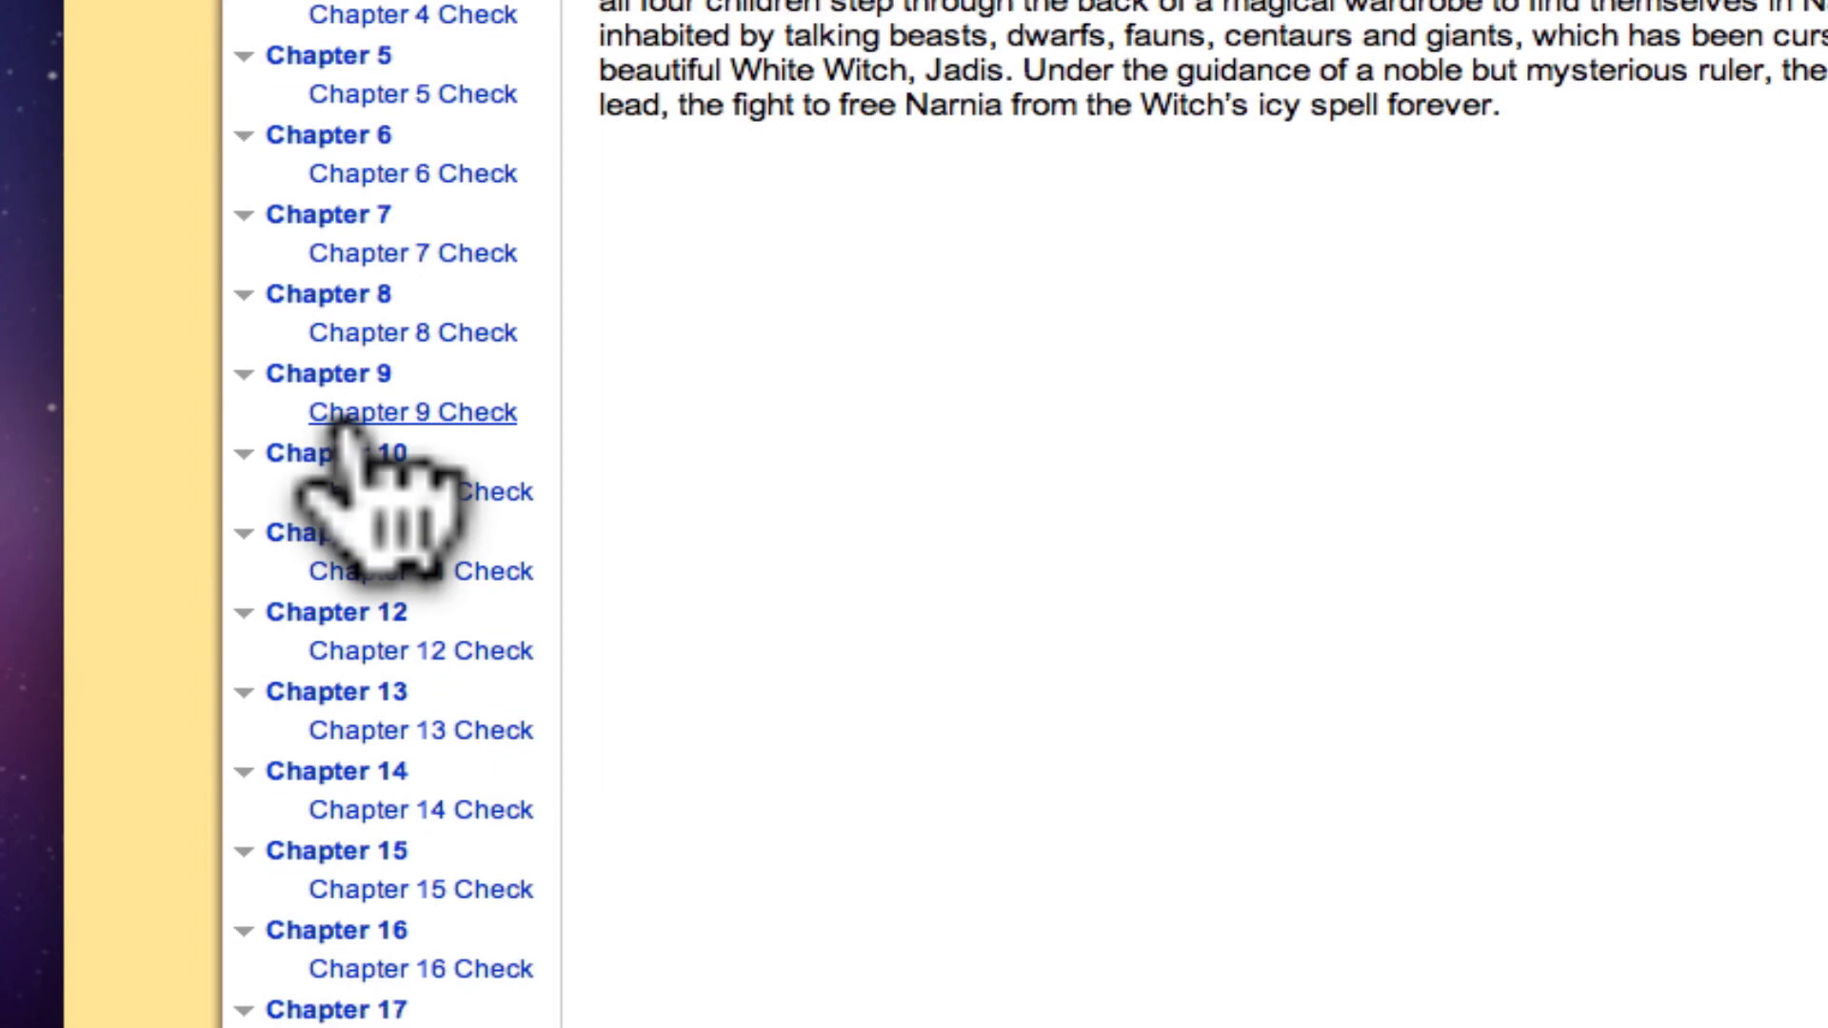
scroll(347, 427, down, 5)
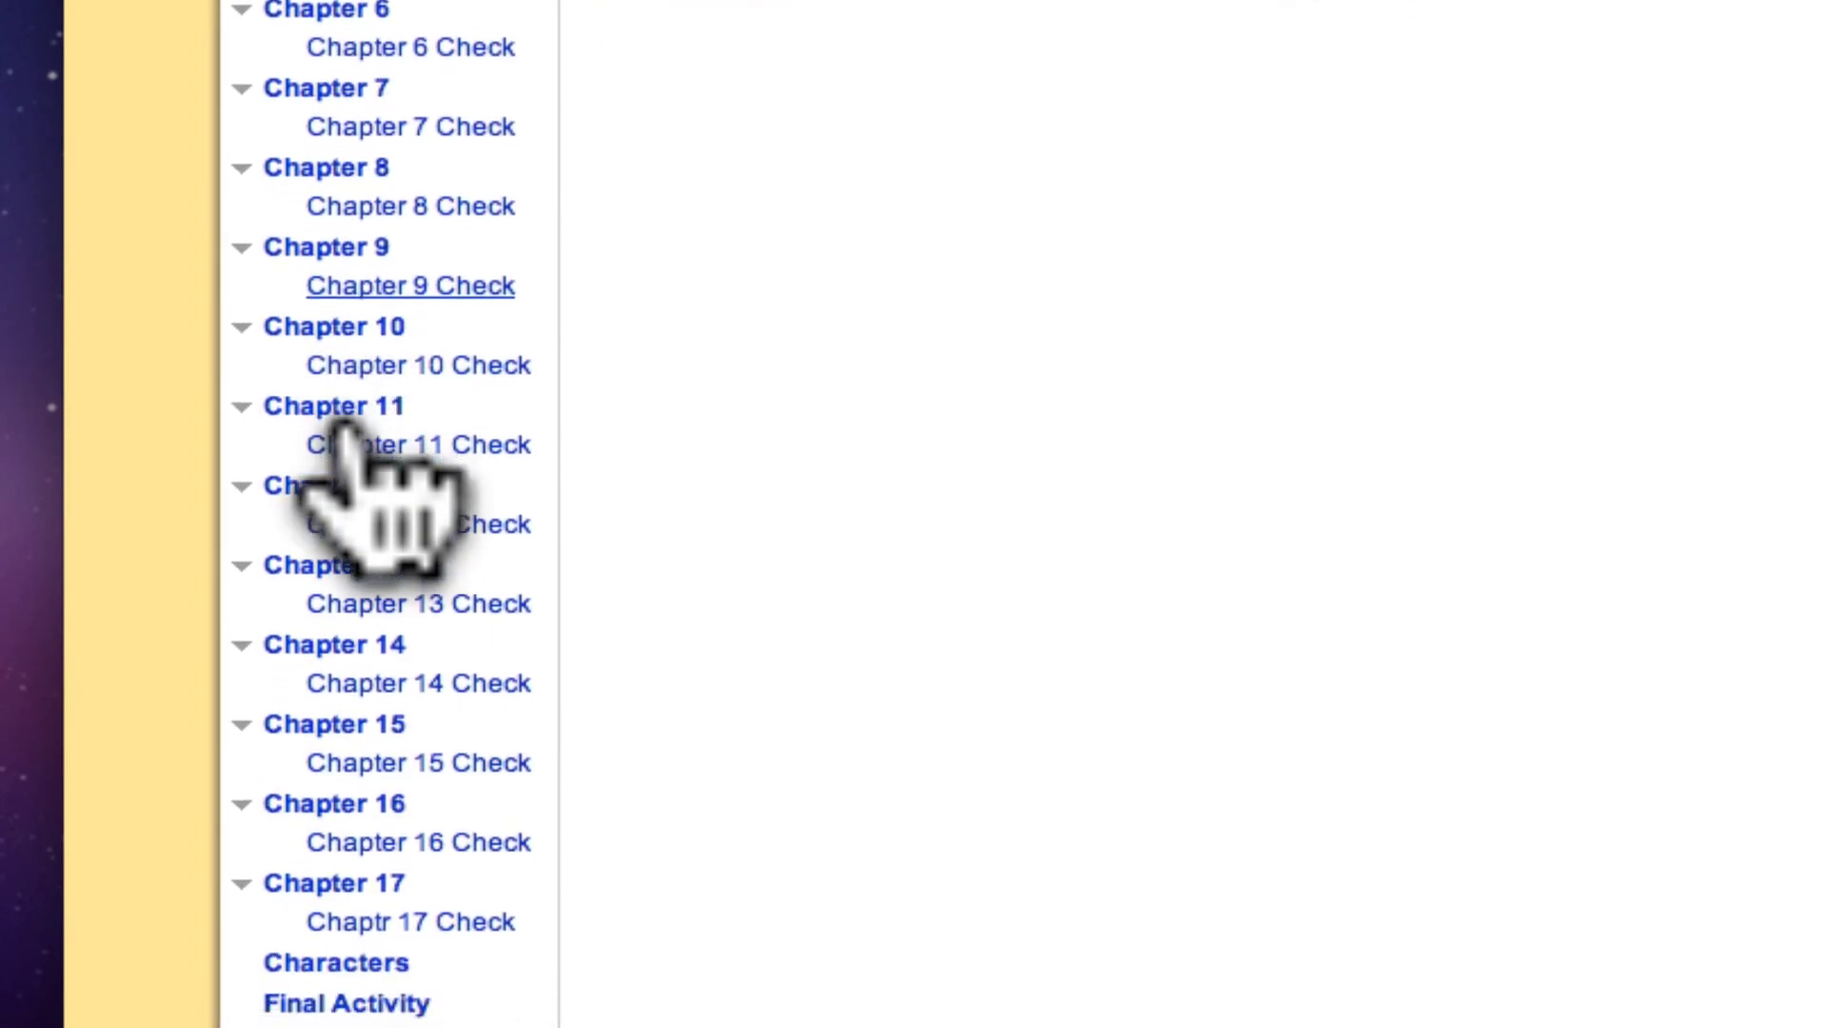
scroll(338, 424, down, 3)
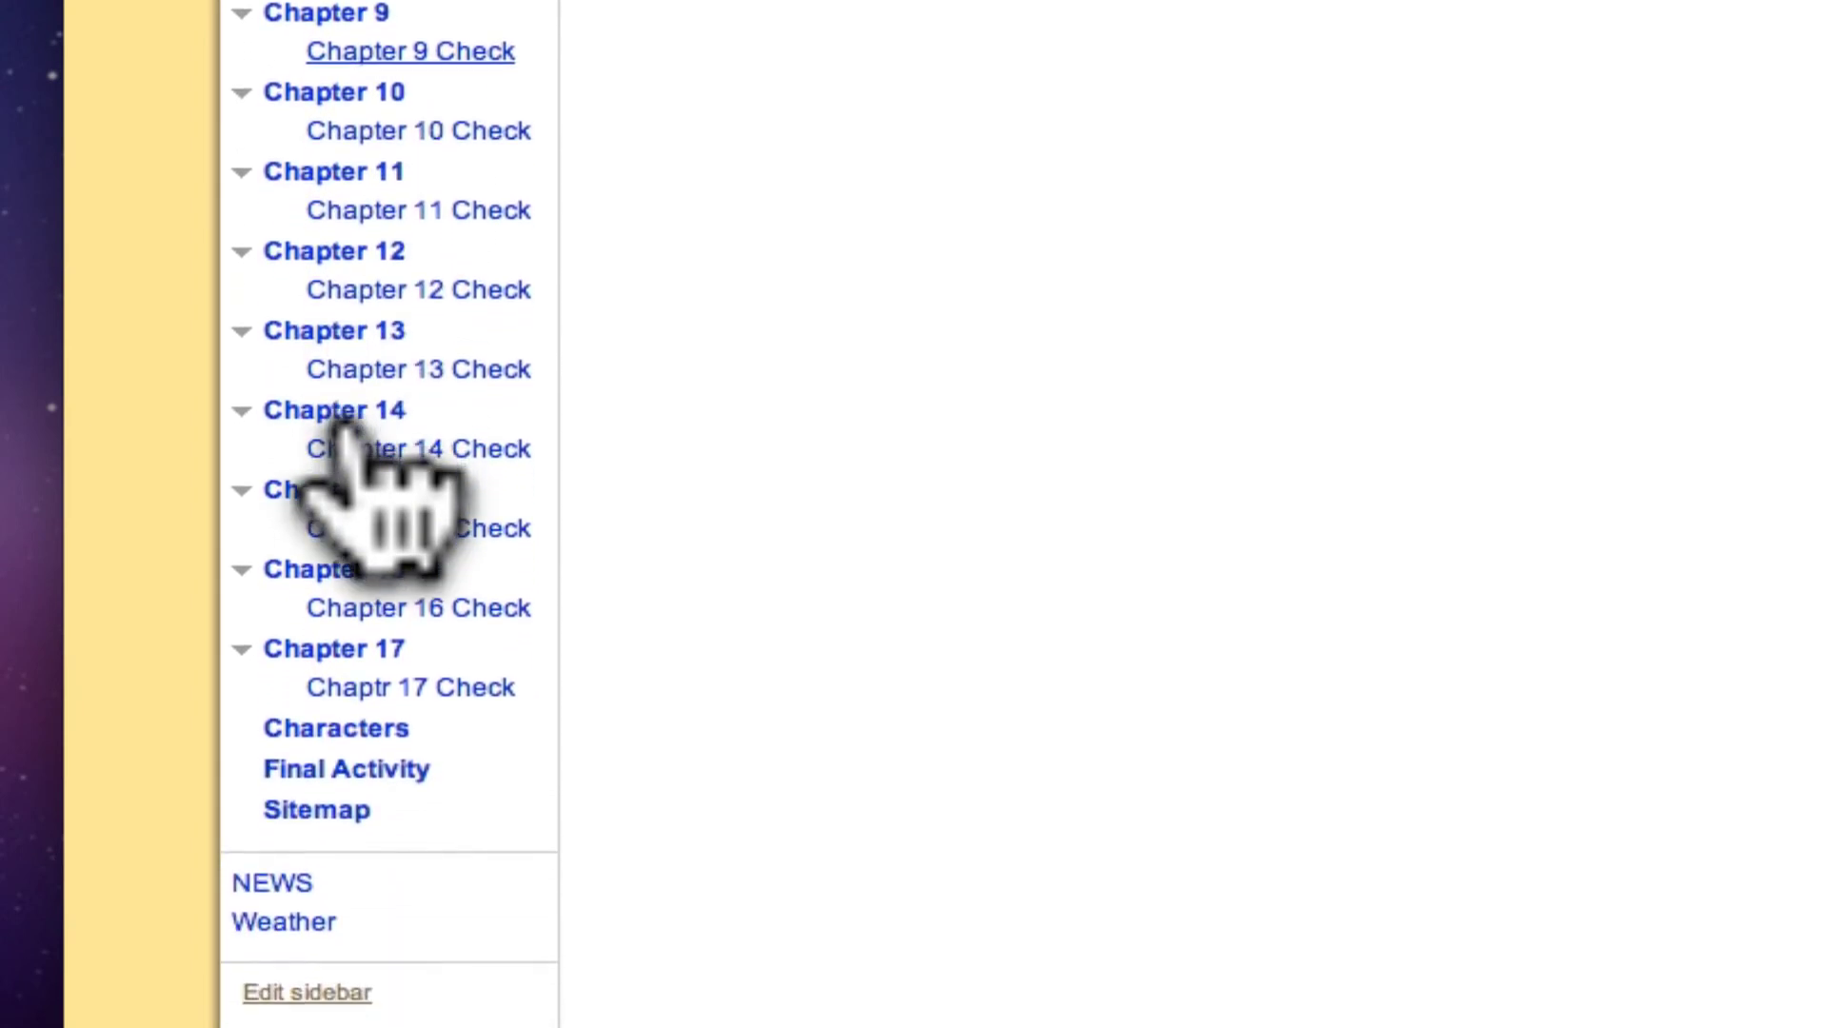